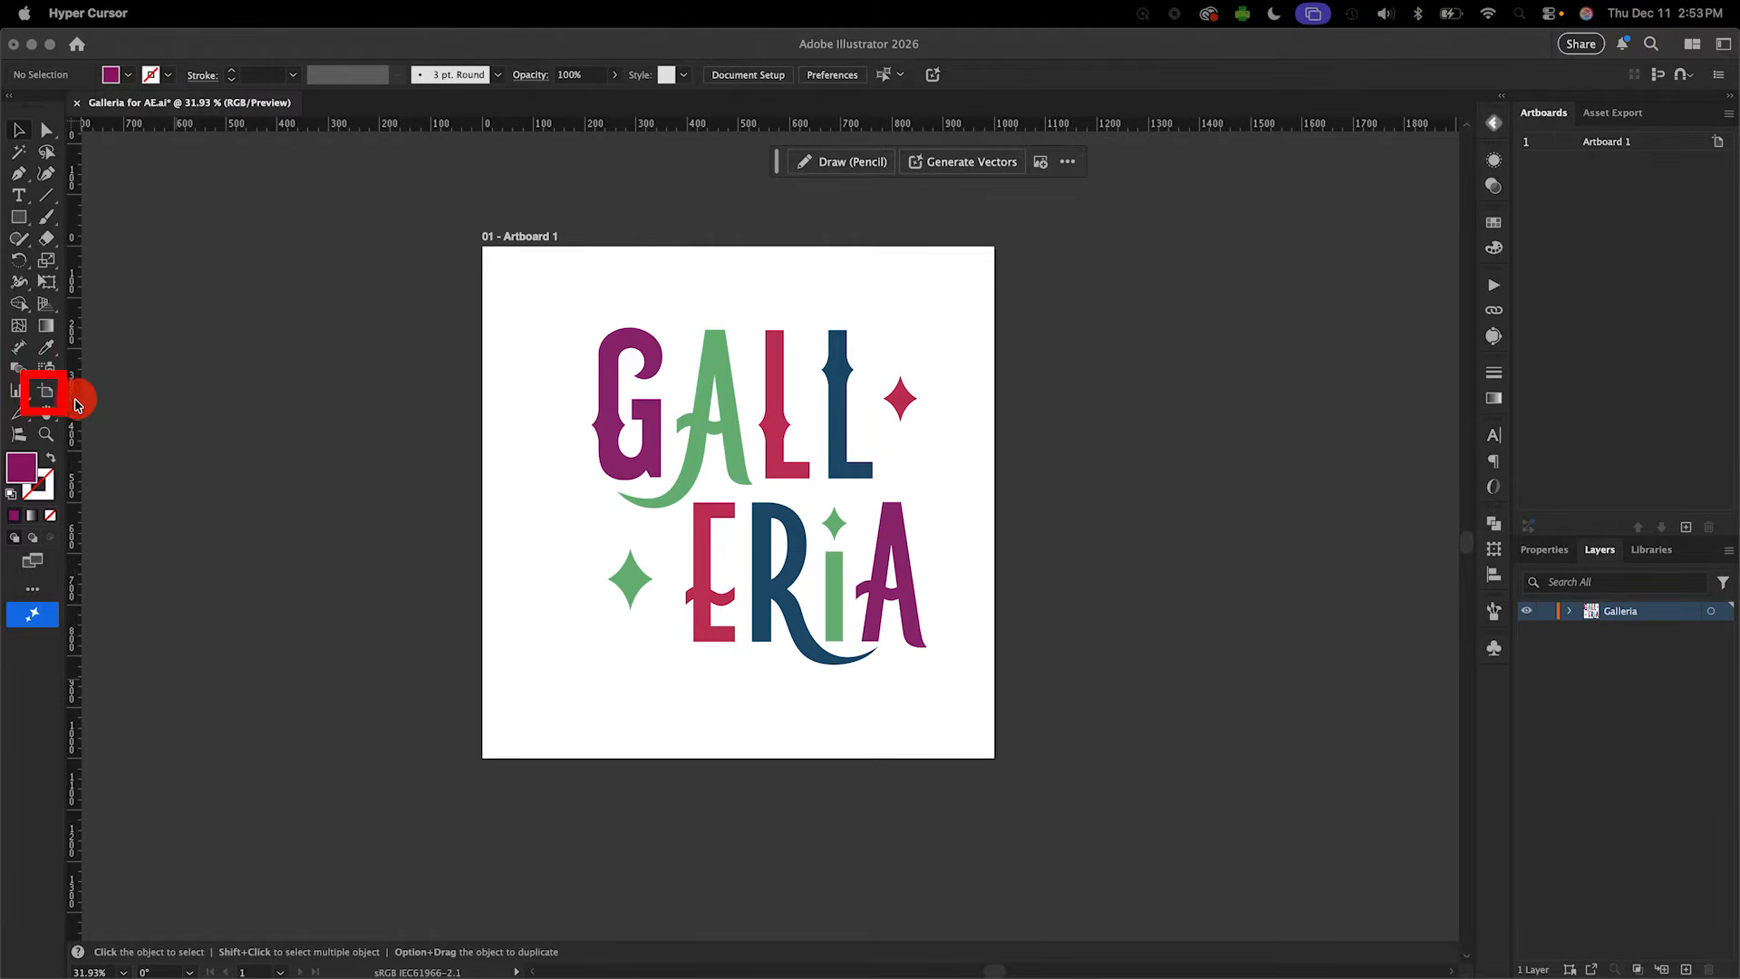
Step: Resize the artboard to 1920 × 1080 px to match an HD video frame
left_click(47, 393)
left_click(1566, 557)
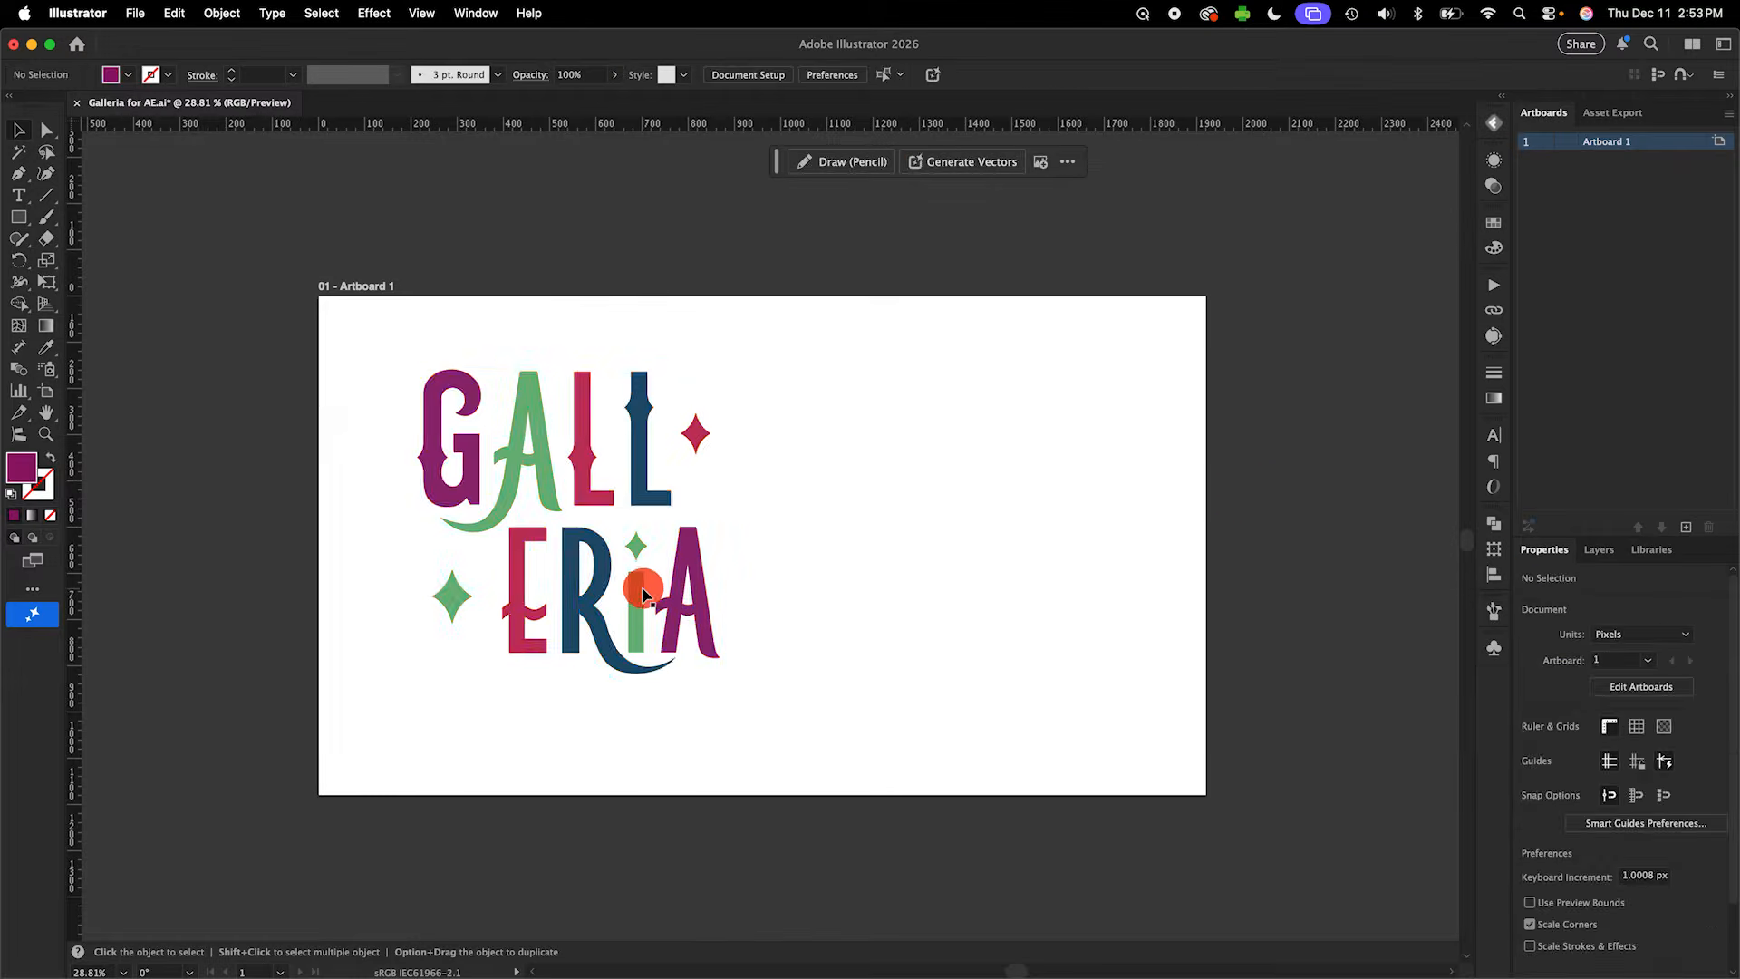
Step: Center the GALLERIA lettering group horizontally and vertically on the artboard
left_click(642, 594)
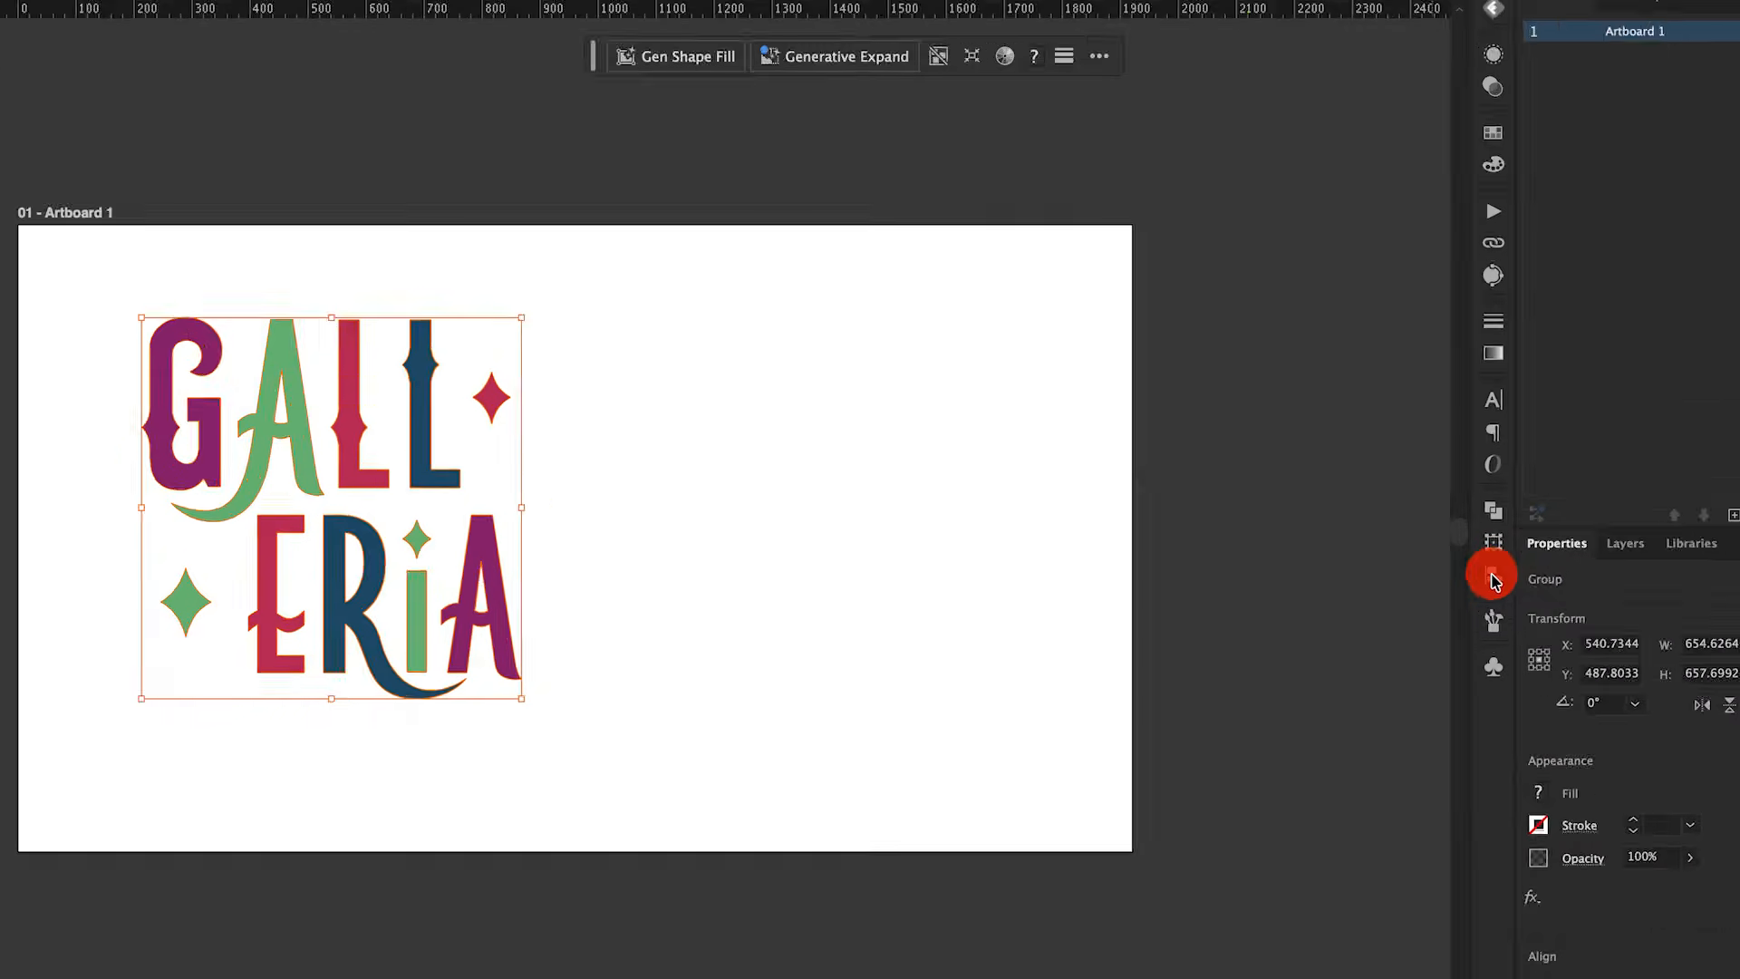
left_click(1494, 578)
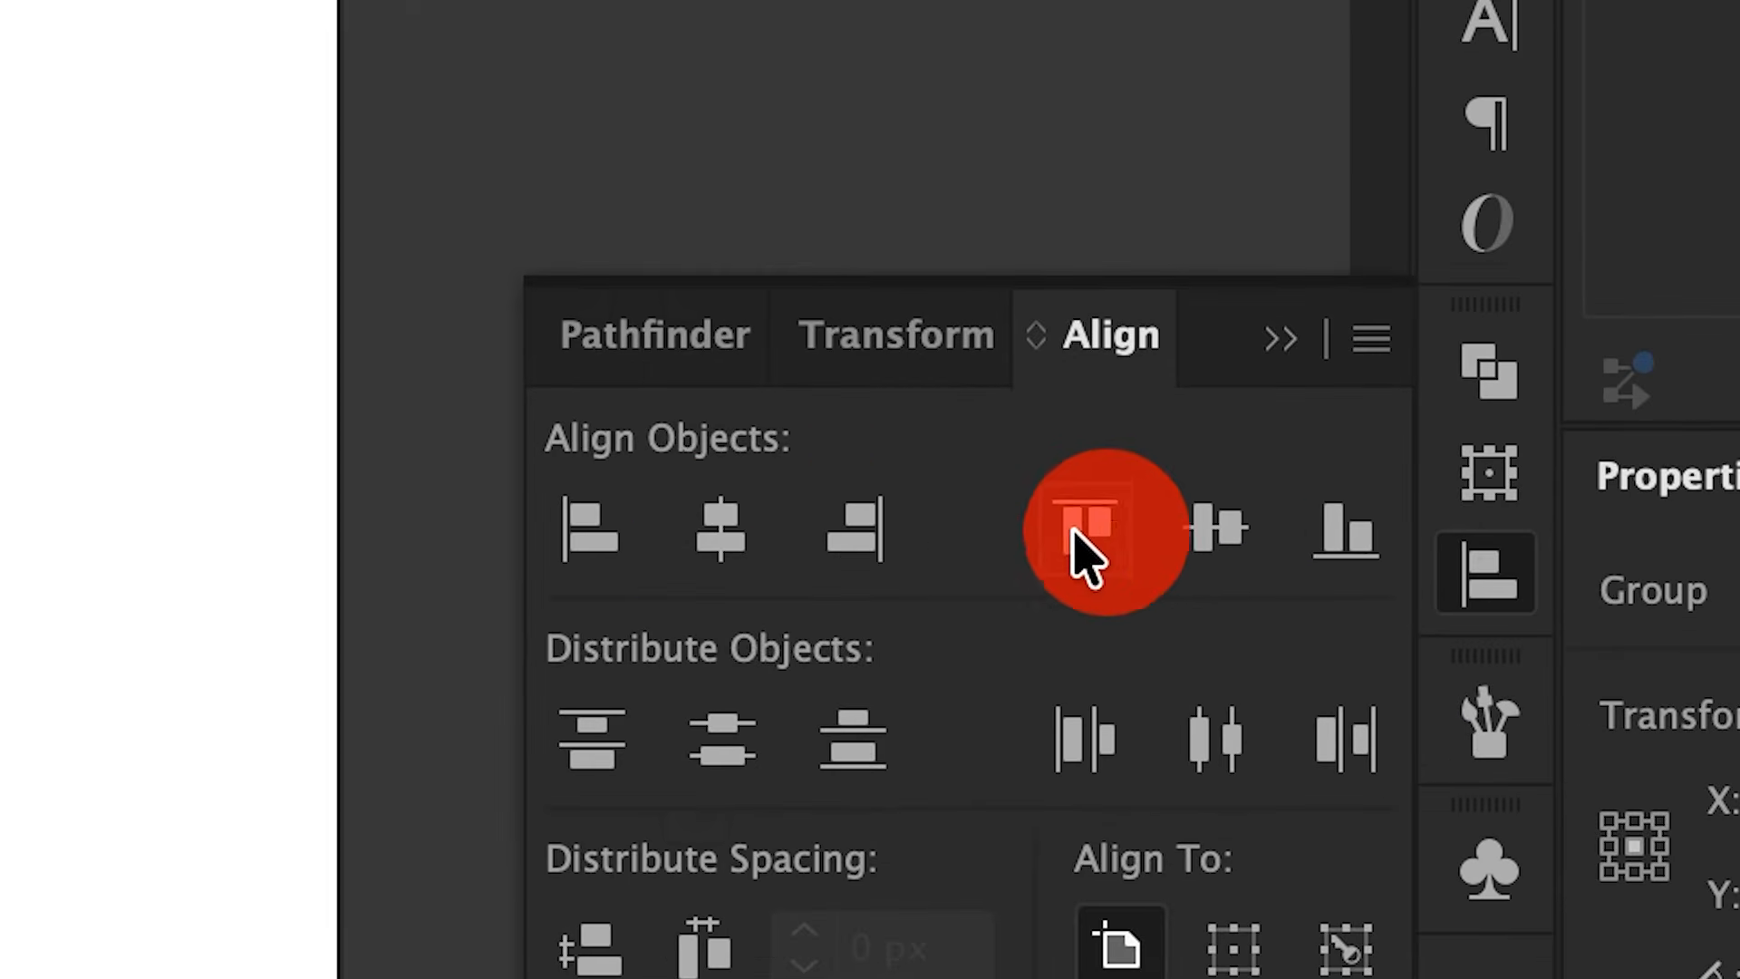
left_click(720, 528)
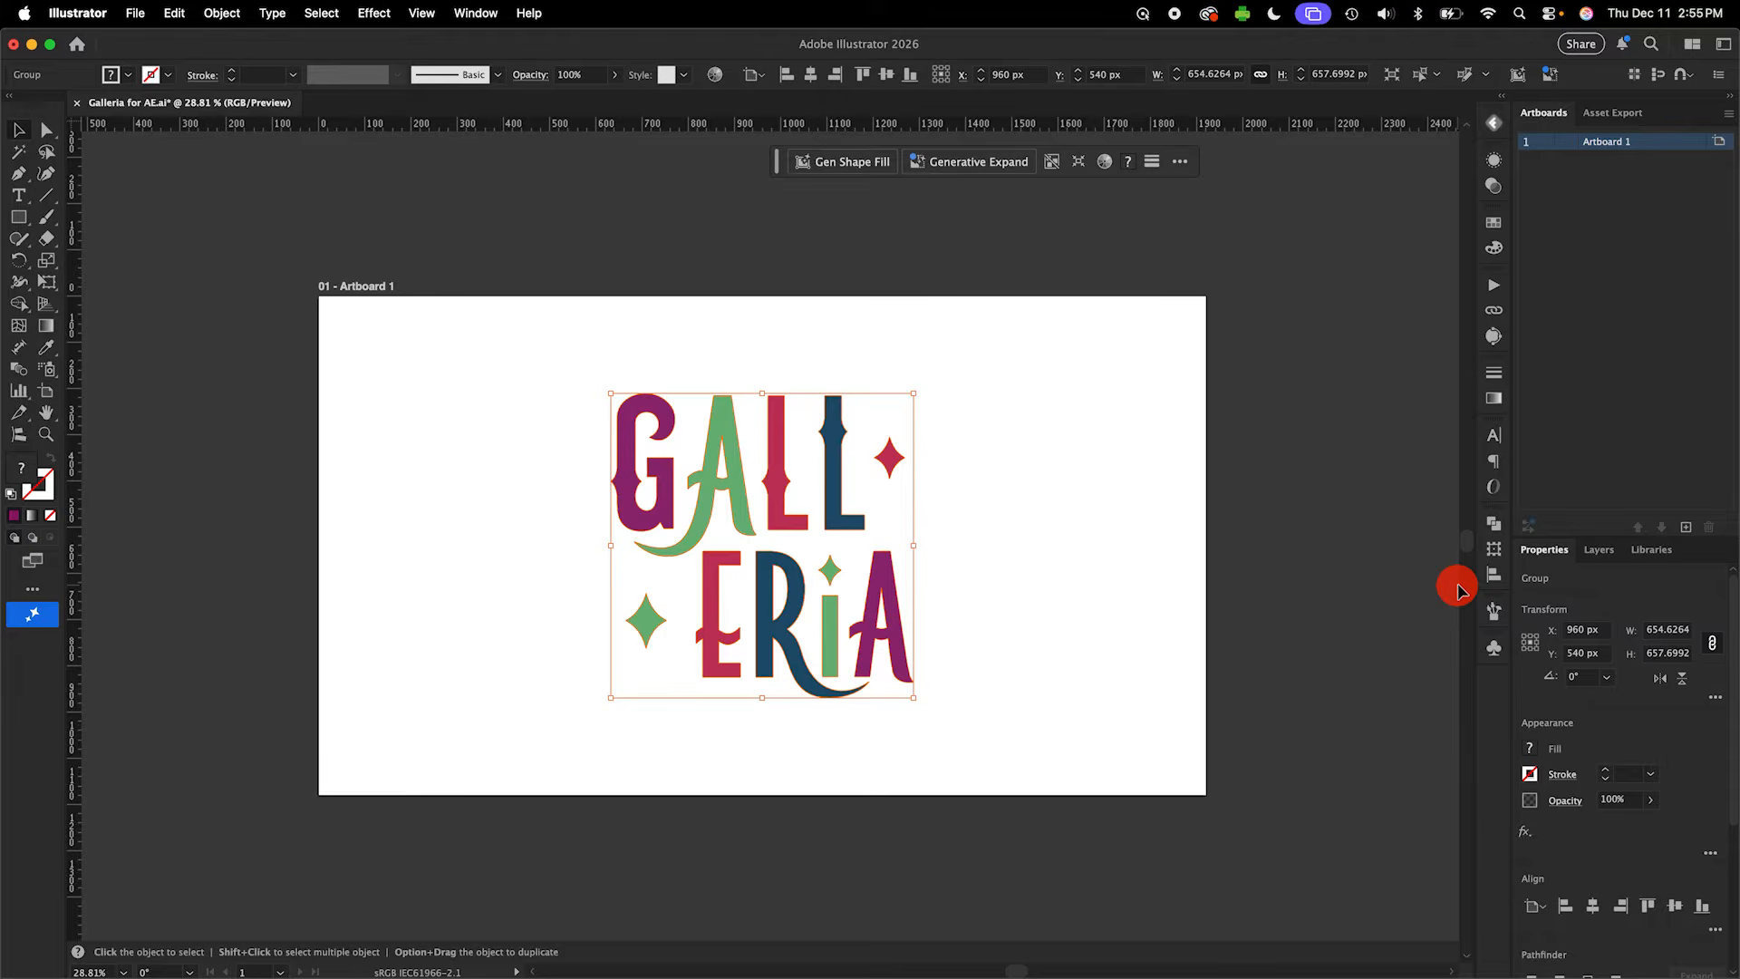
Step: Ungroup the lettering in the Galleria layer and check that individual letters and diamonds can be selected separately
left_click(1600, 553)
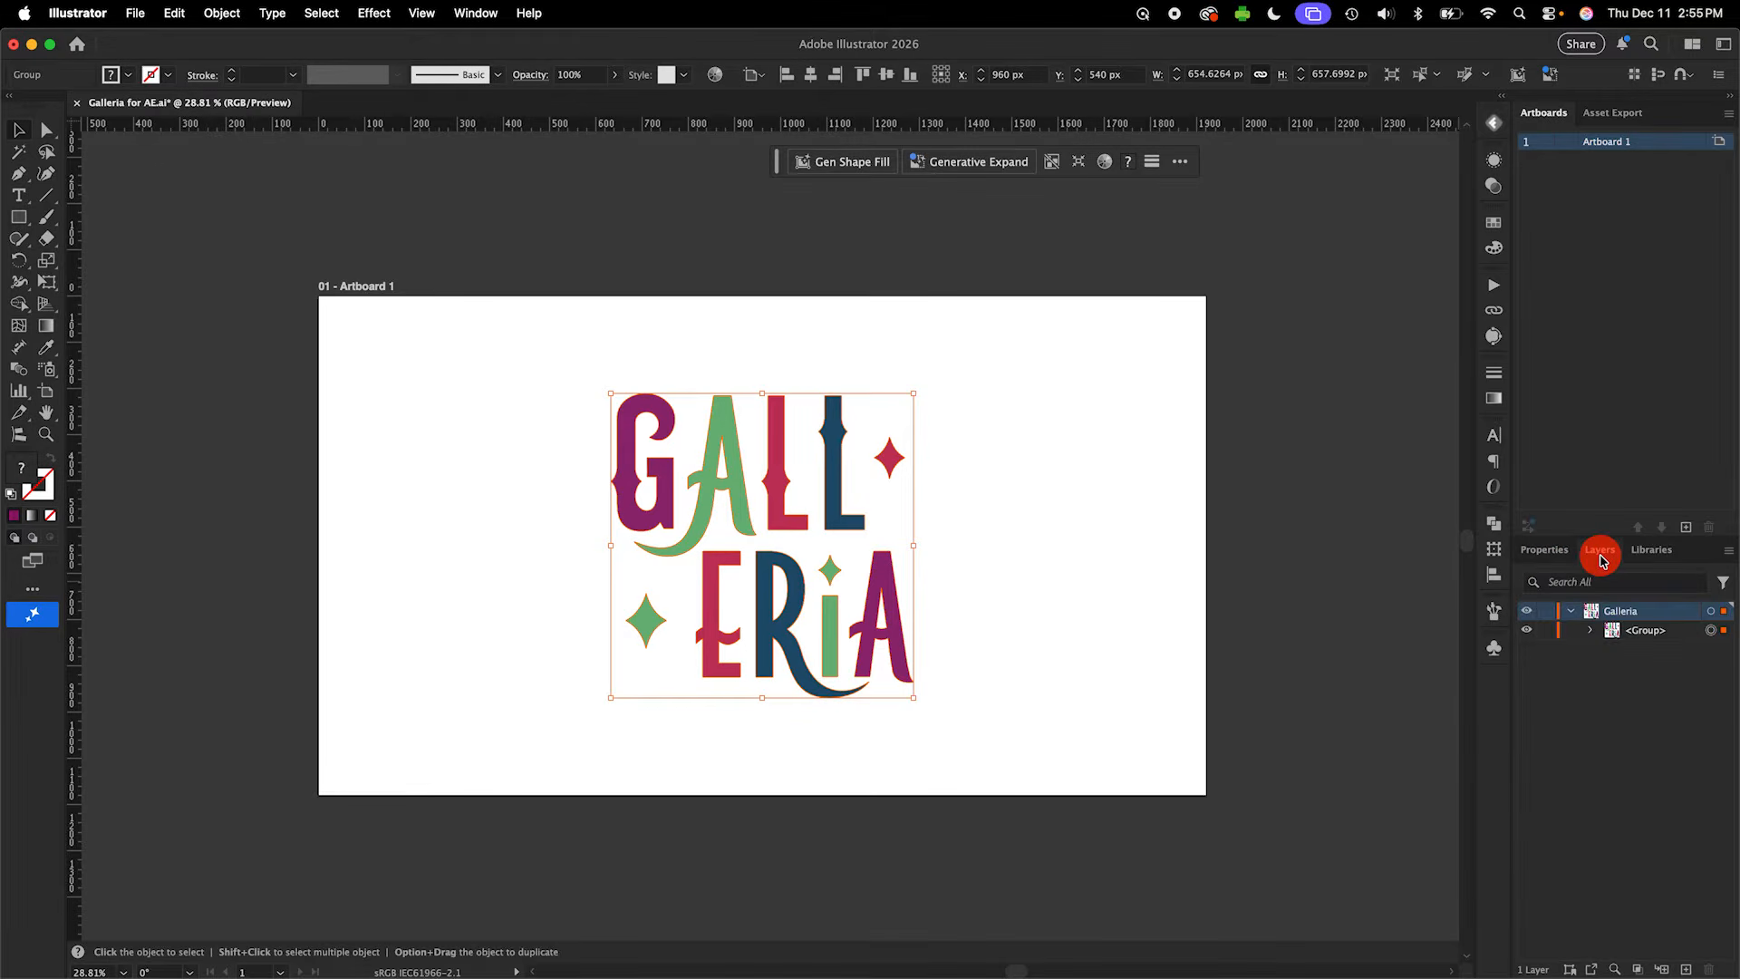
left_click(1577, 615)
left_click(1574, 613)
right_click(786, 583)
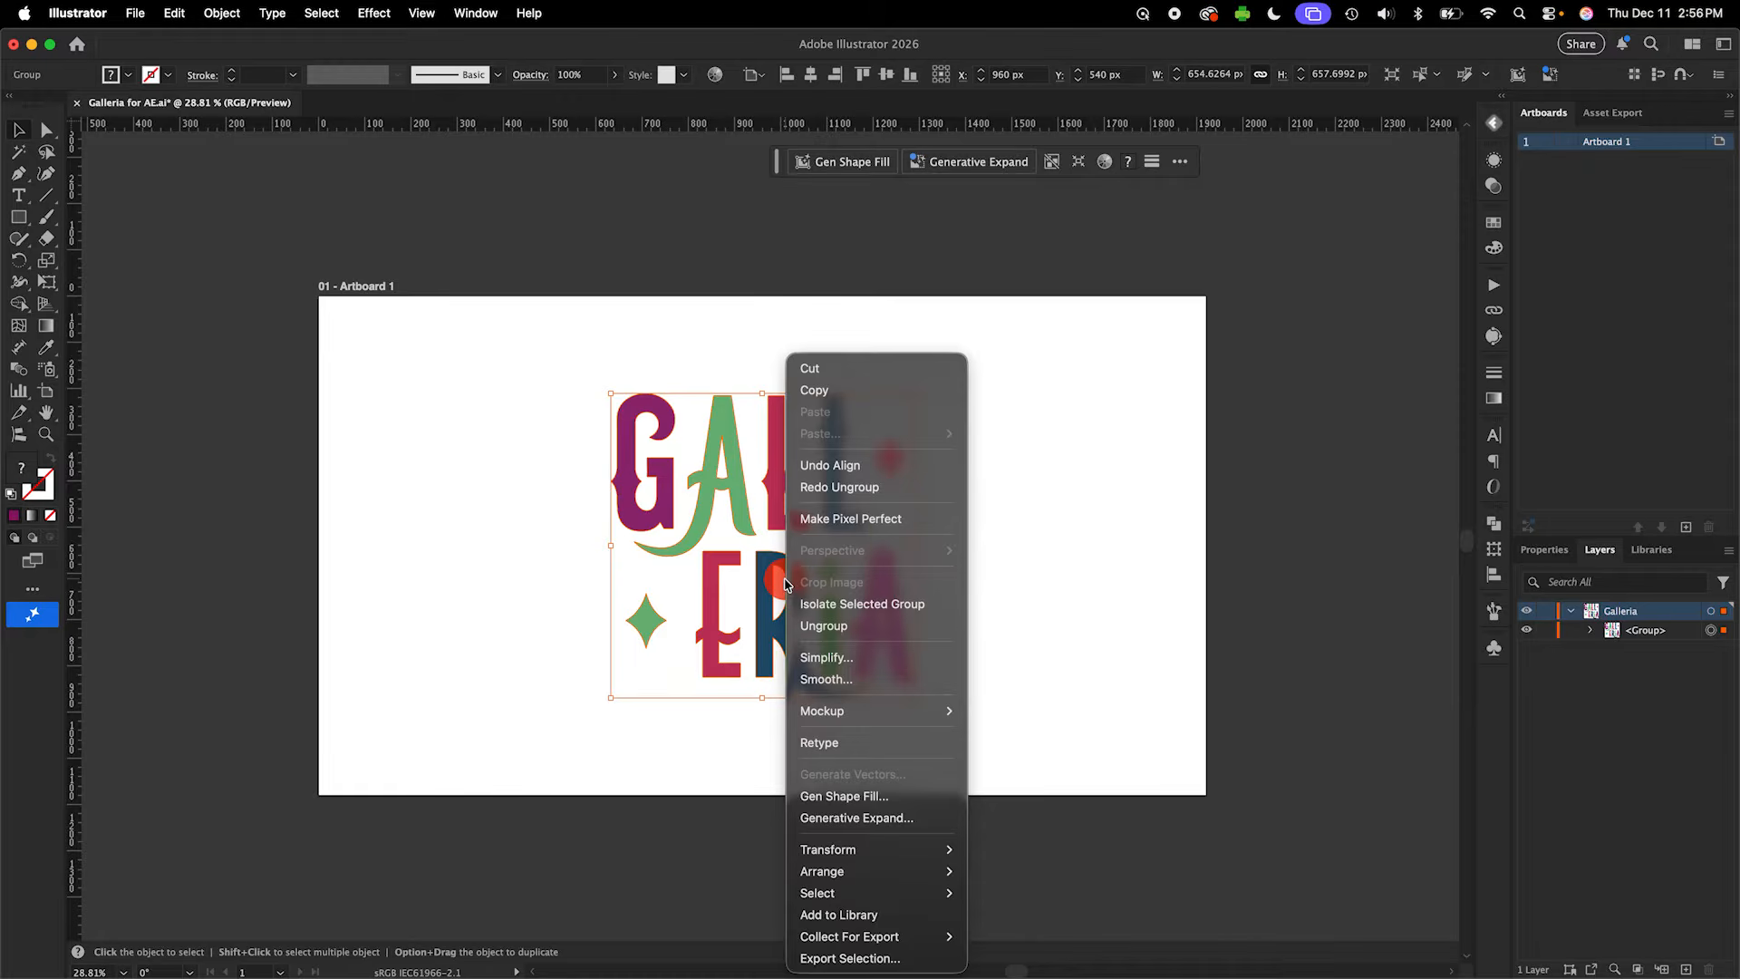
left_click(838, 627)
left_click(964, 465)
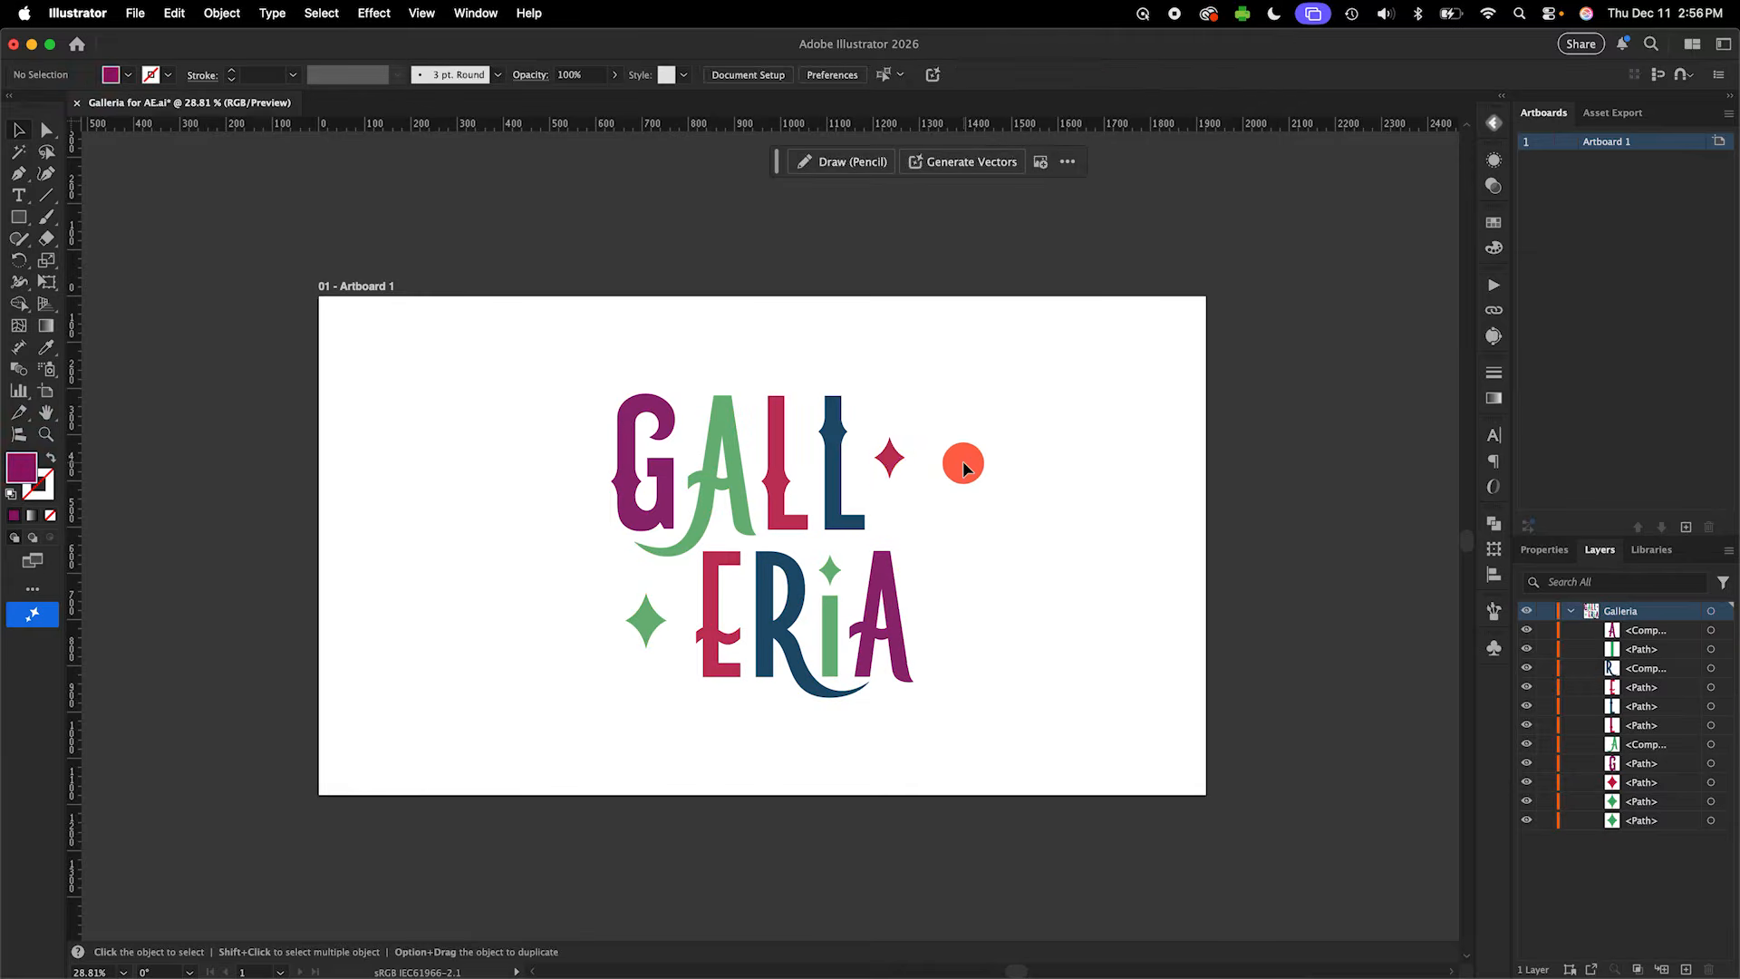
left_click(893, 464)
left_click(828, 462)
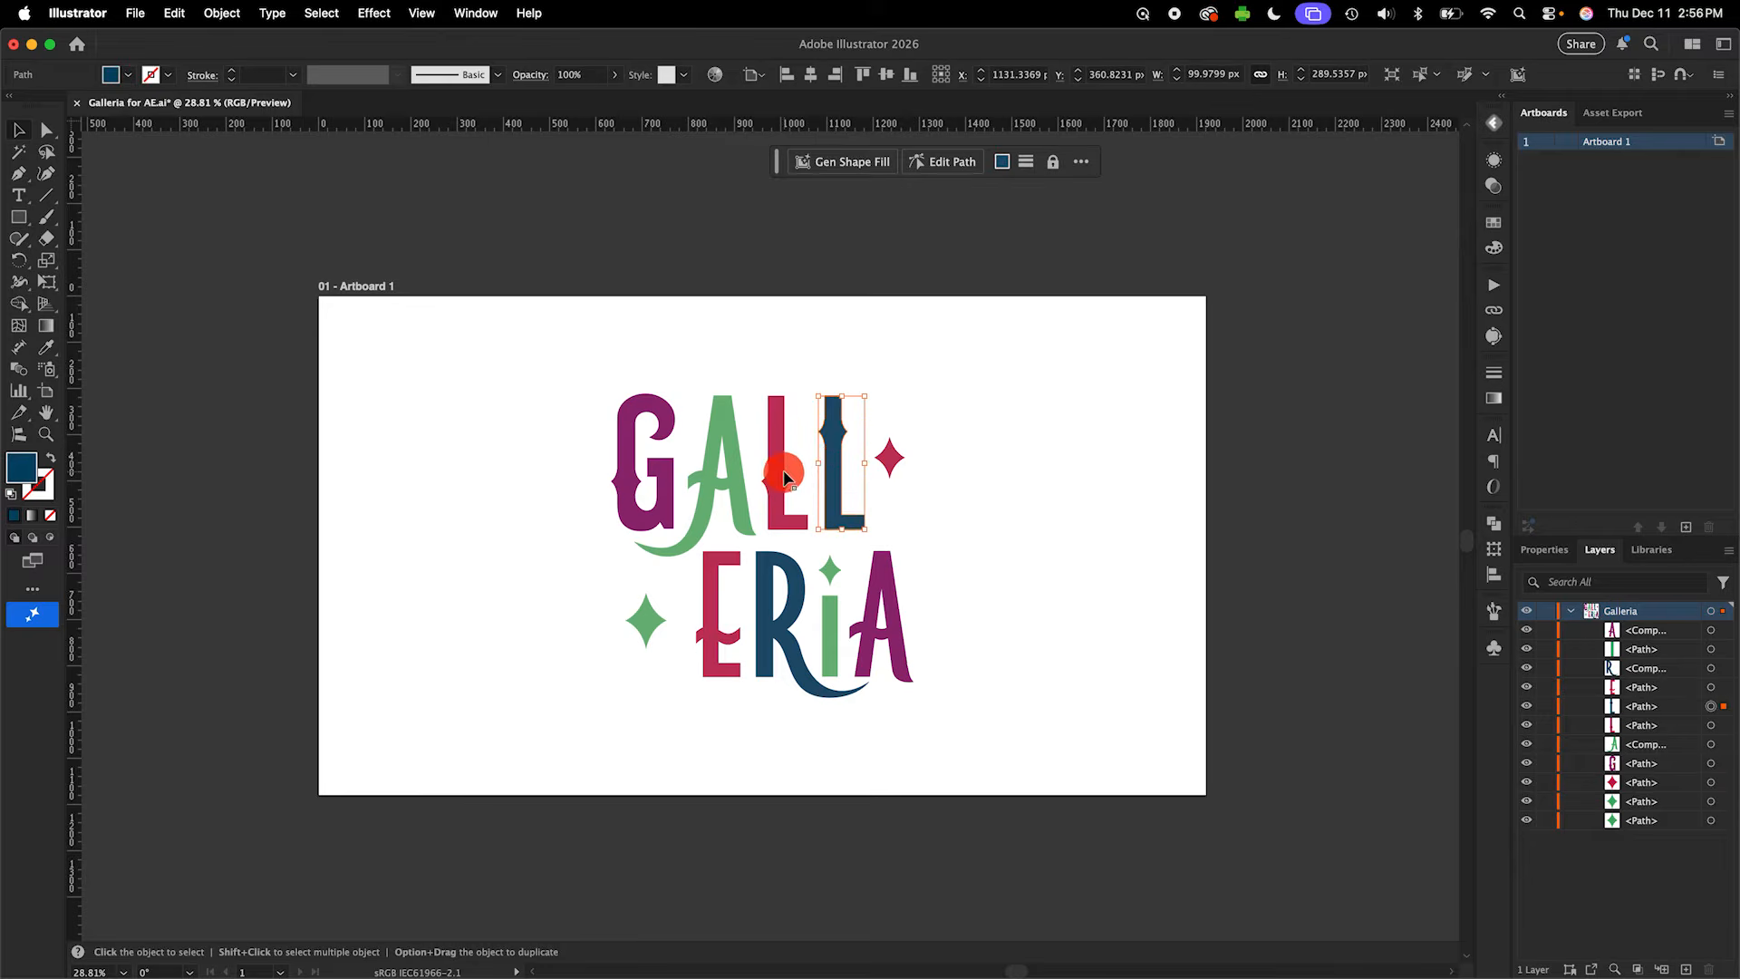
left_click(785, 474)
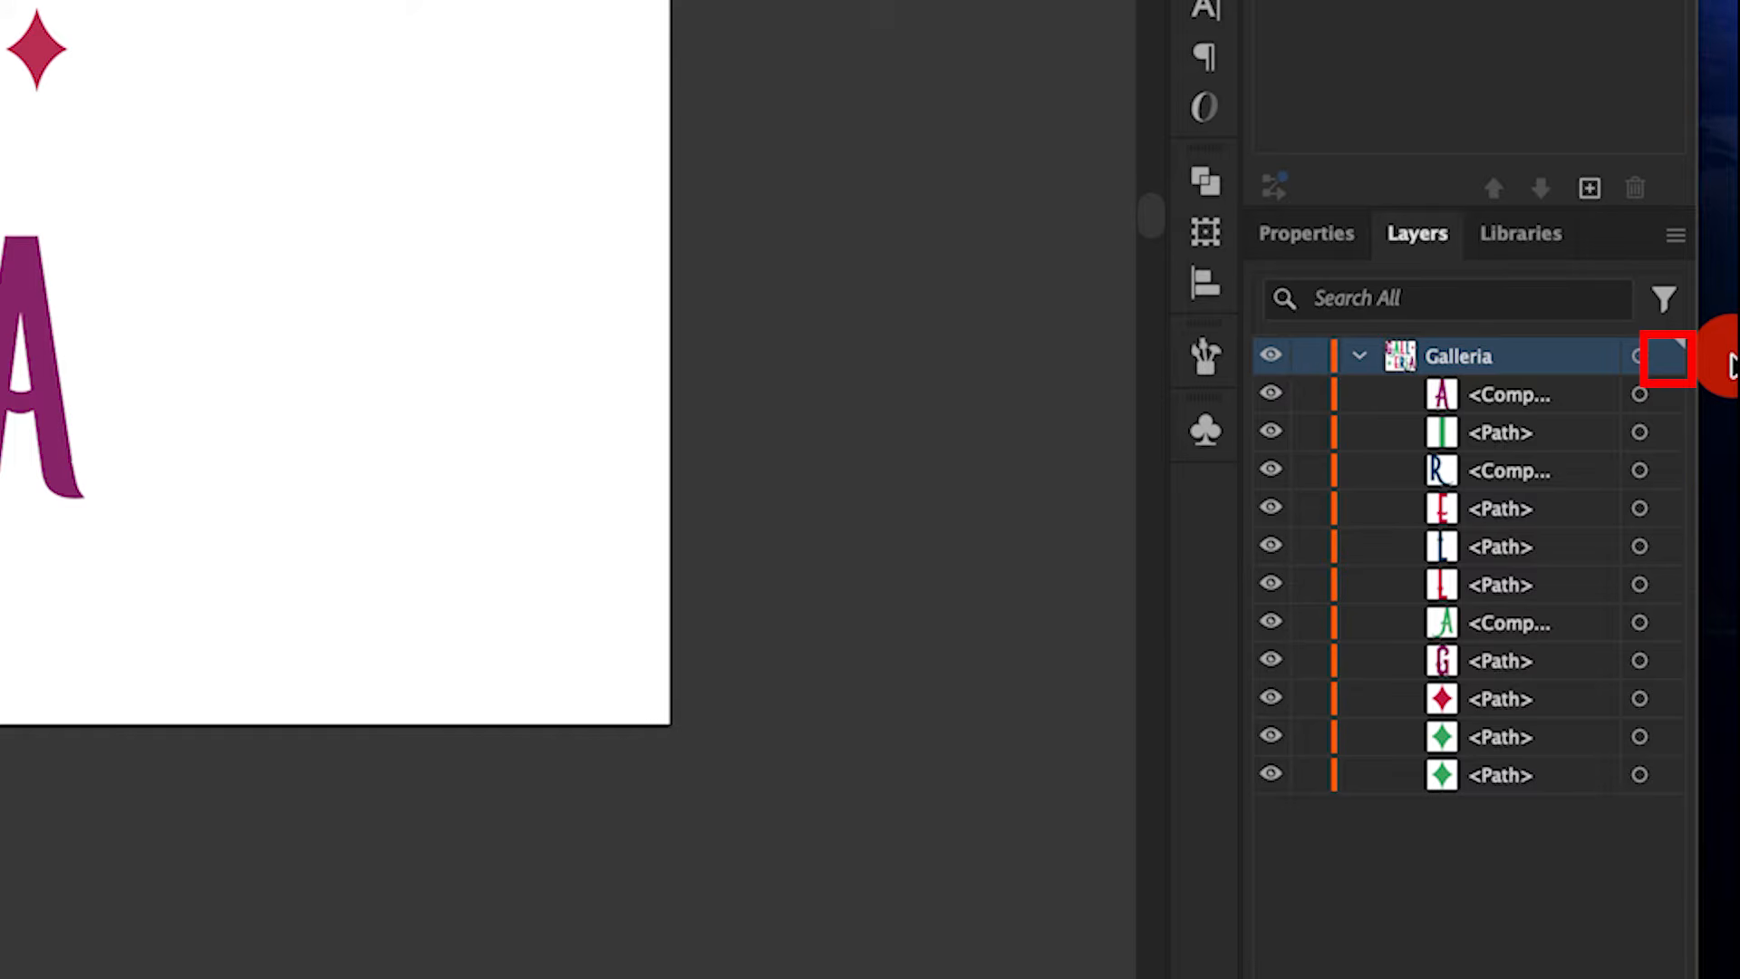
Step: Select all artwork in the Galleria layer and release it to layers as a sequence
left_click(1677, 363)
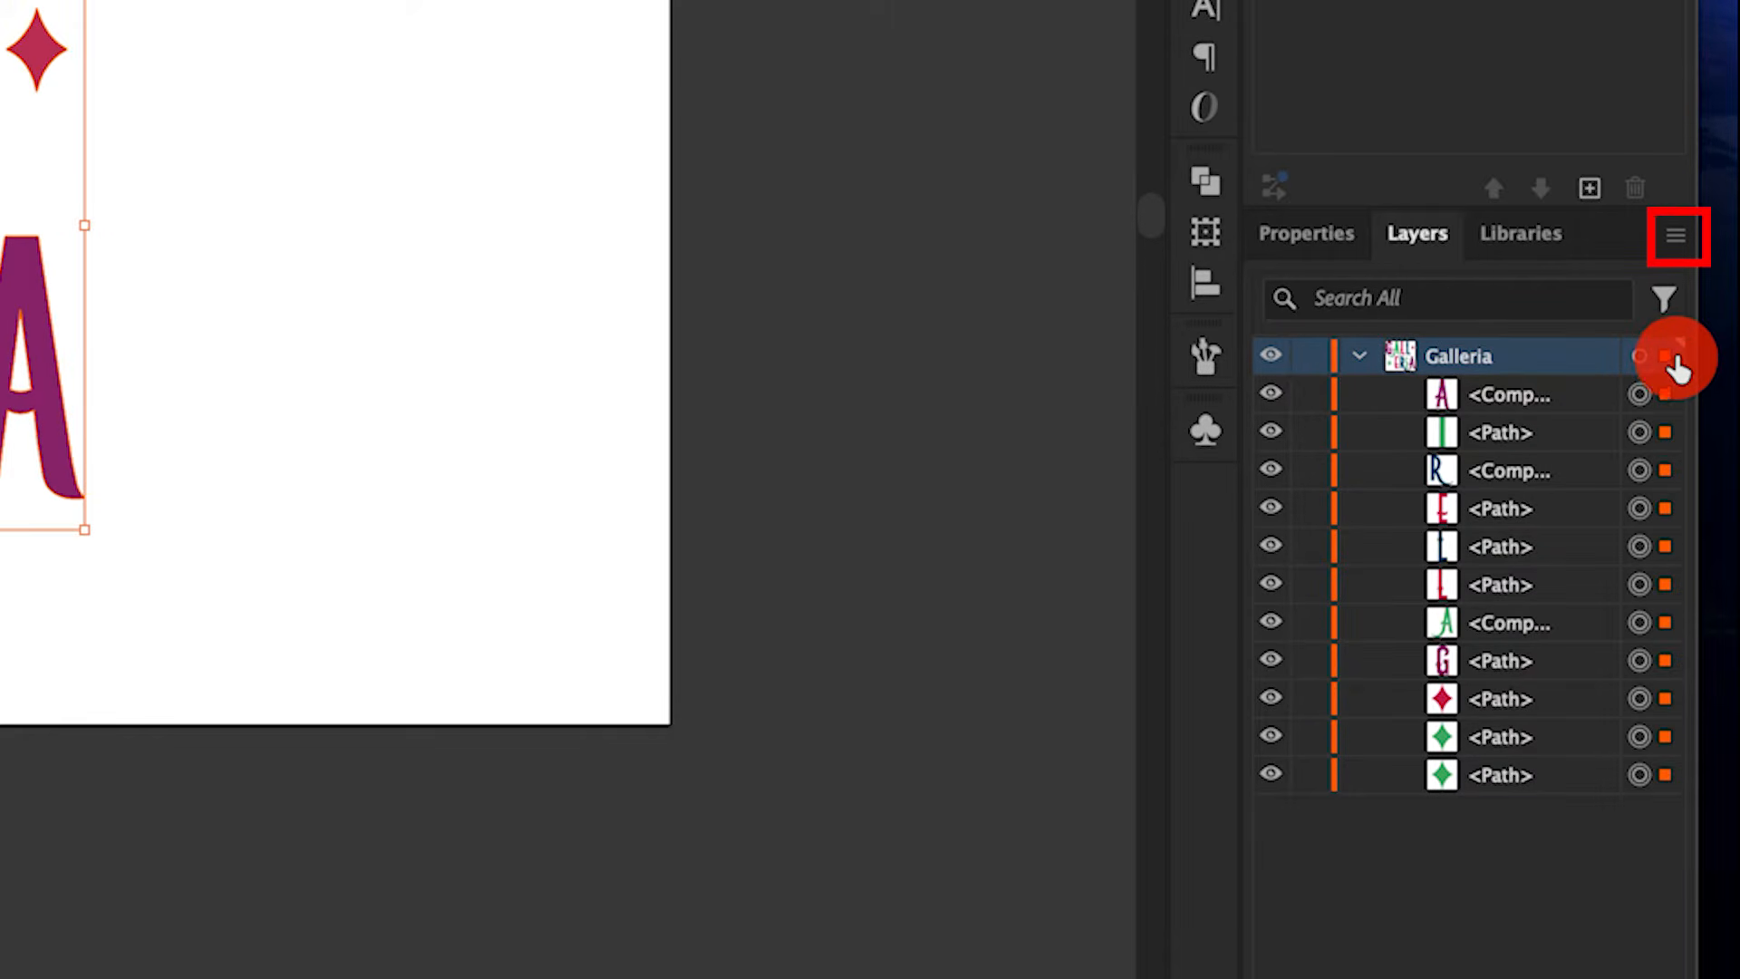
left_click(1675, 237)
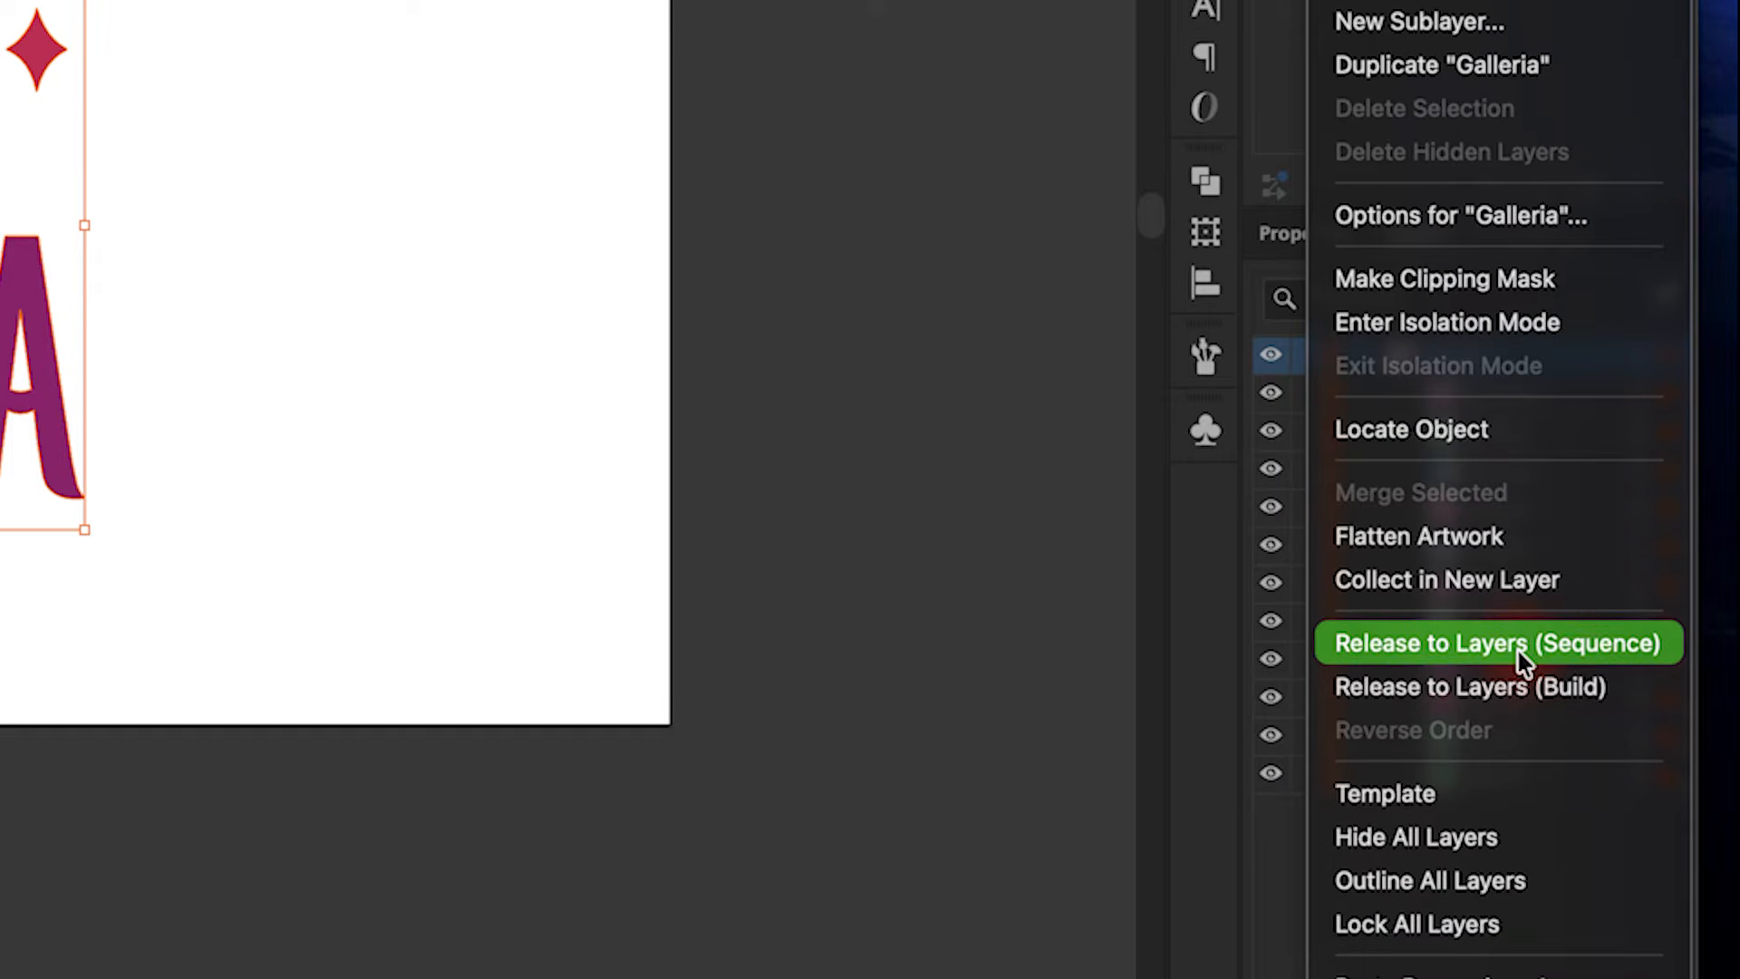
left_click(1520, 651)
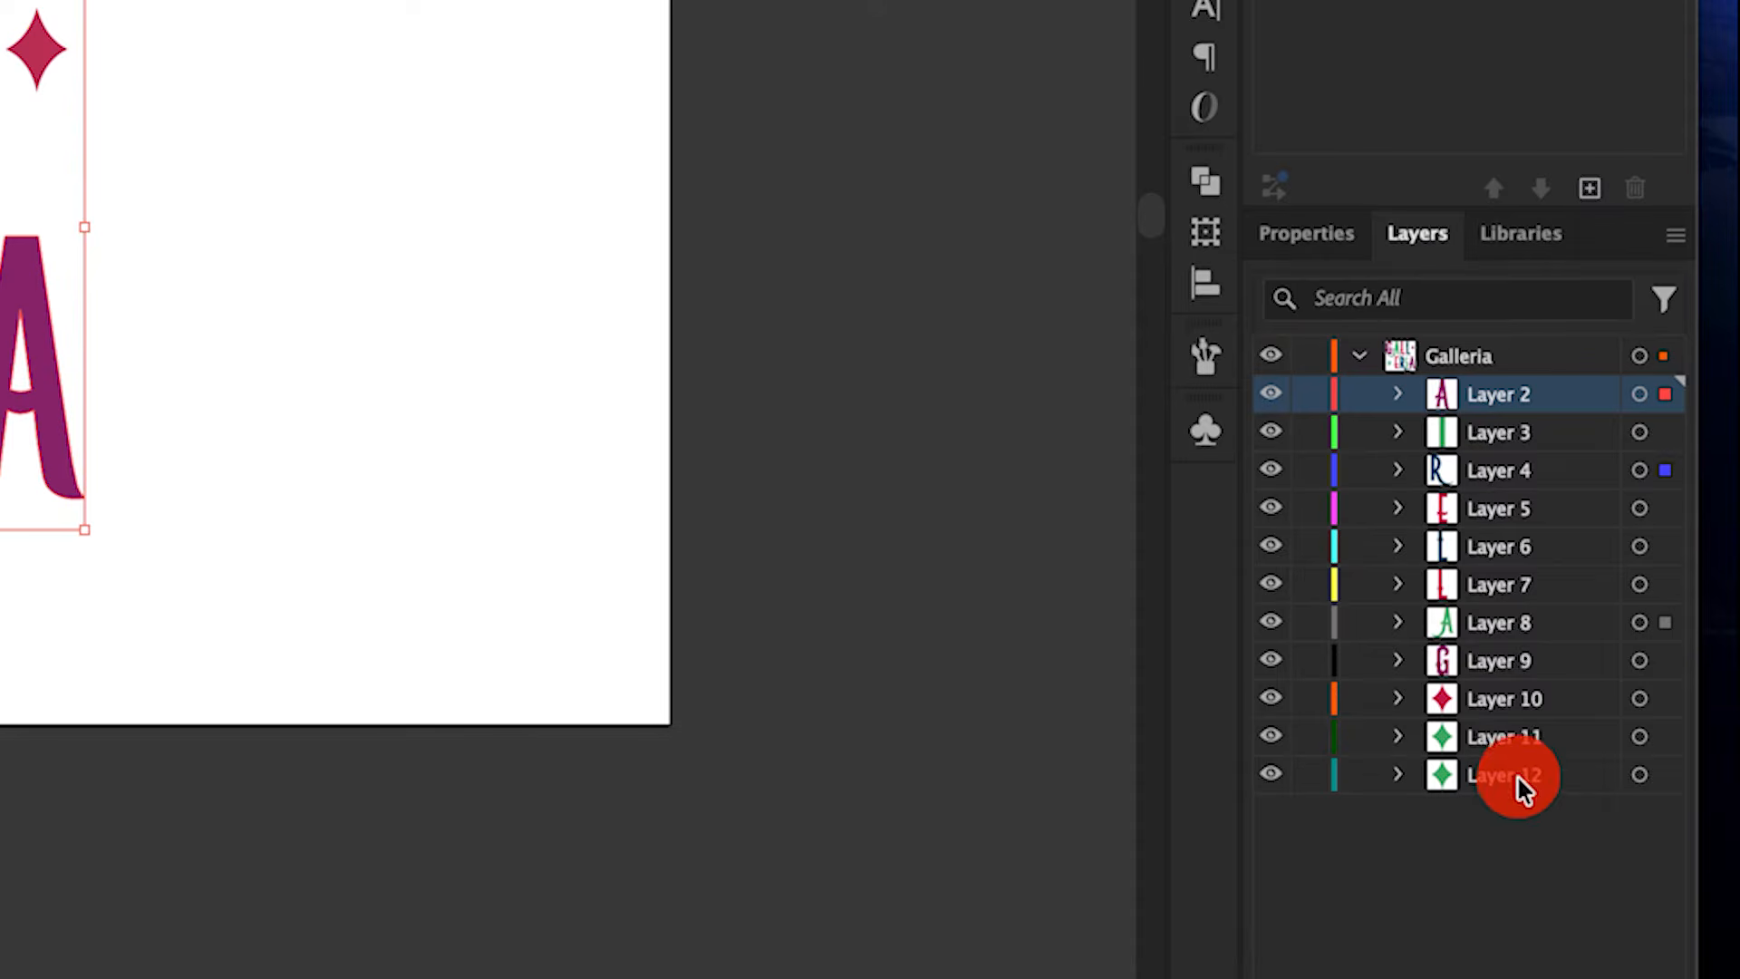
Step: Move Layer 2 through Layer 12 out of the Galleria layer and delete the emptied Galleria layer
left_click(1519, 778, "shift")
left_click_drag(1519, 780, 1460, 893)
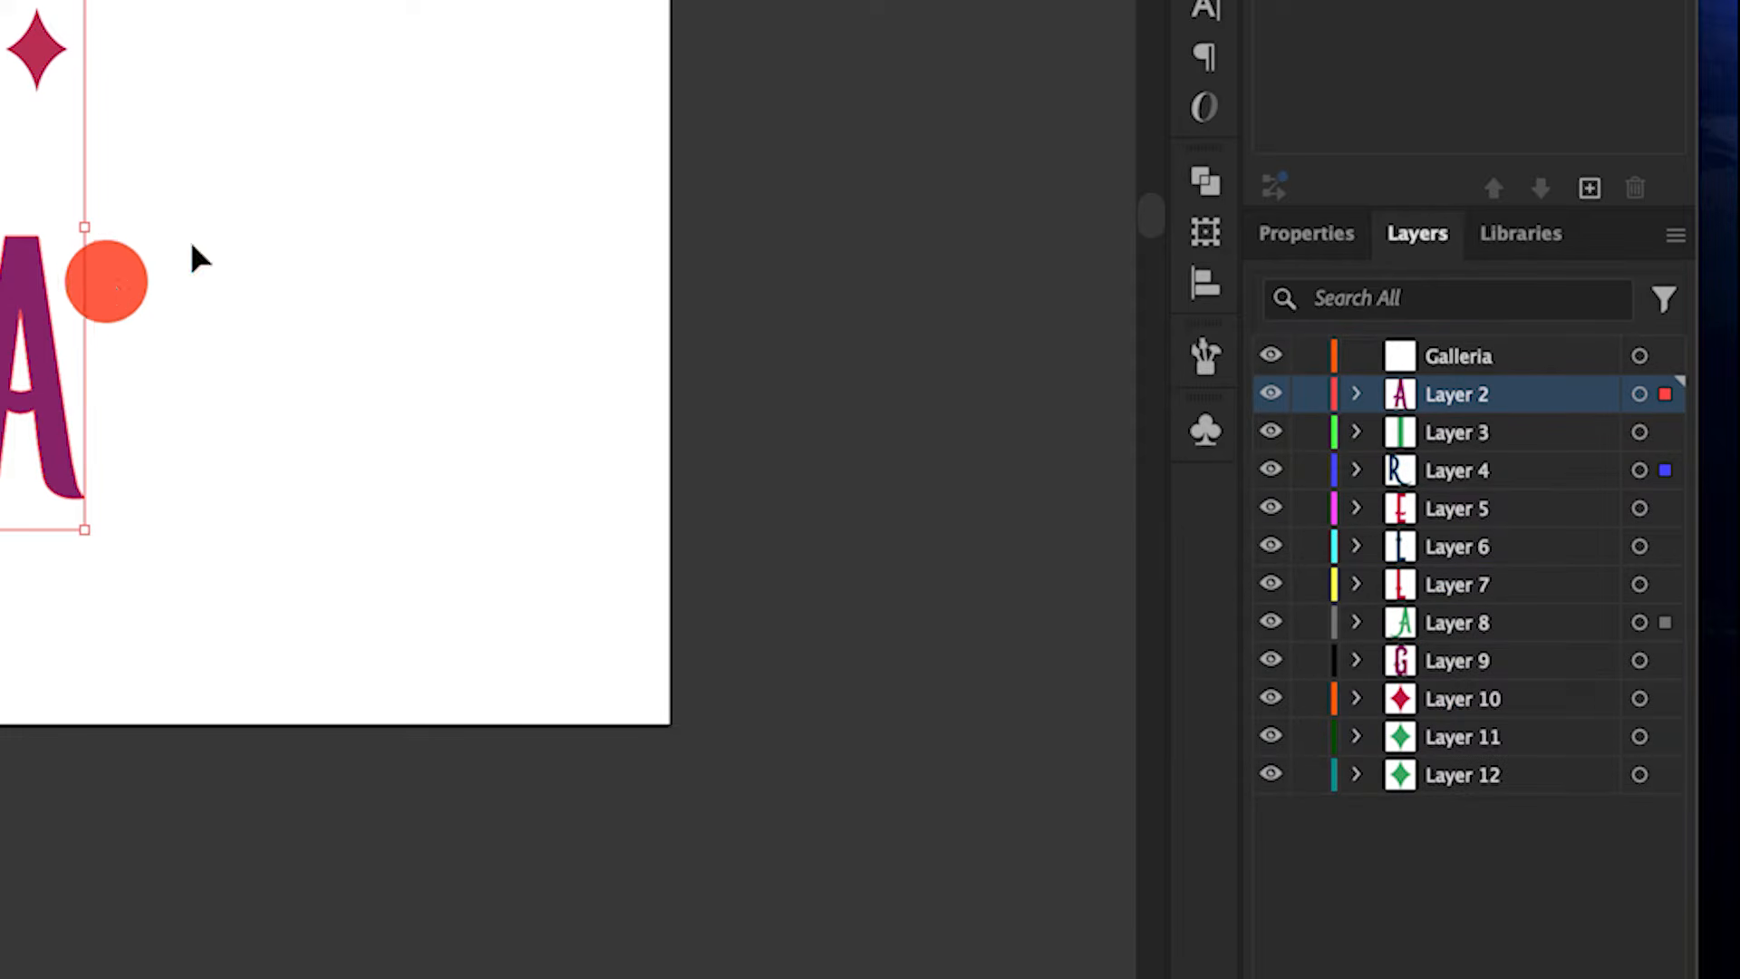
left_click(1540, 367)
left_click(1629, 974)
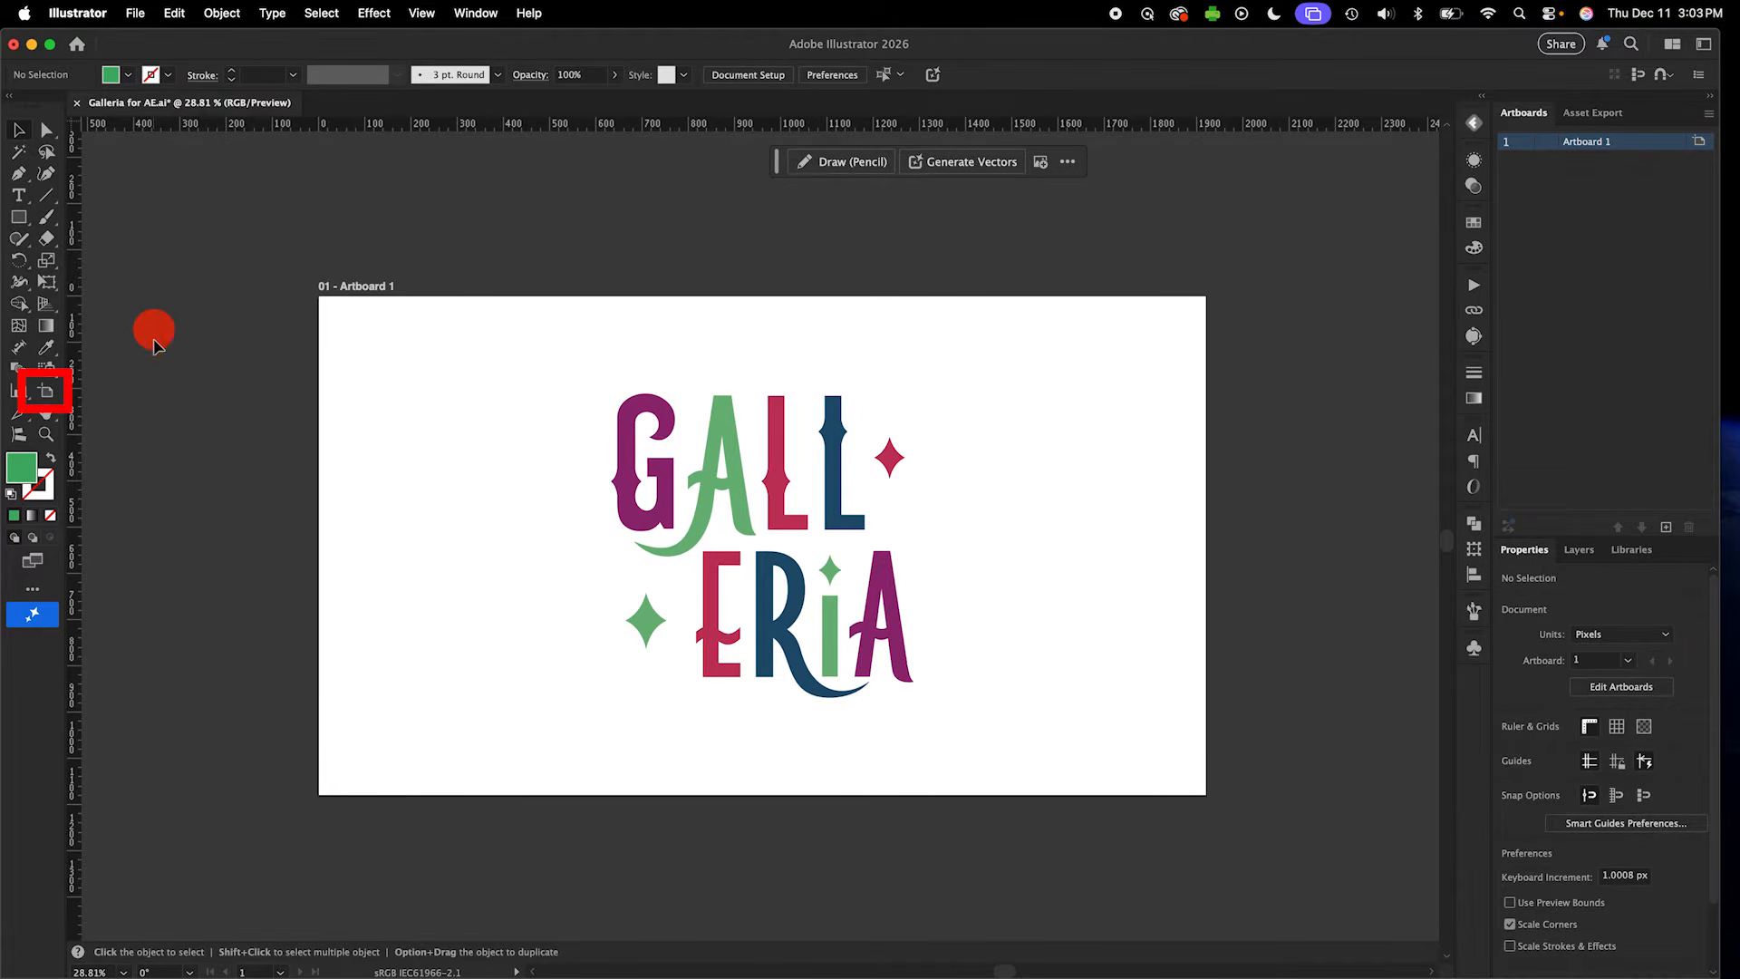
Step: Try a custom red fill on the artboard and set the fill back to Transparent (Default)
left_click(41, 391)
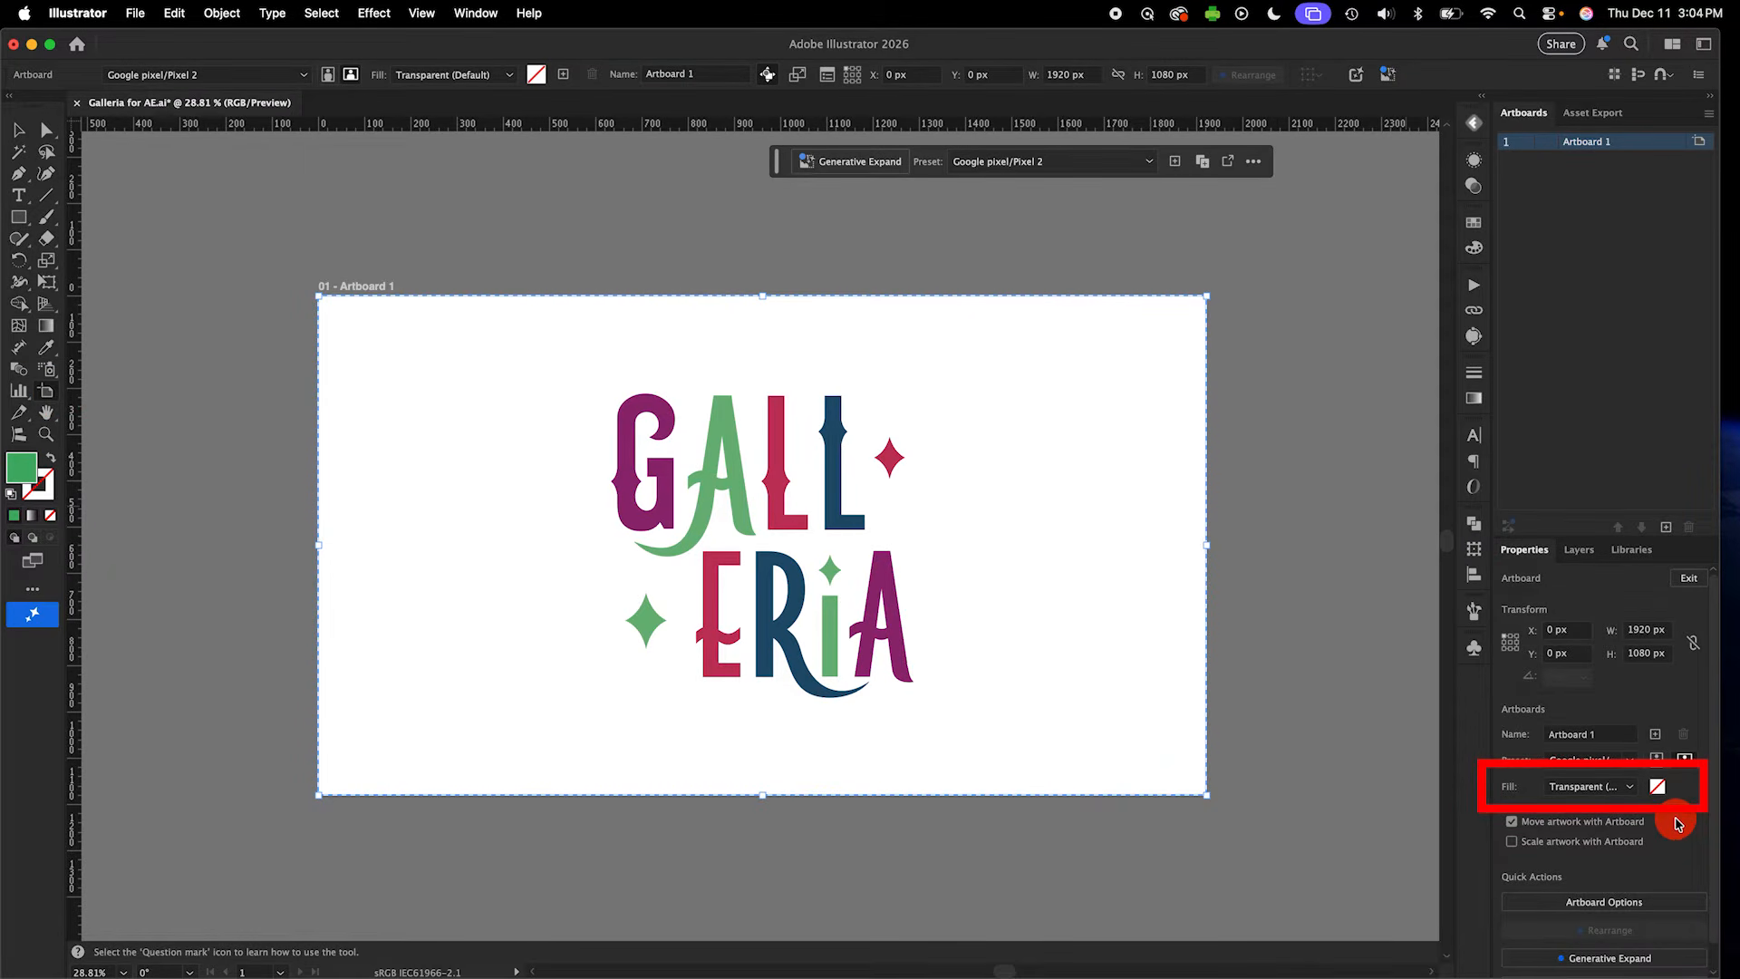
left_click(1632, 787)
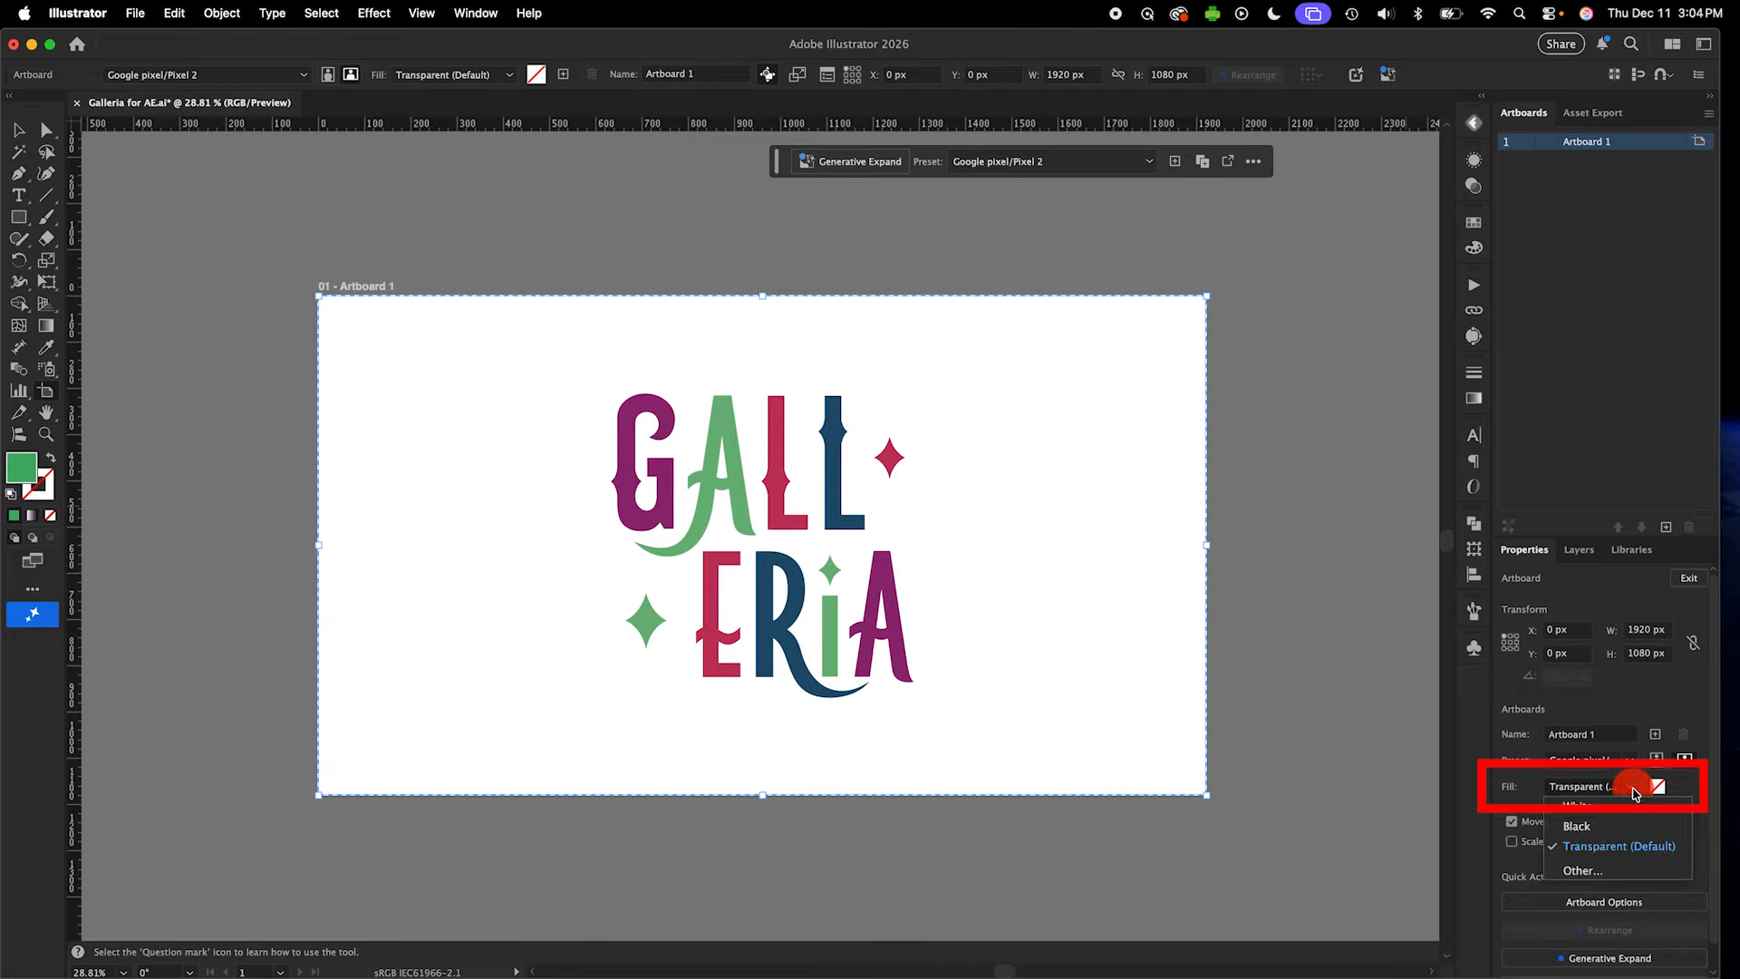
left_click(1582, 871)
left_click(1050, 405)
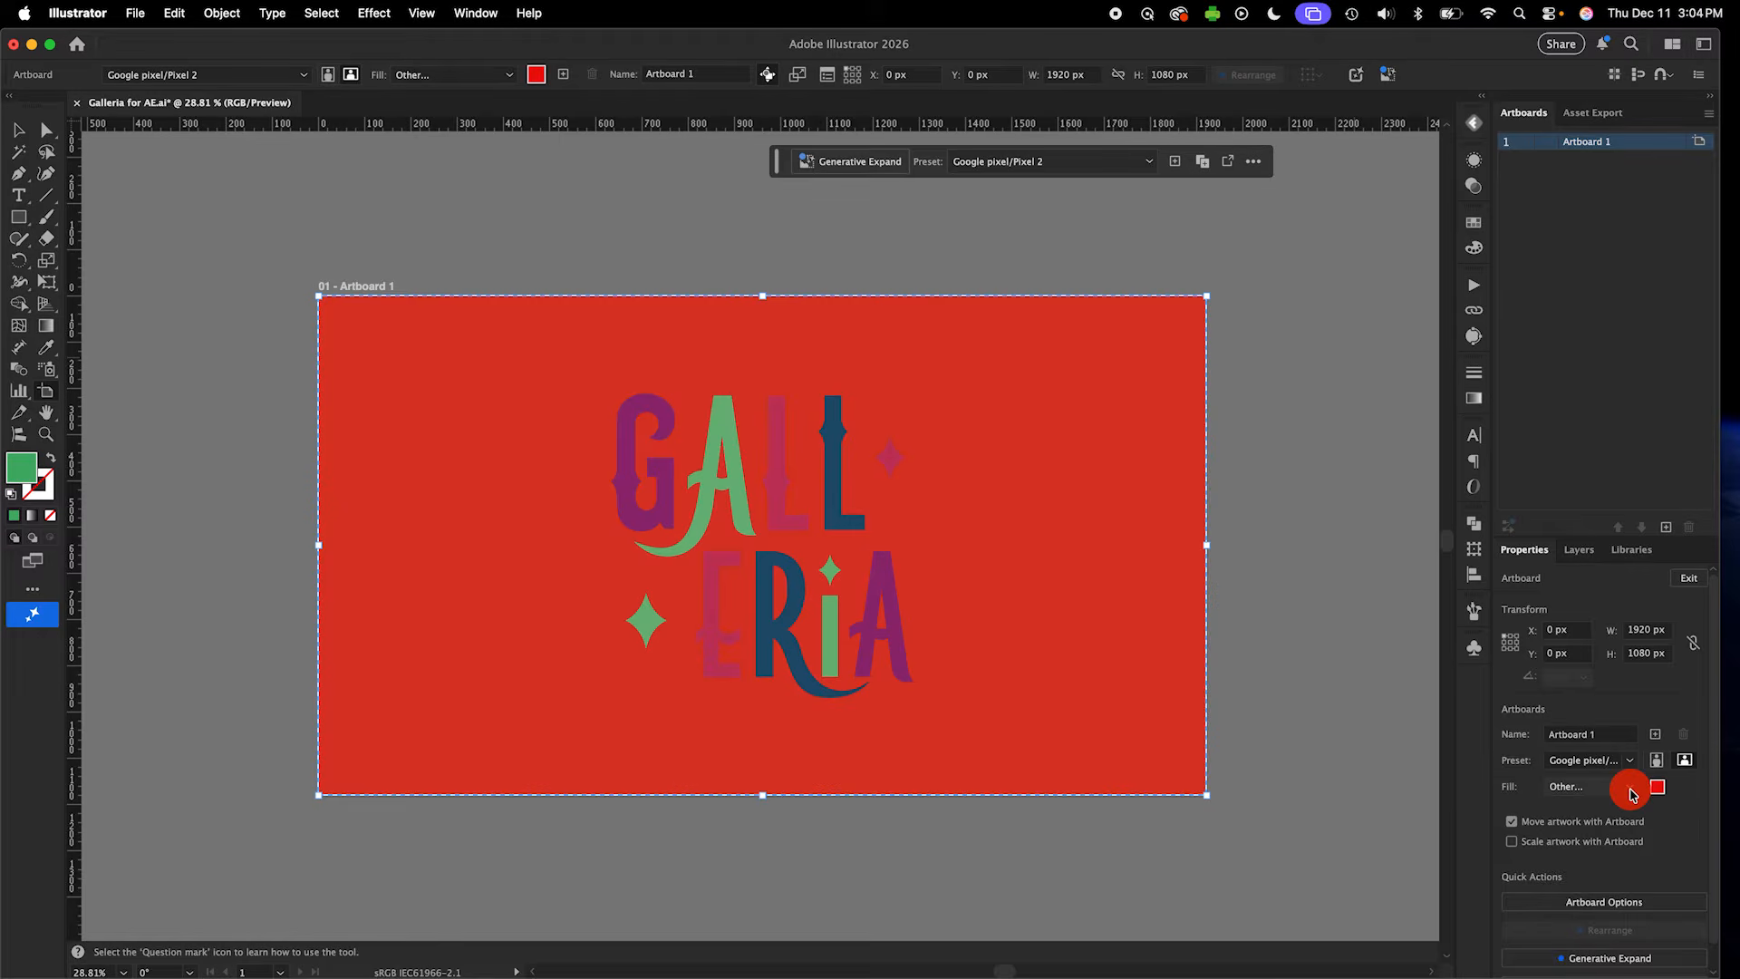
left_click(1631, 787)
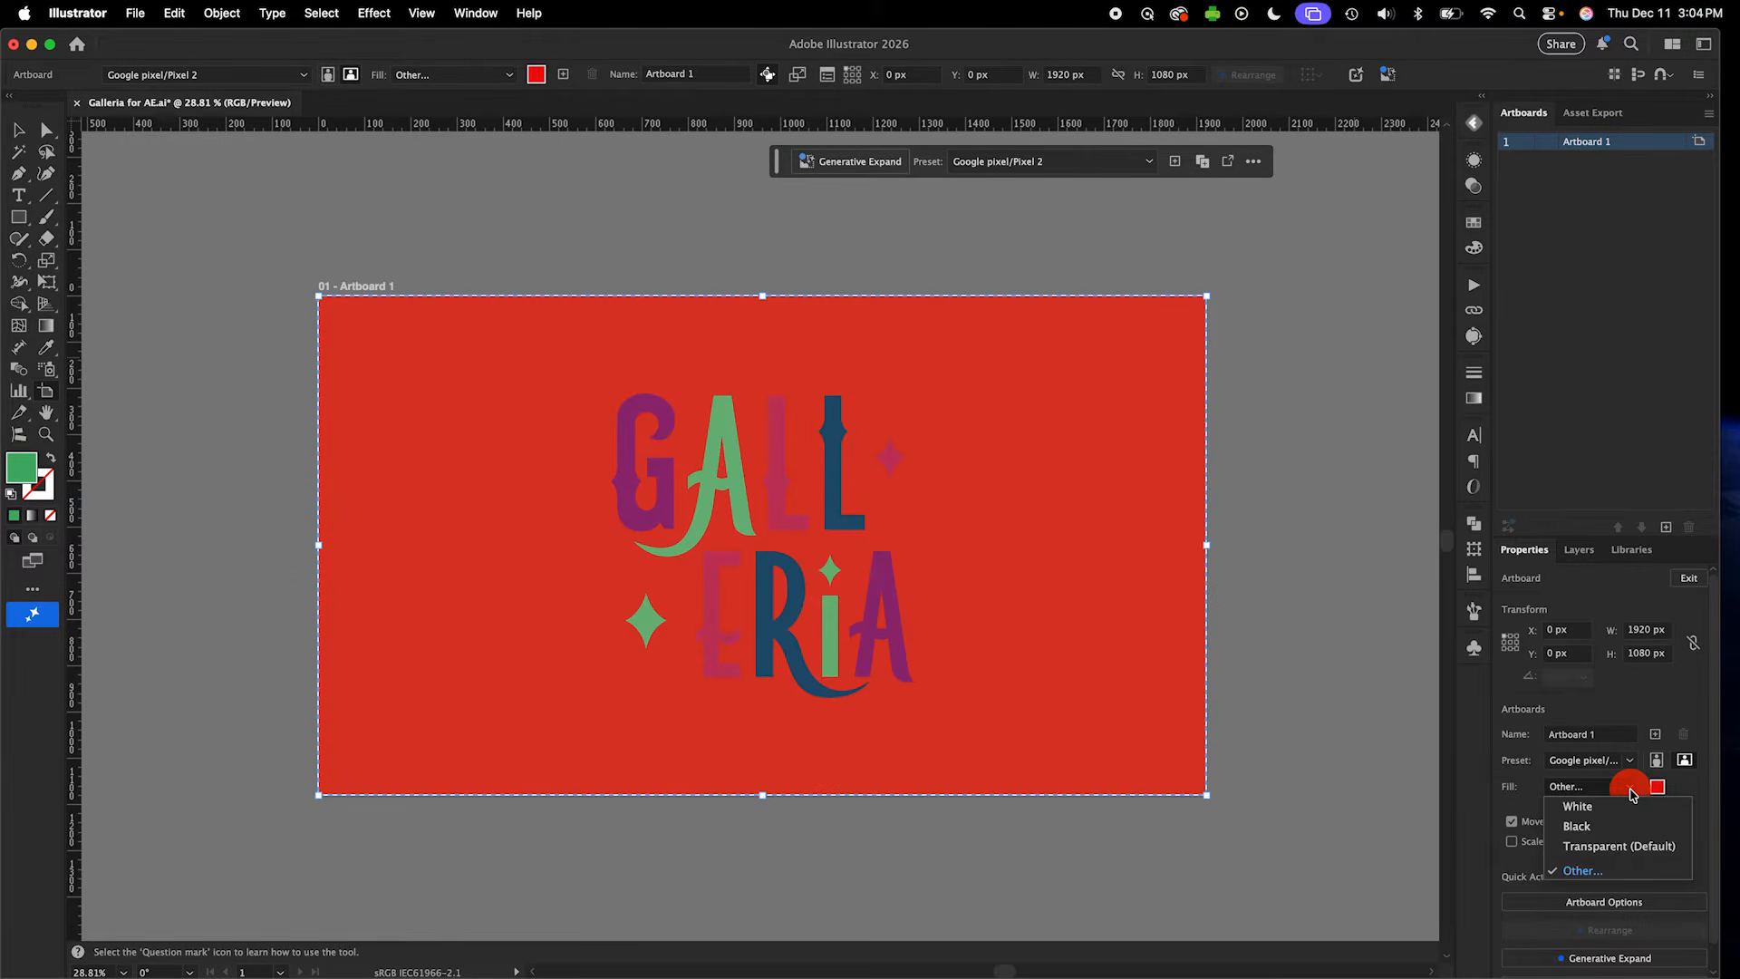
left_click(1618, 848)
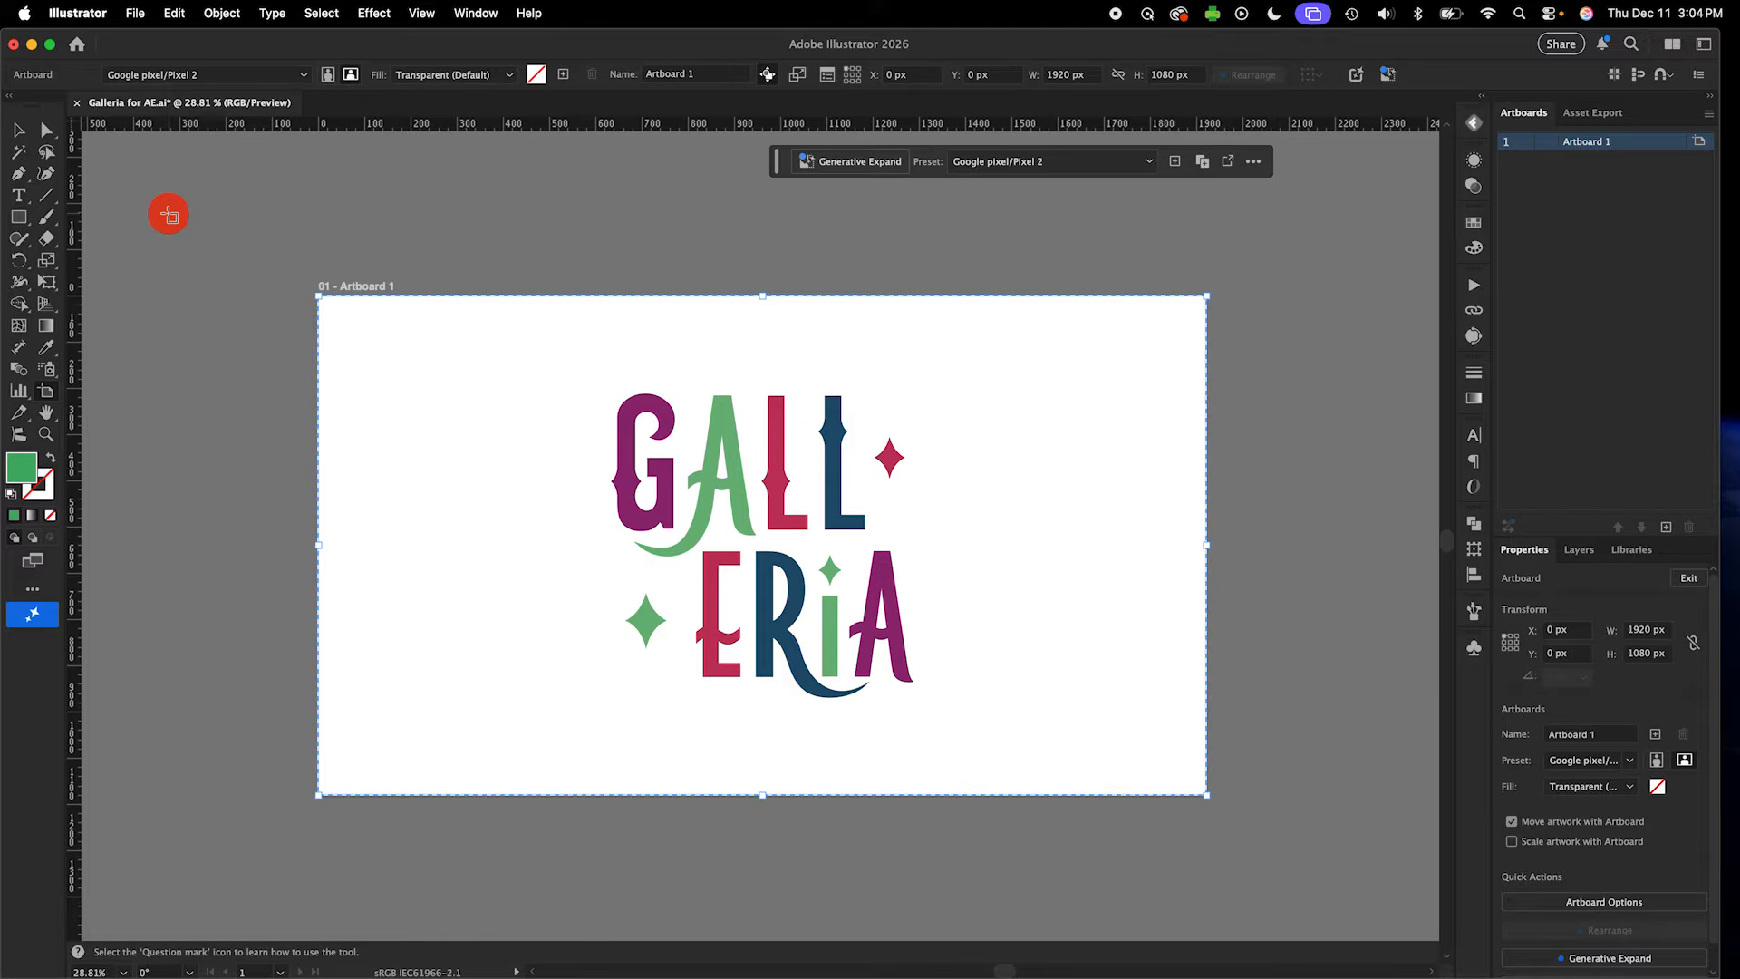
left_click(21, 221)
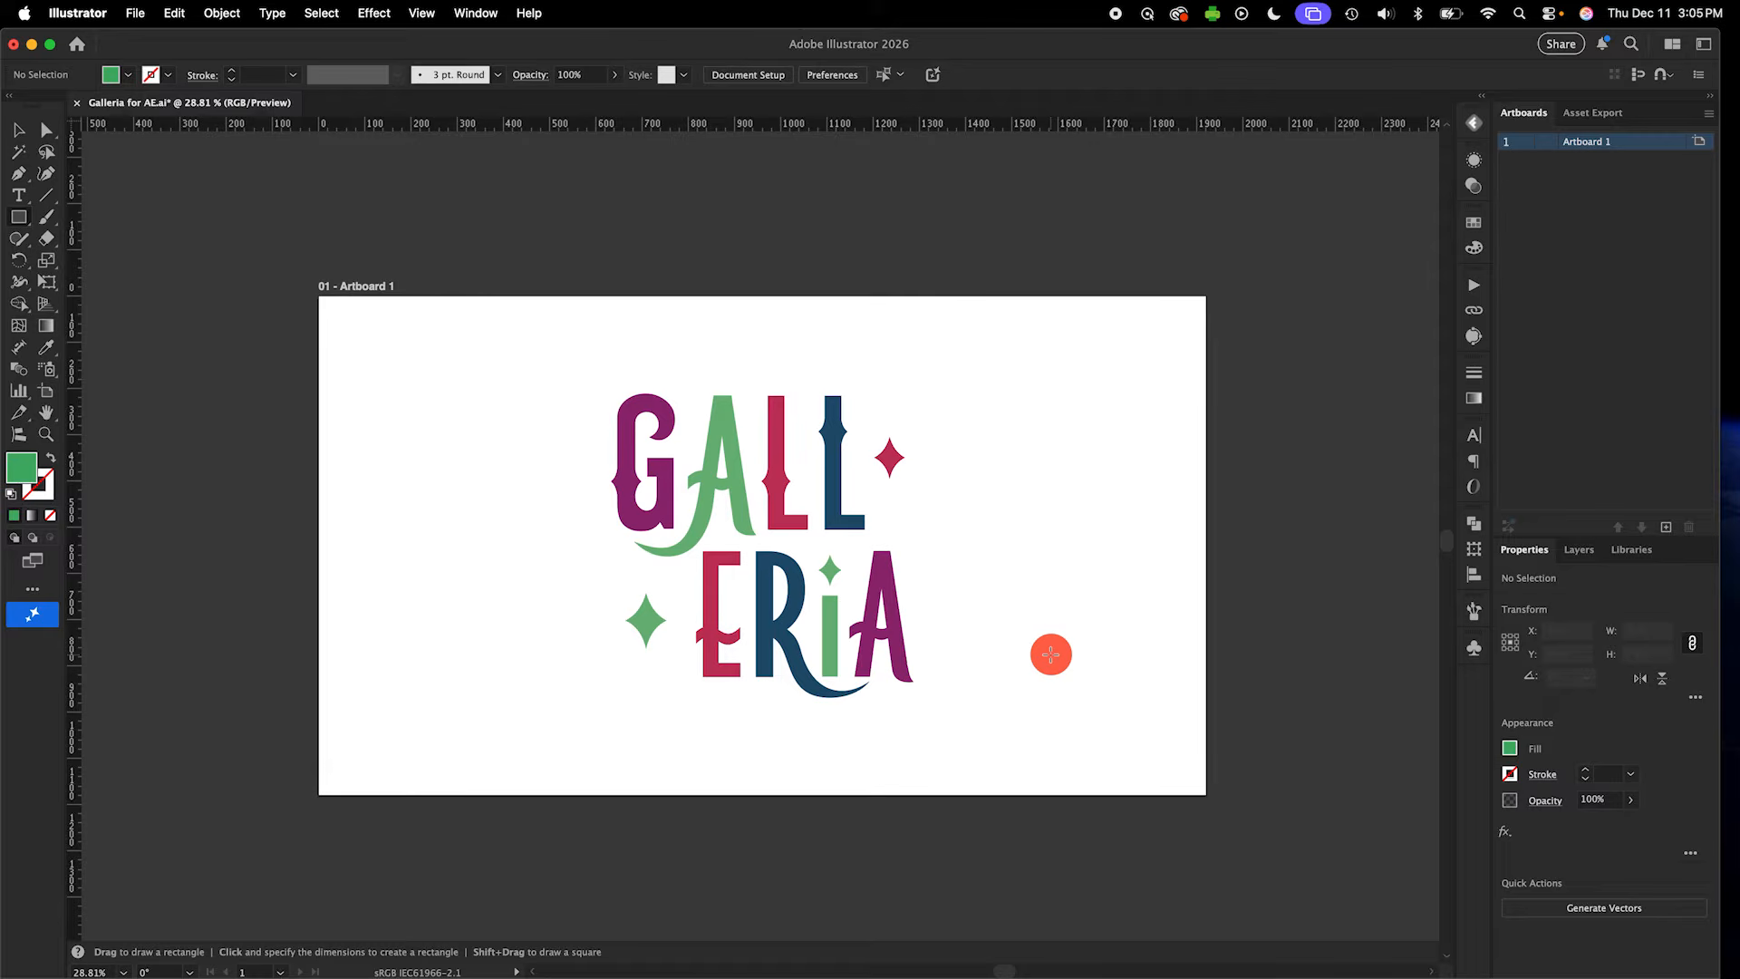
key("v")
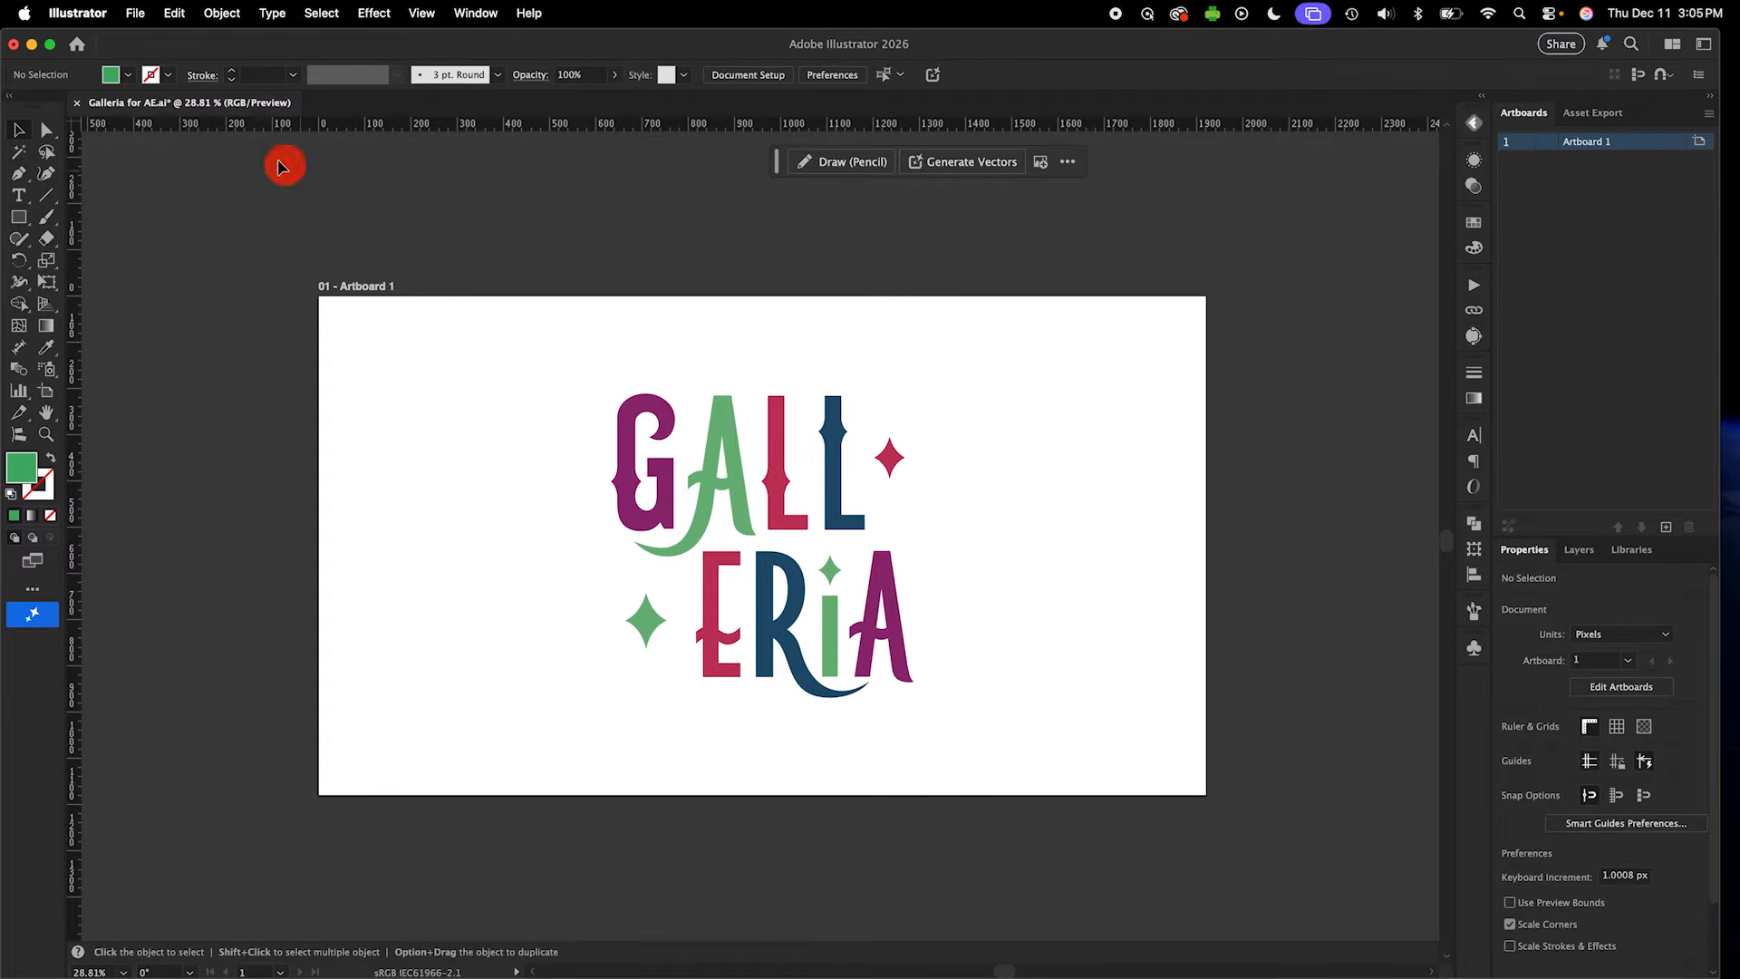
Step: Save the document to the Desktop as Galleria for AE.ai in Adobe Illustrator (ai) format, accepting the default Illustrator options
left_click(135, 12)
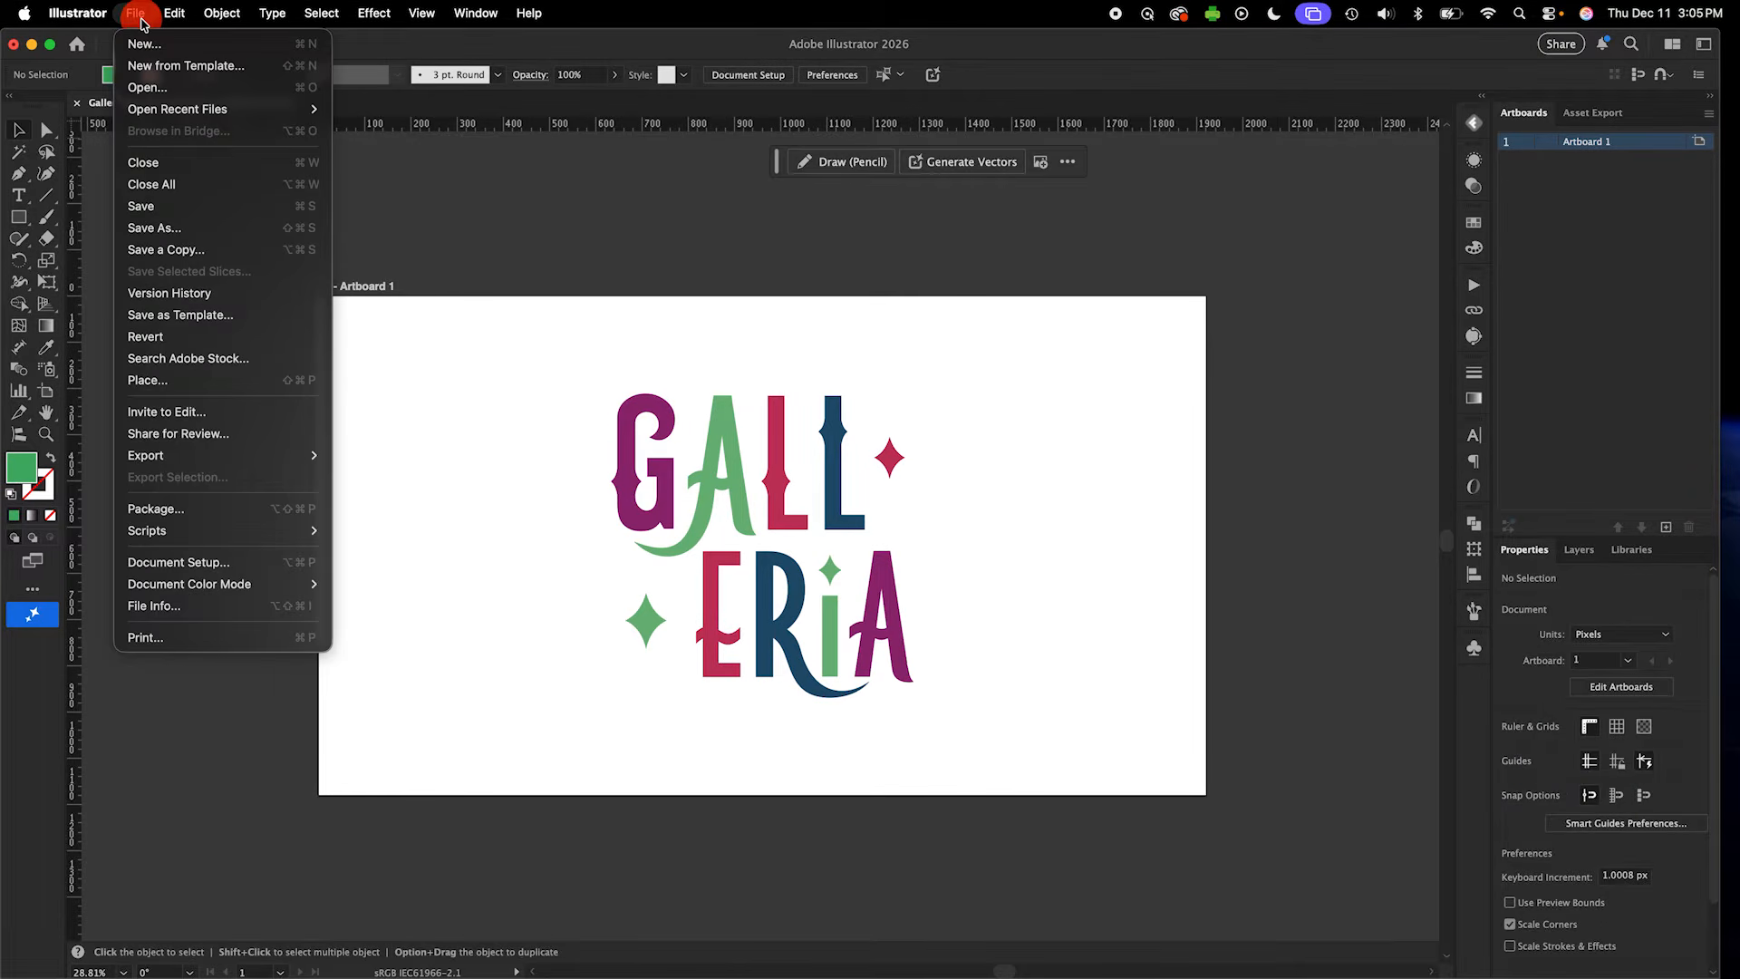
left_click(200, 233)
left_click(535, 289)
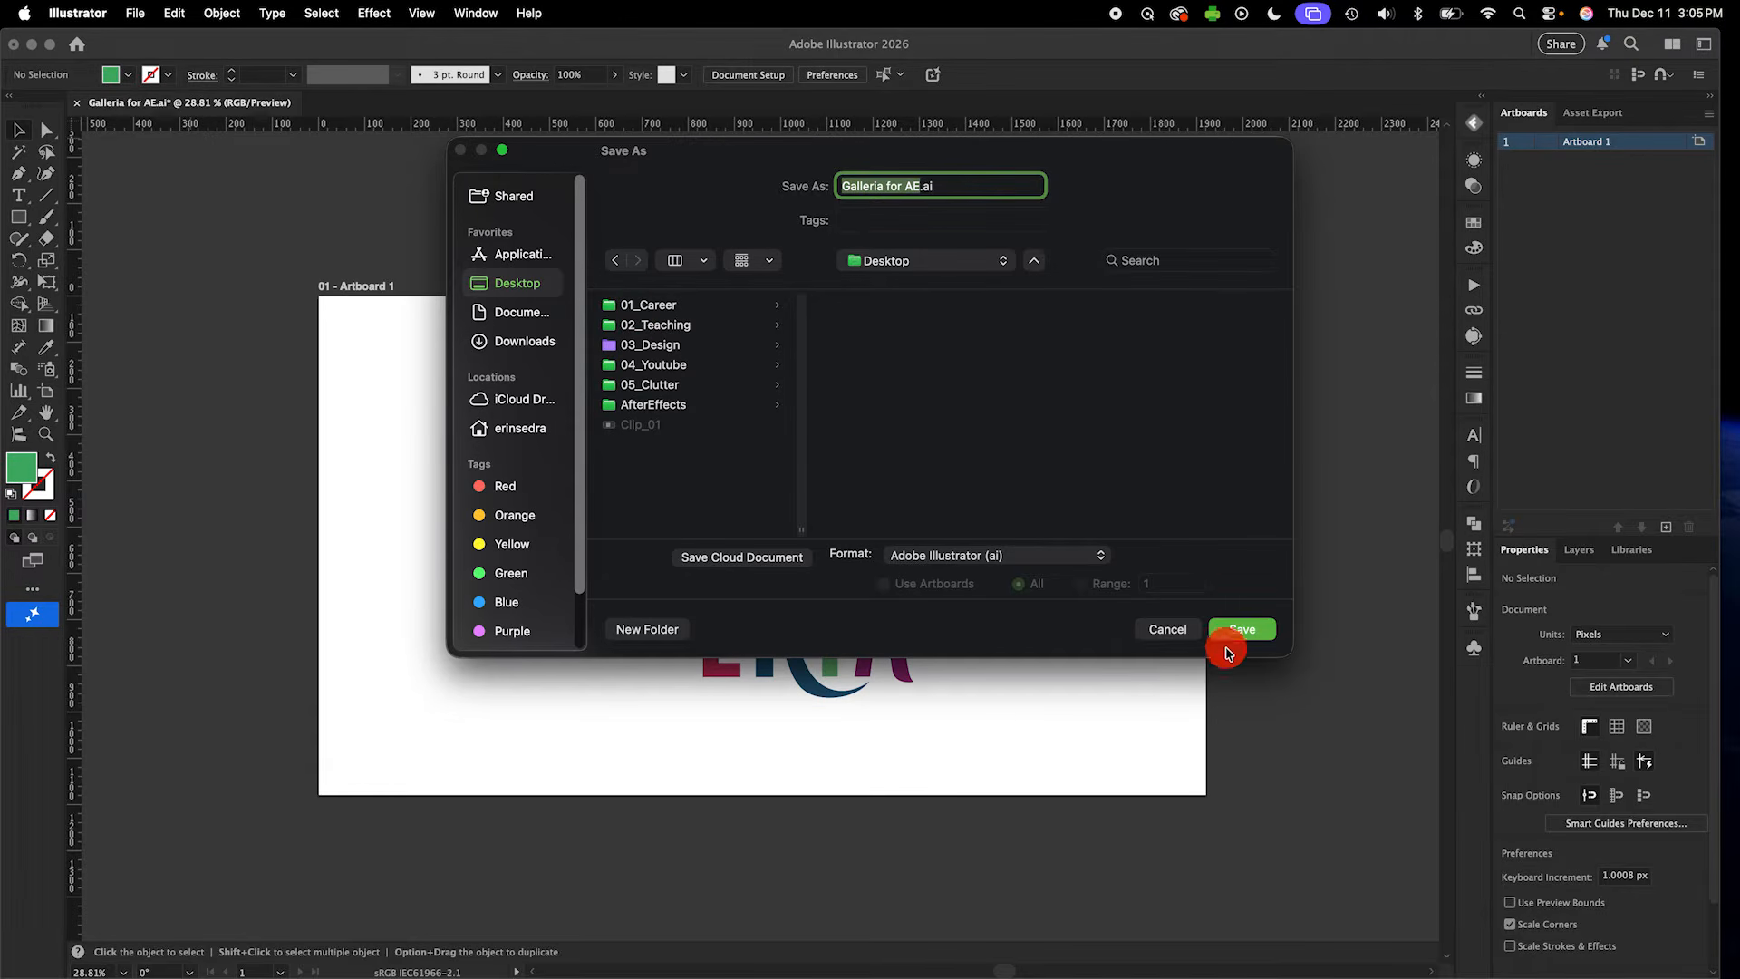
left_click(1104, 555)
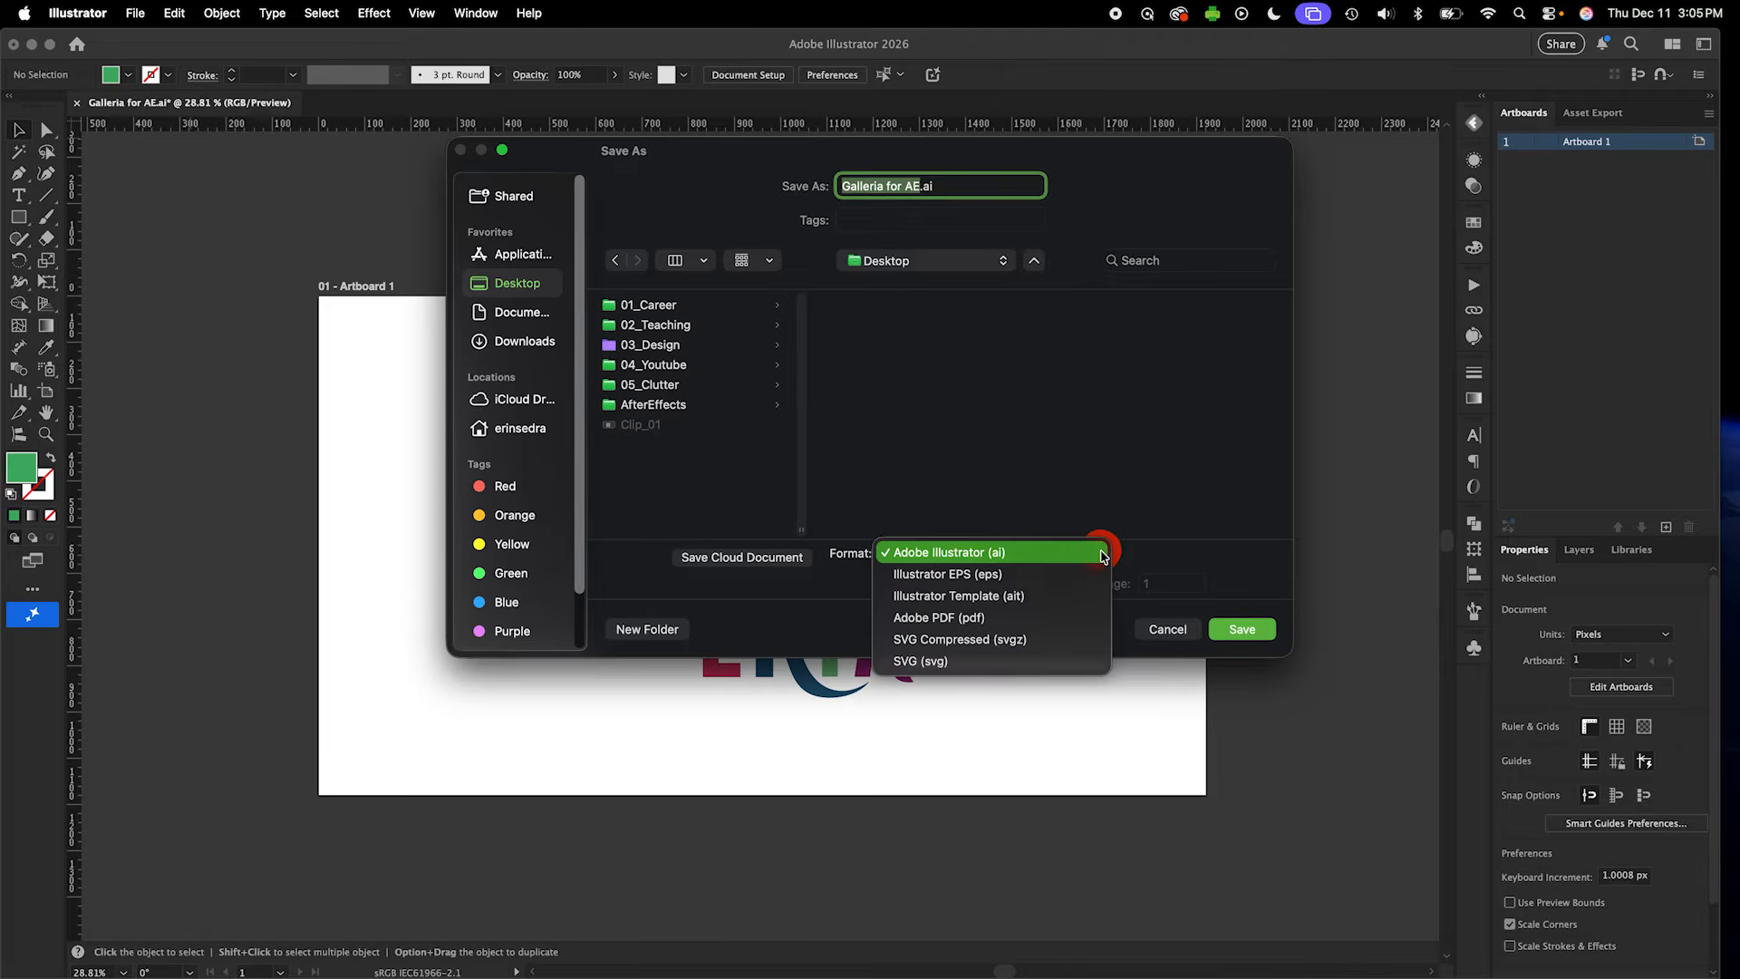
left_click(1050, 553)
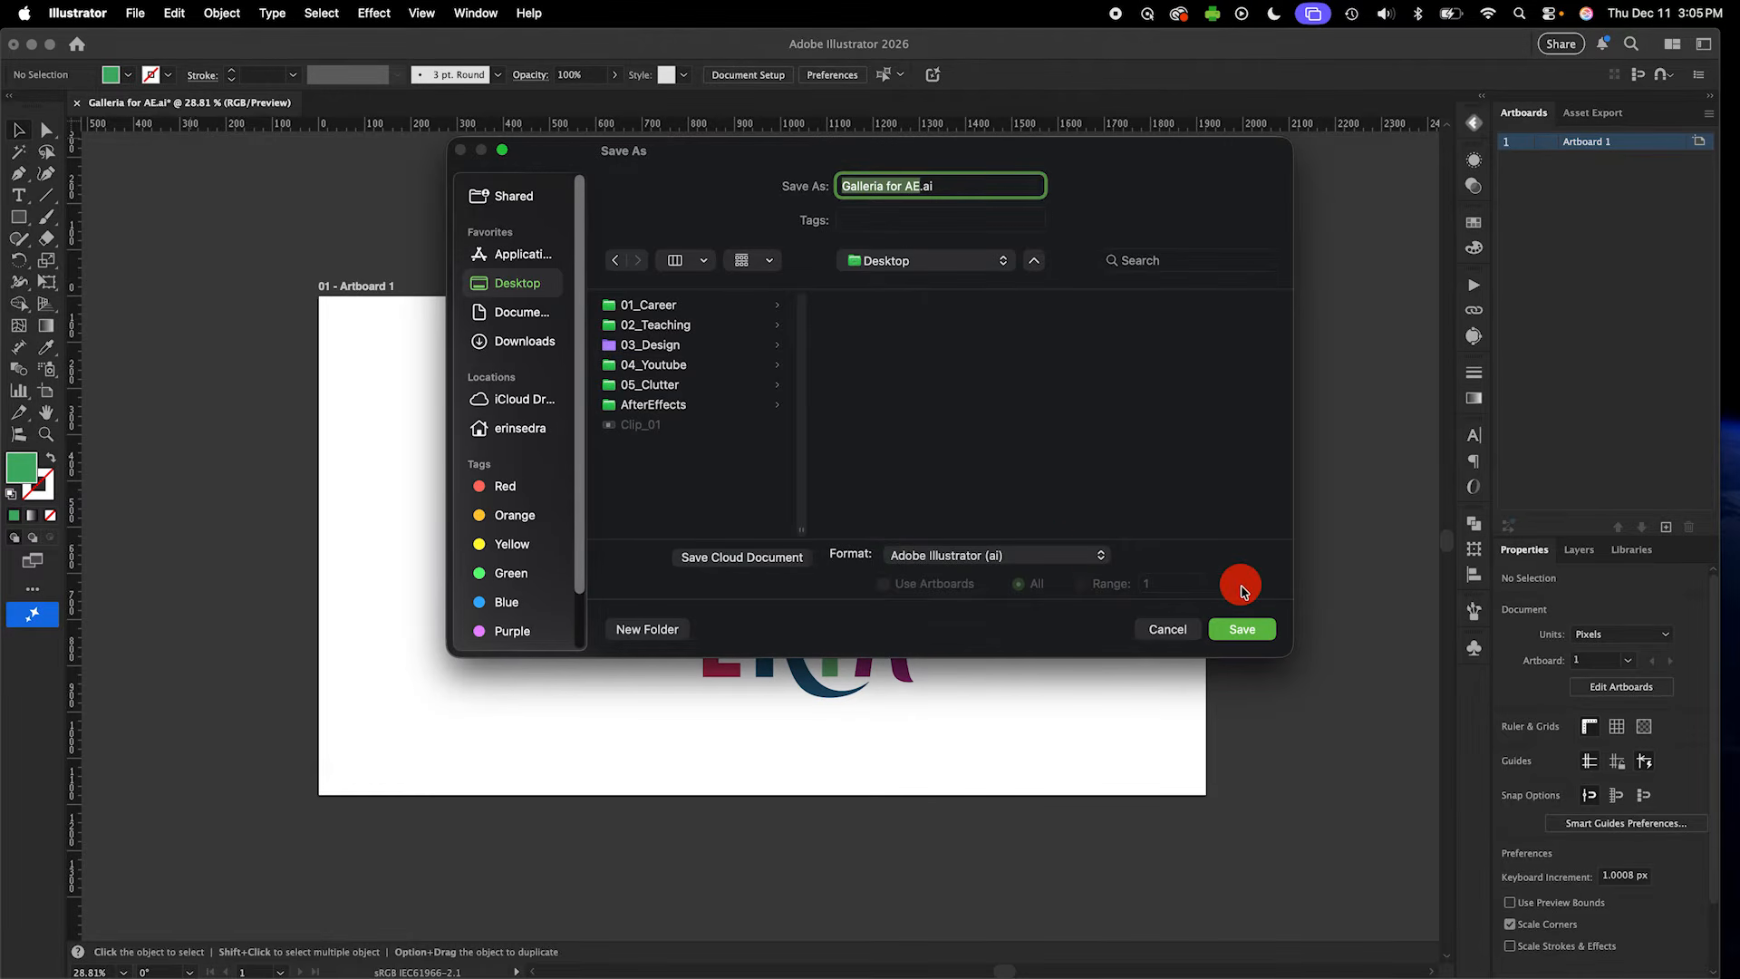
left_click(1241, 629)
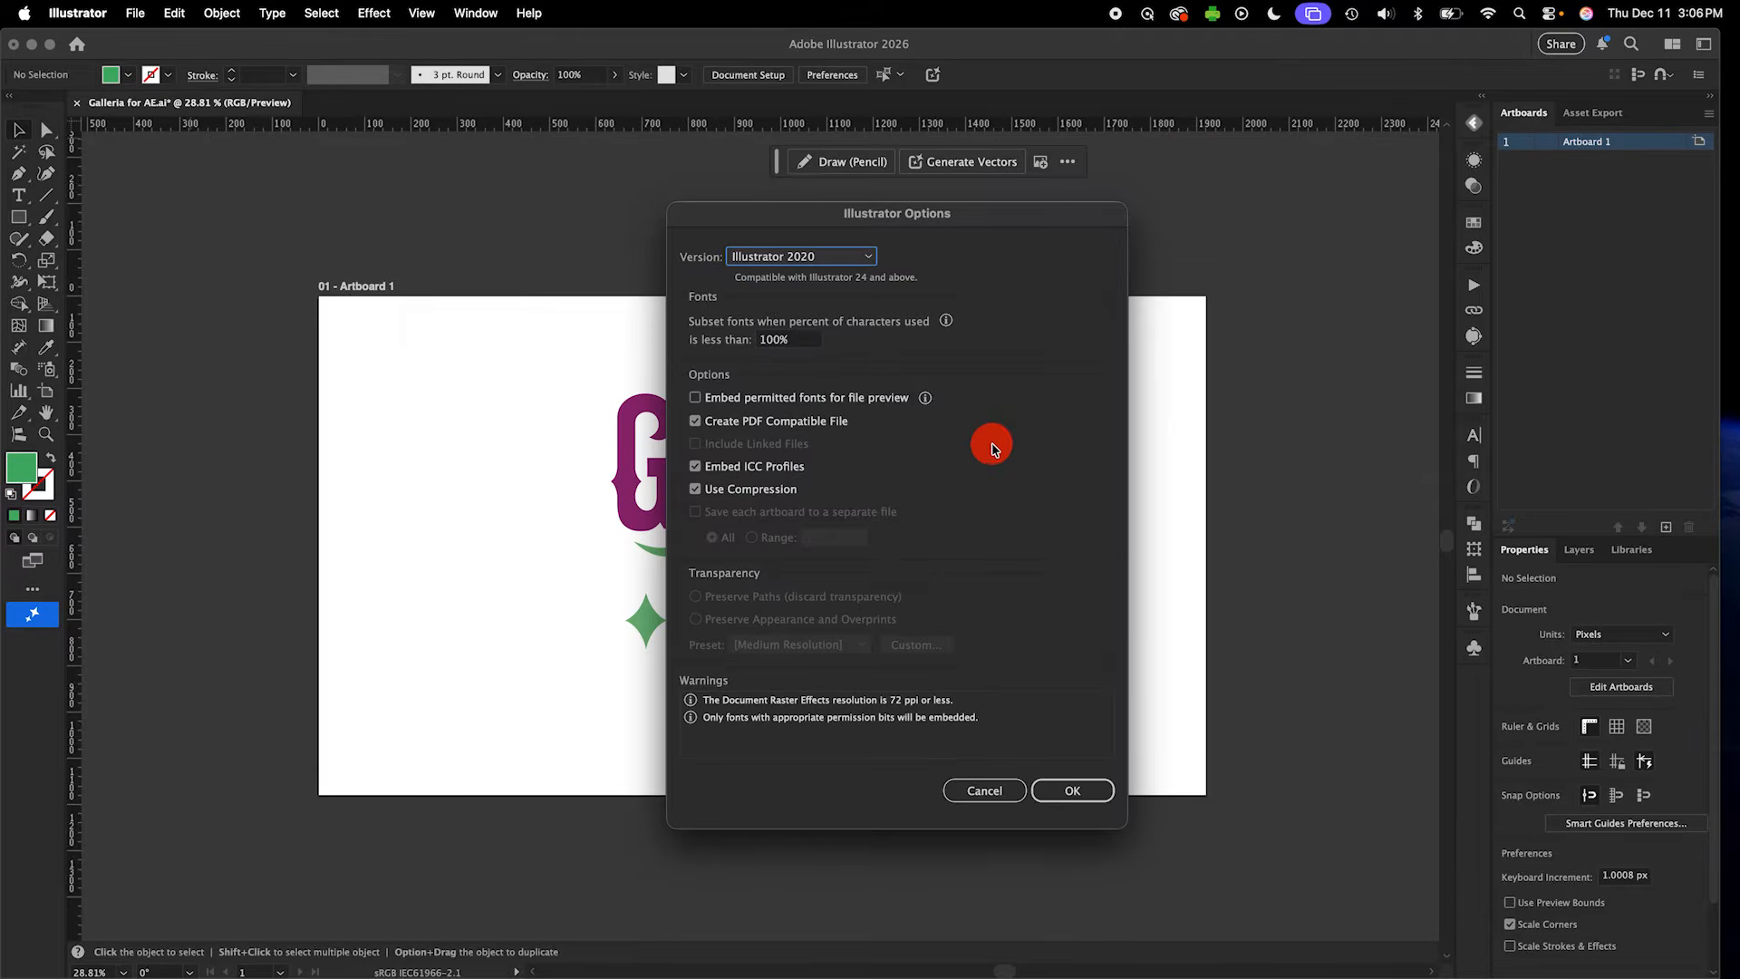
left_click(1111, 794)
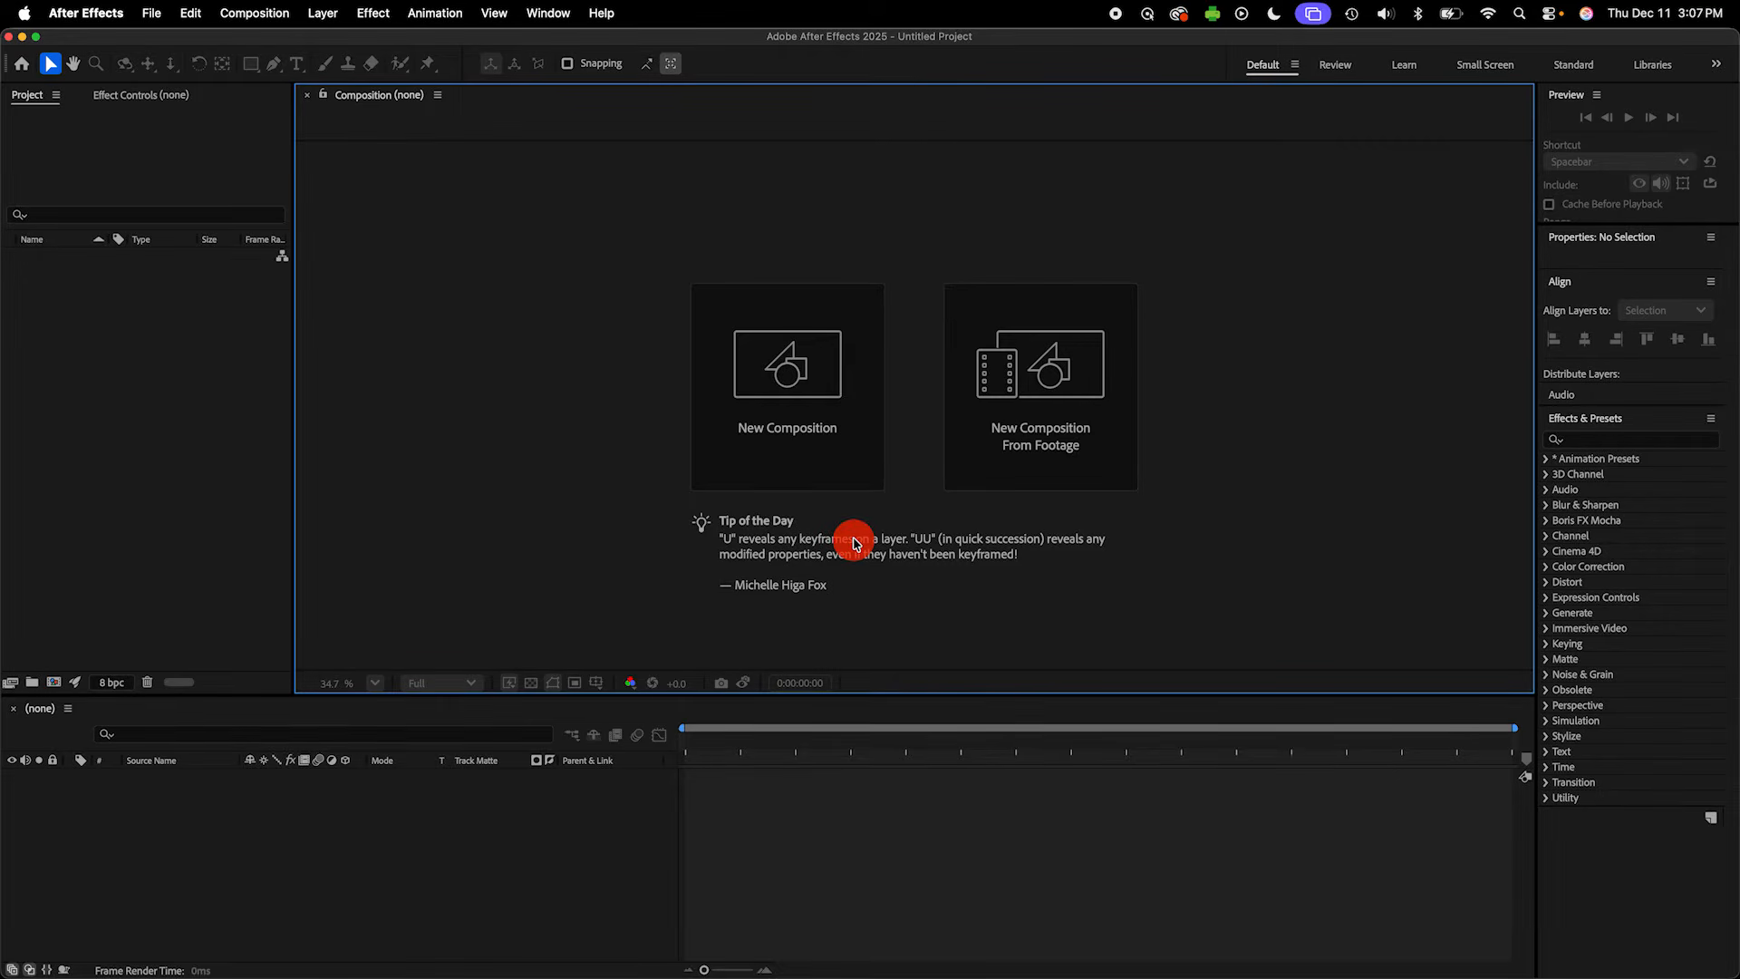
Step: Switch to After Effects and create a 1920 × 1080 px composition at 24 fps with a duration of 30 seconds
left_click(825, 433)
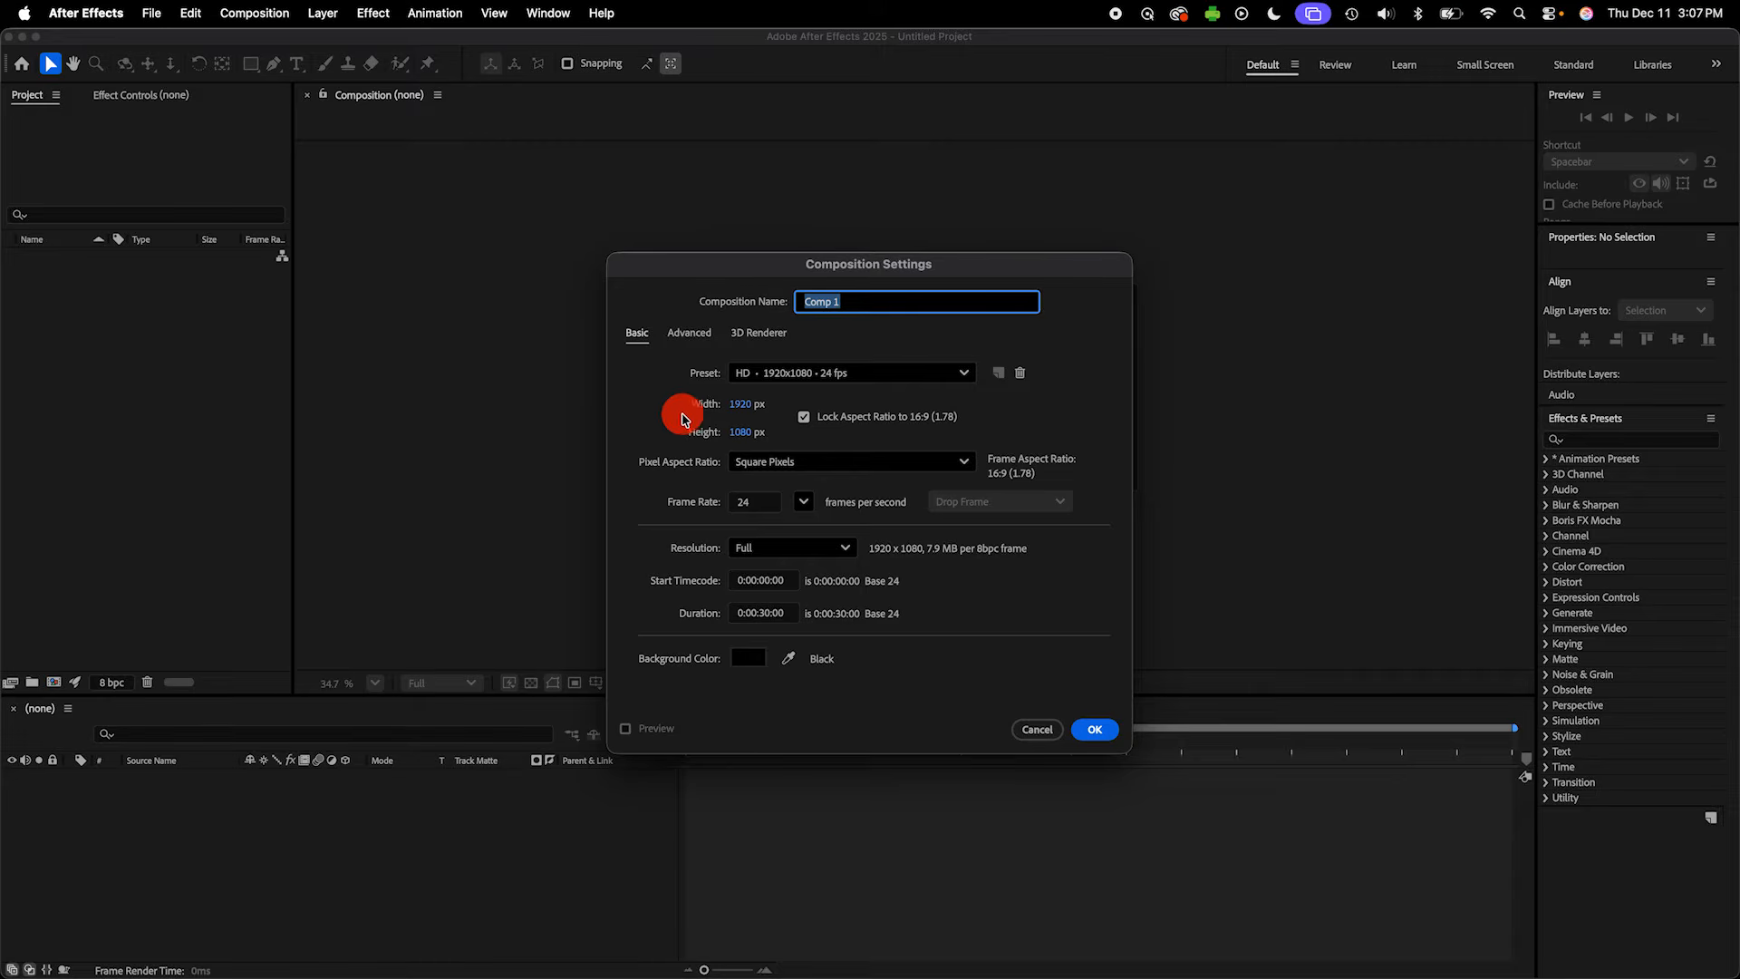
left_click(1098, 725)
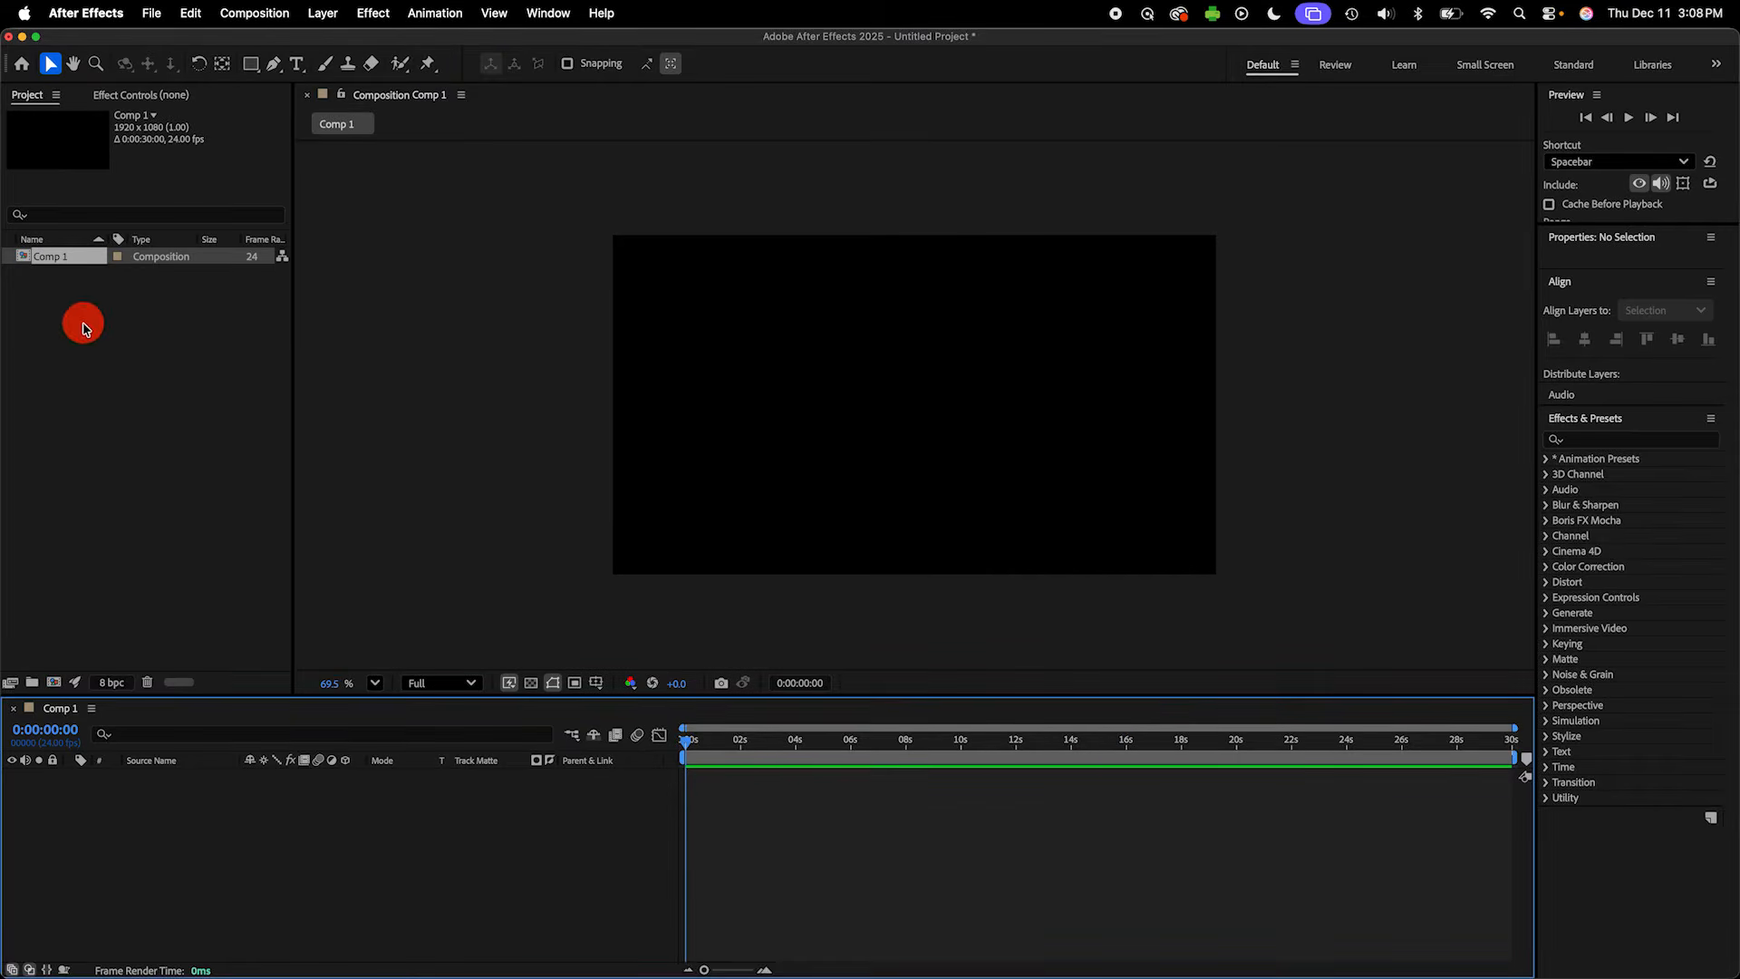
Step: Import Galleria for AE.ai from the Desktop as Composition - Retain Layer Sizes
double_click(102, 361)
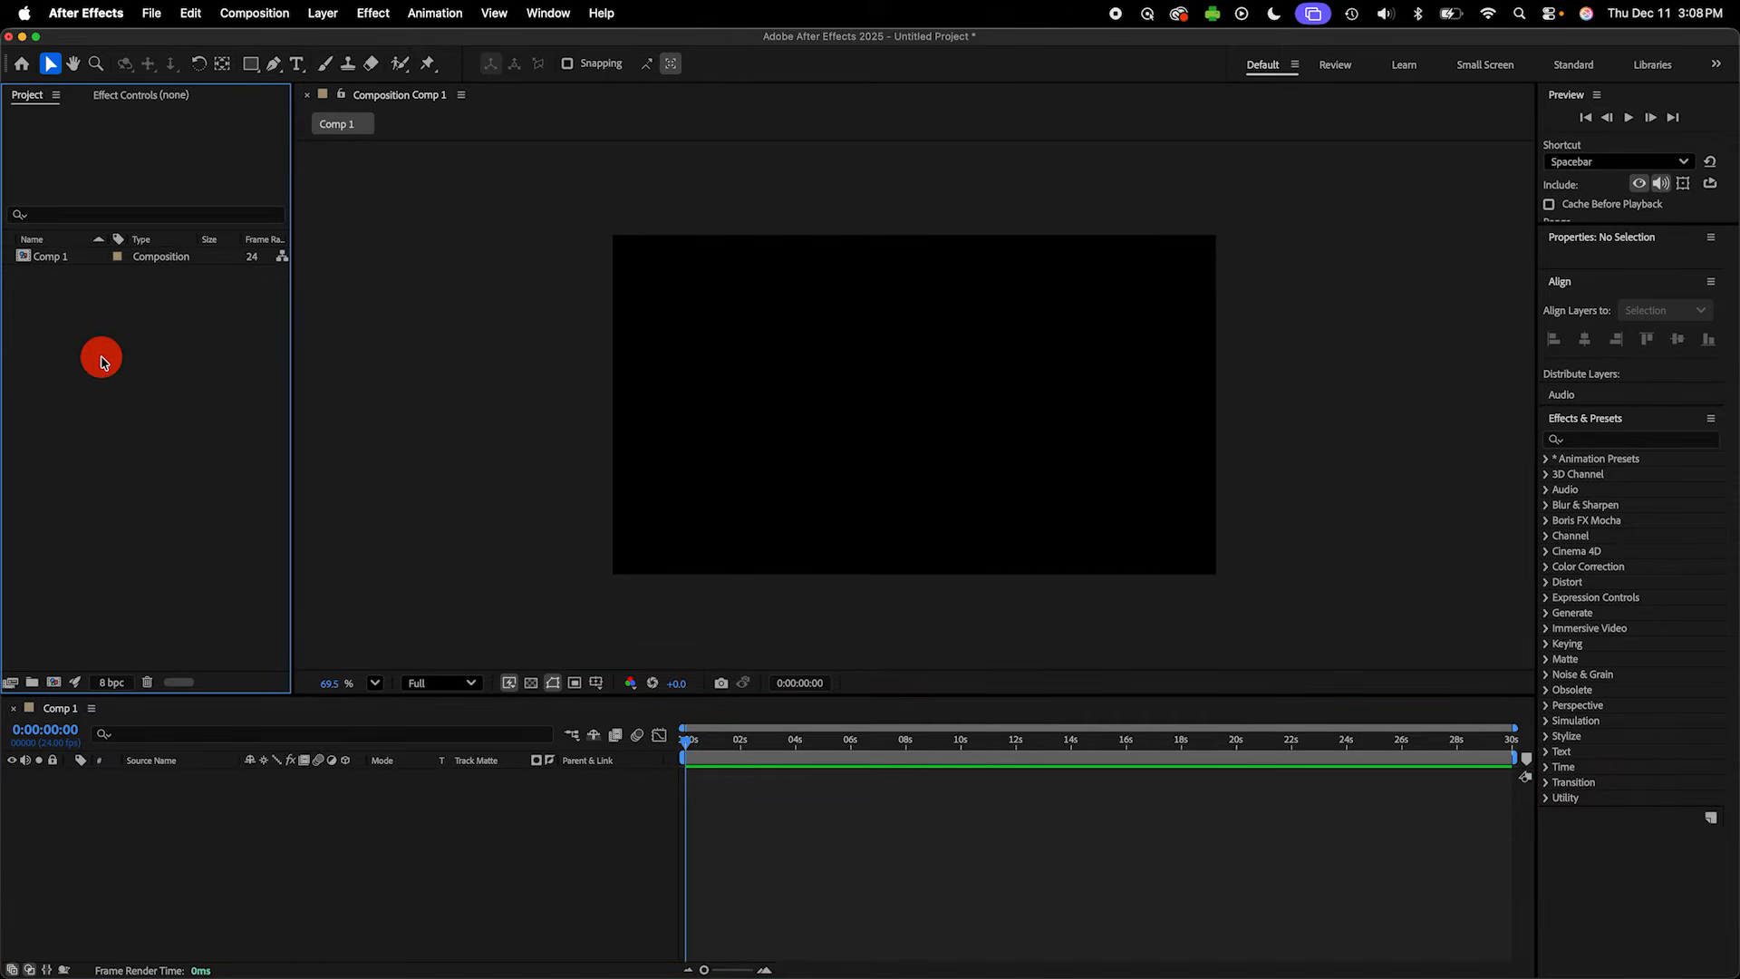
left_click(741, 352)
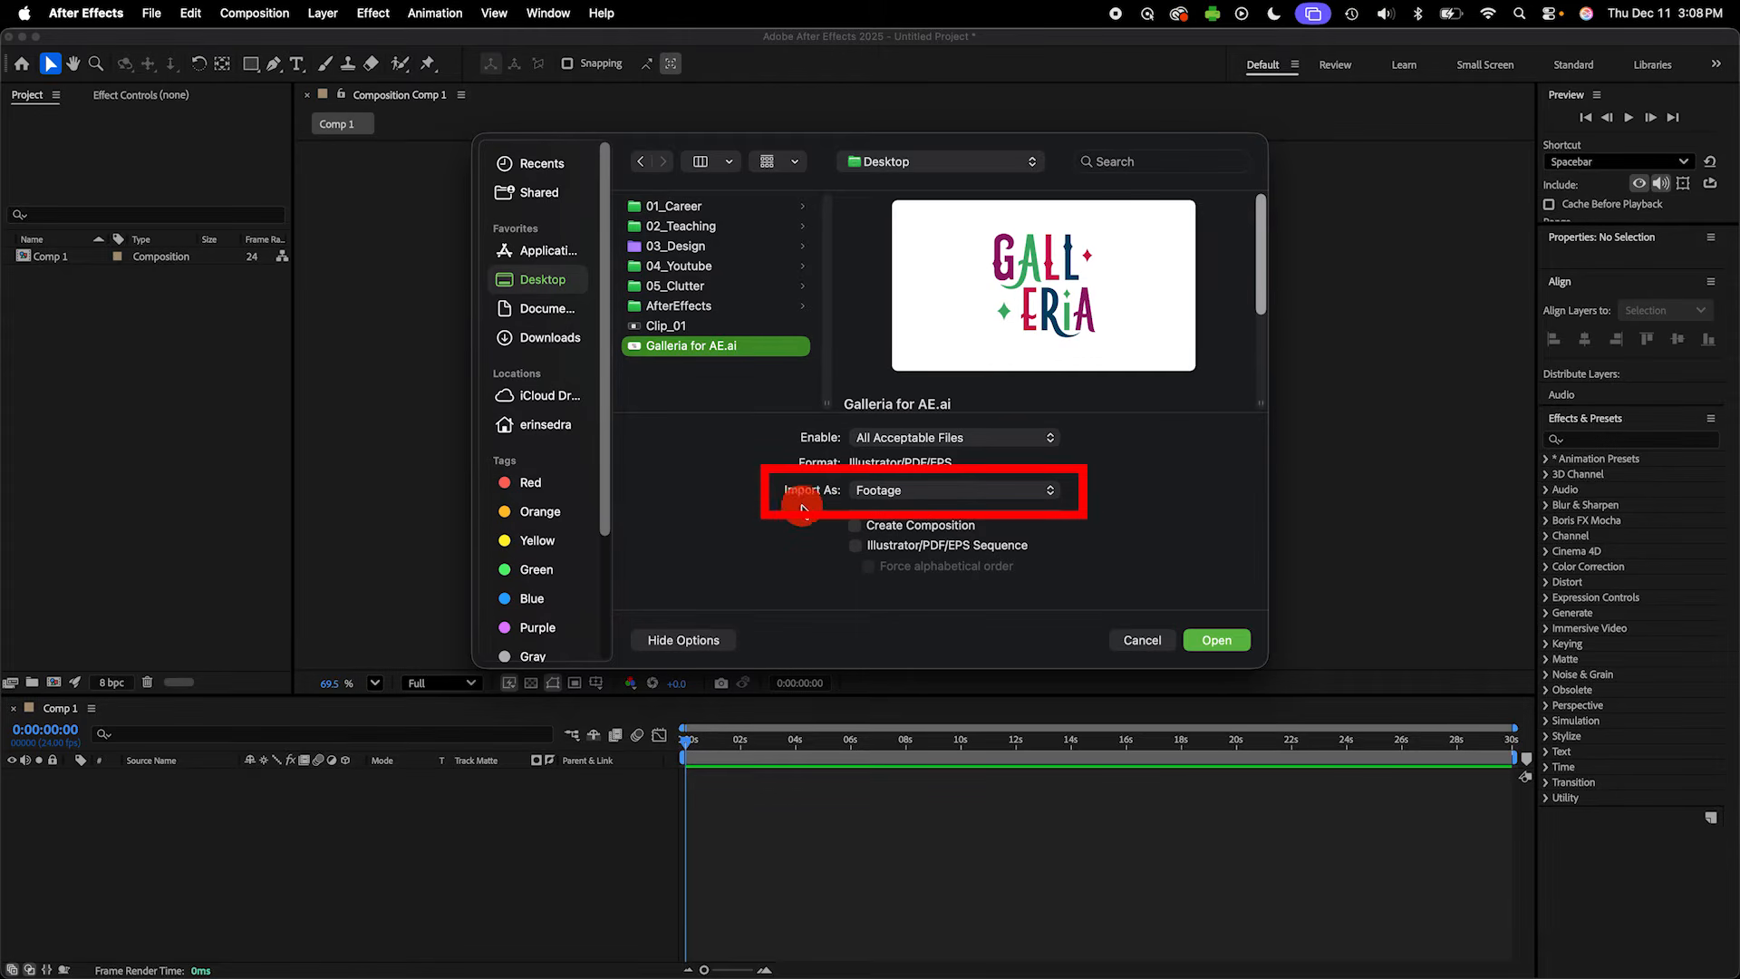
left_click(1049, 492)
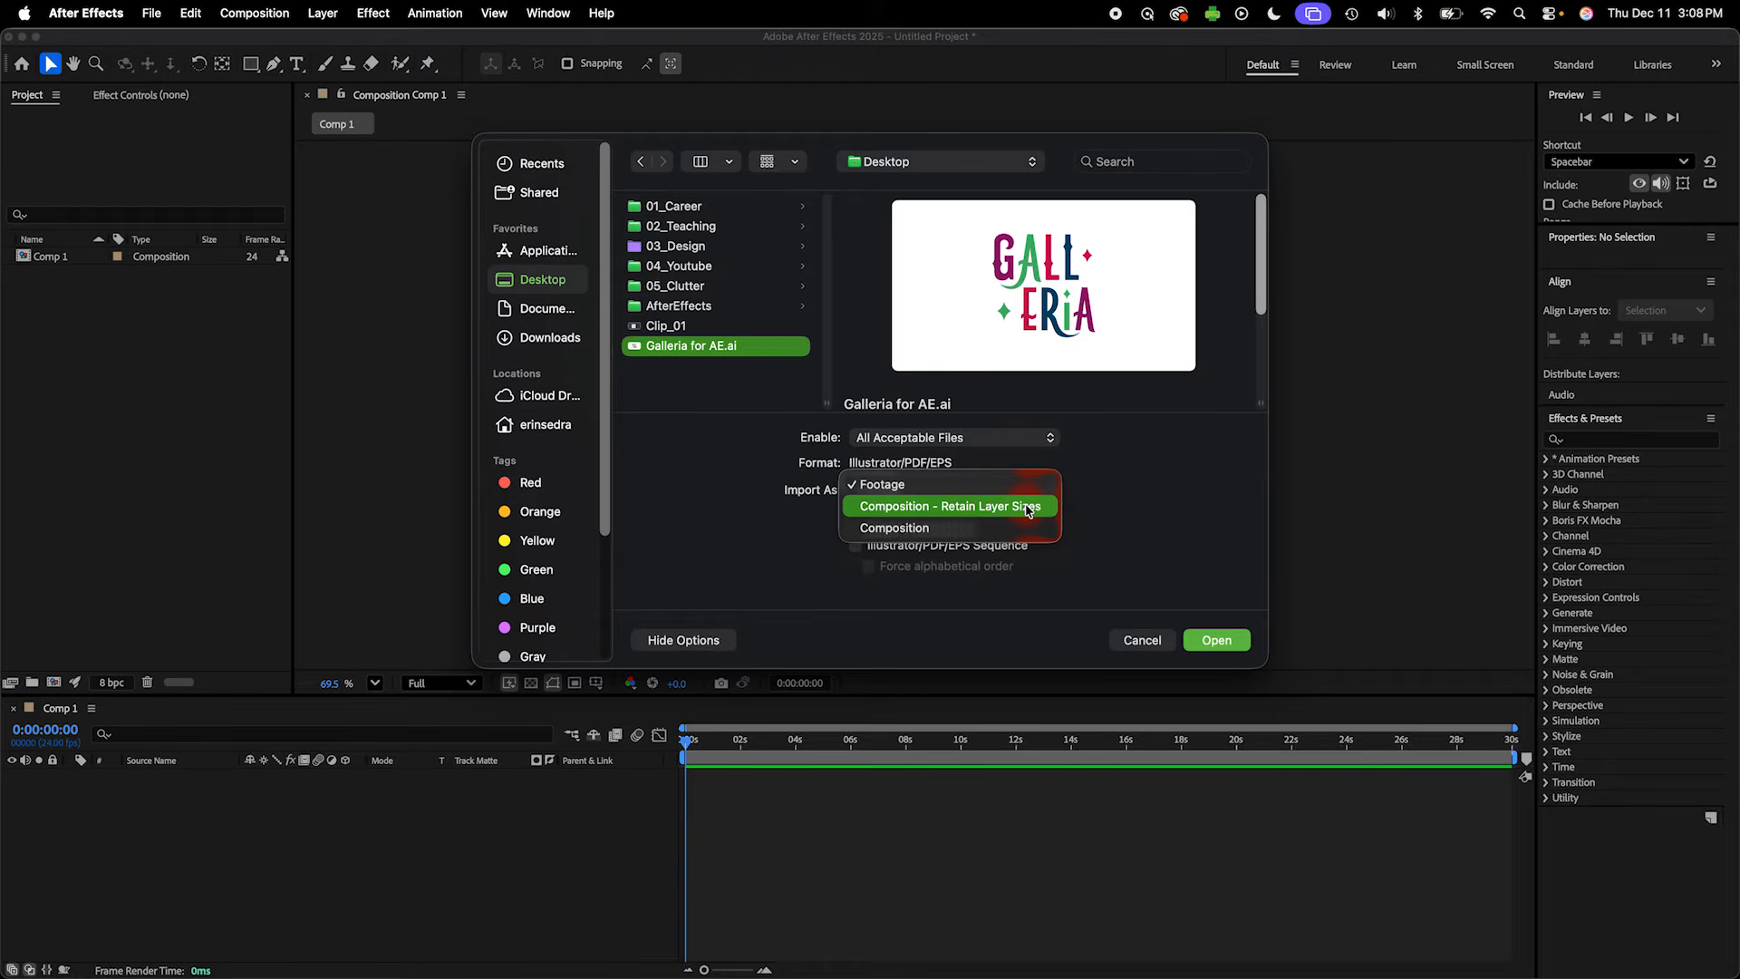
left_click(1029, 507)
left_click(1216, 640)
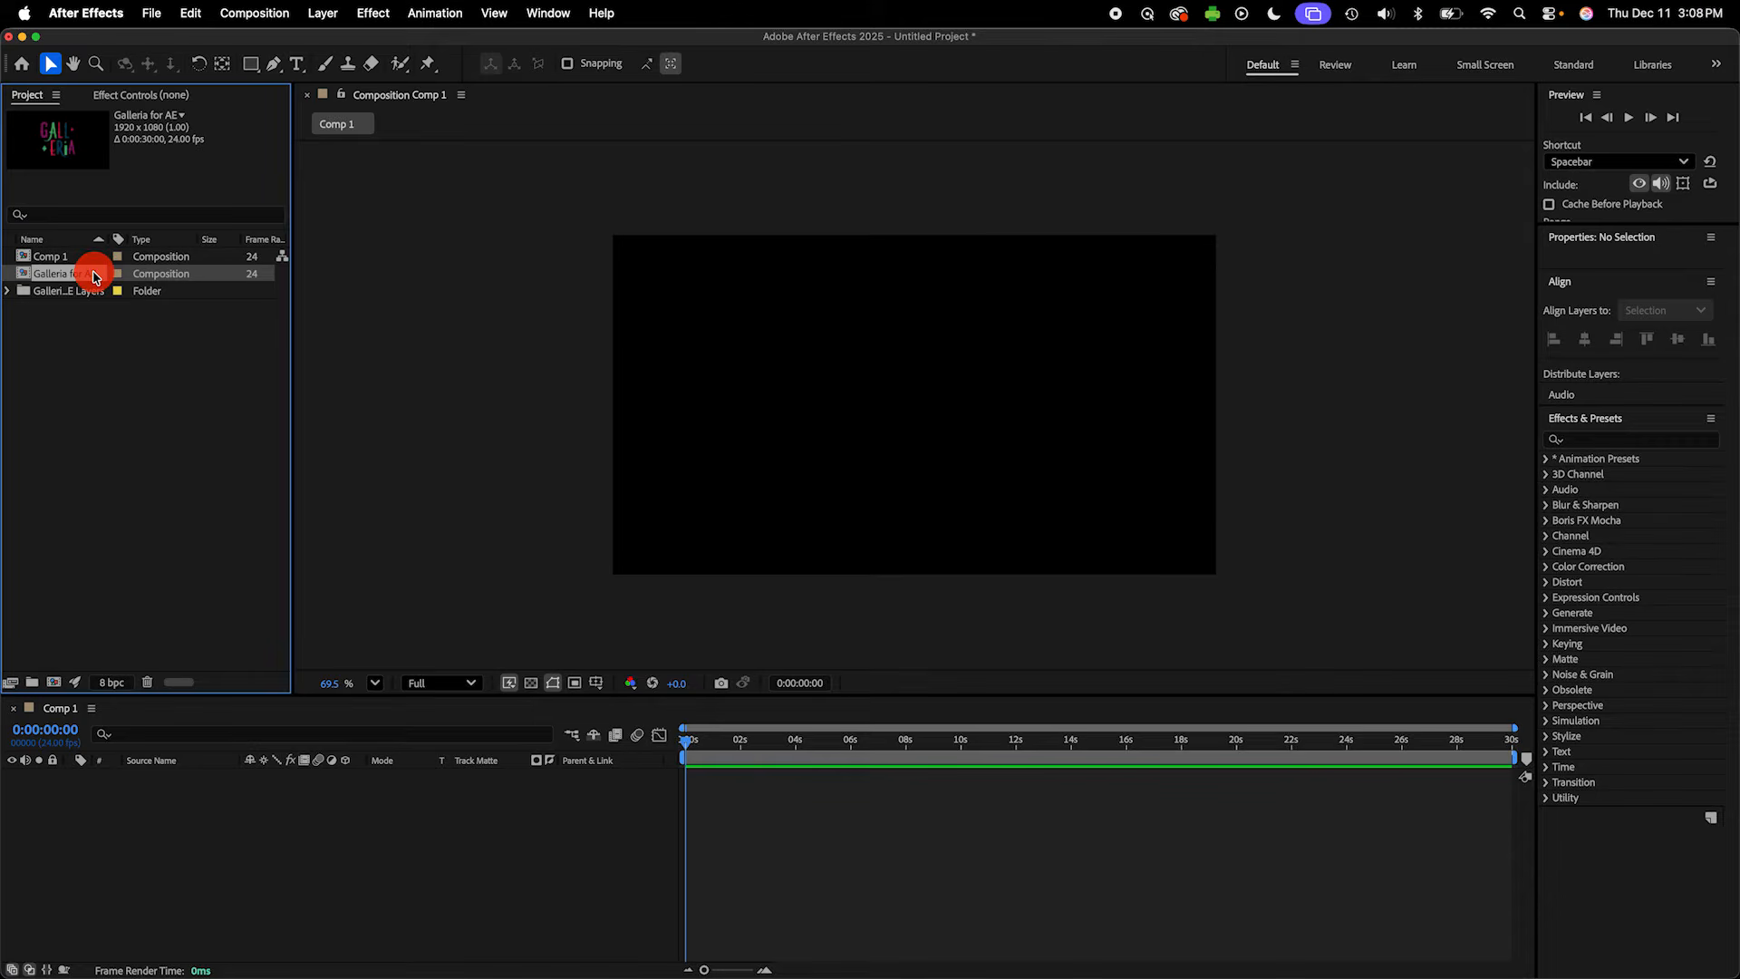
Step: Add the Galleria for AE composition to the Comp 1 timeline and open it to show its individual layers
left_click_drag(97, 276, 263, 788)
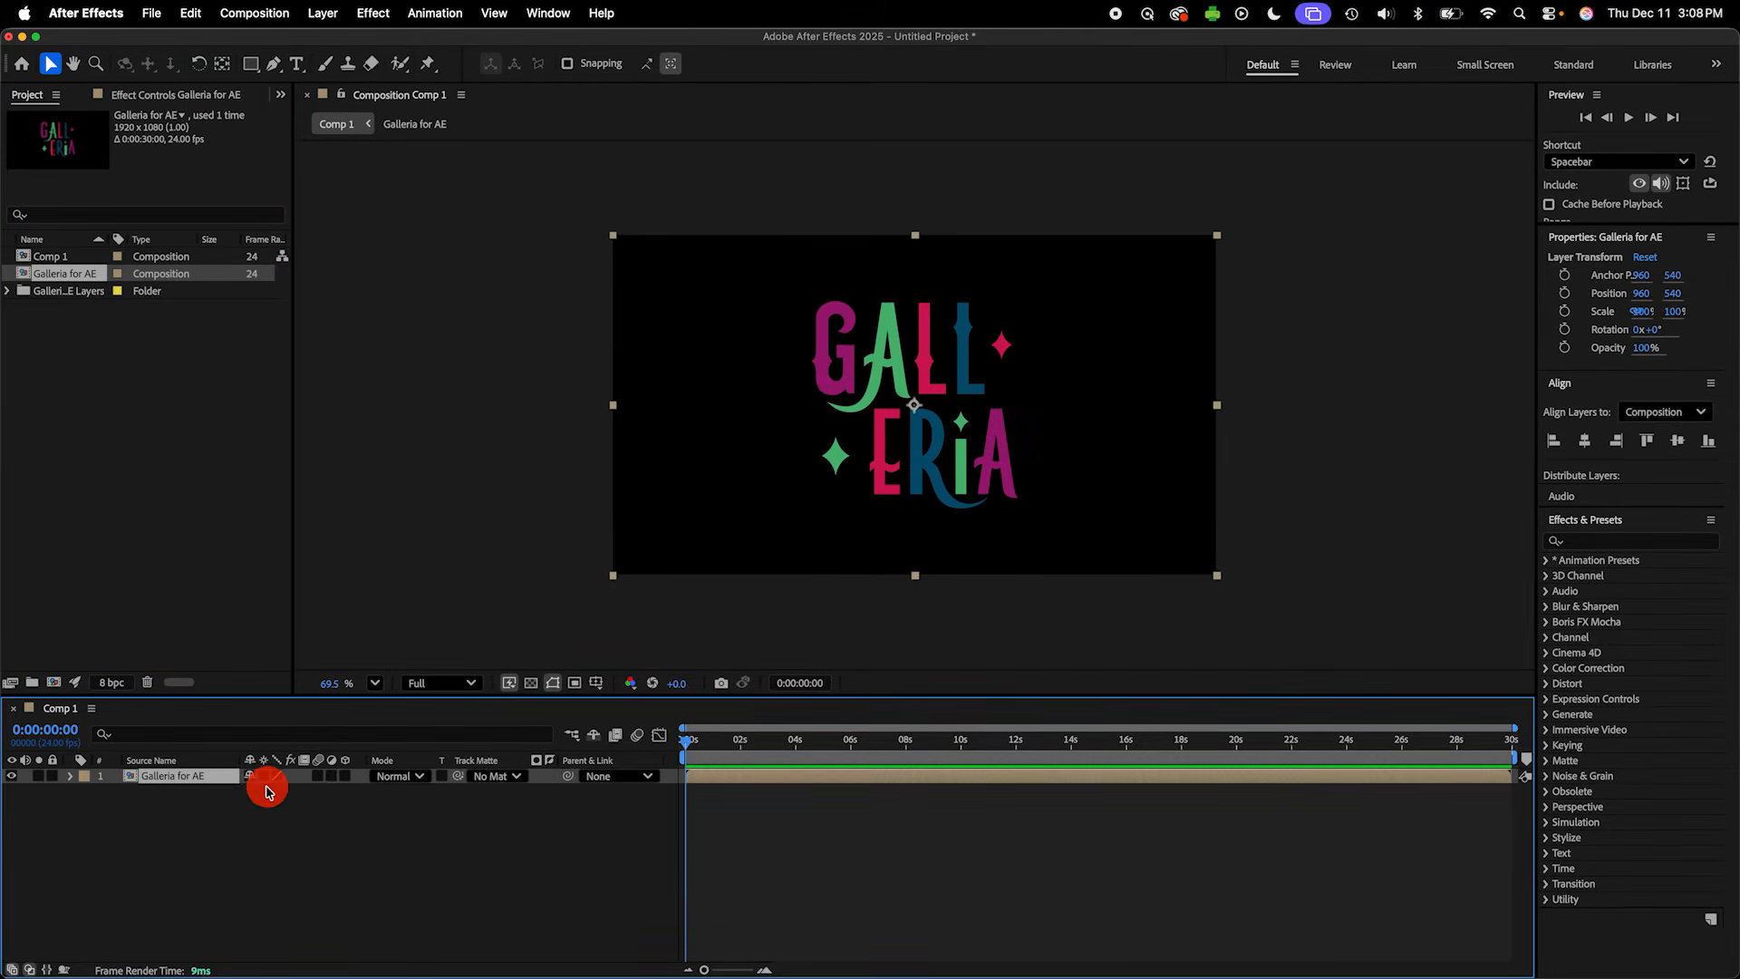
double_click(188, 780)
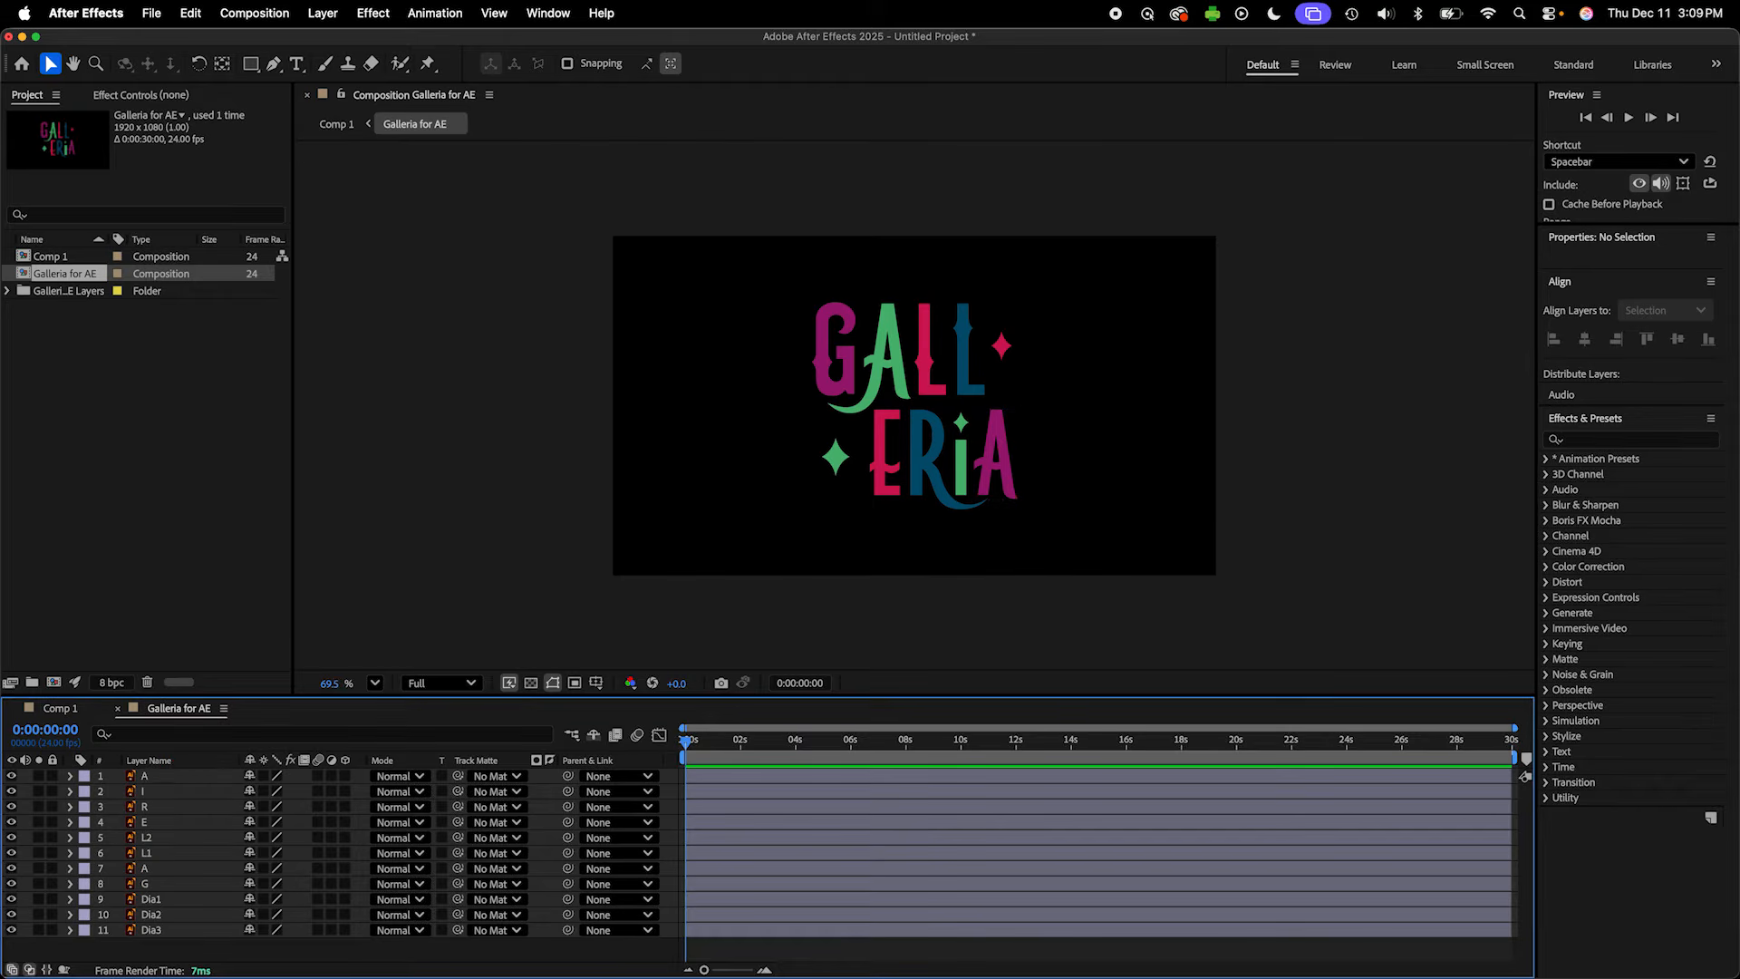
Step: Switch to Illustrator and change the fill of the letter G to white (ffffff)
left_click(1288, 972)
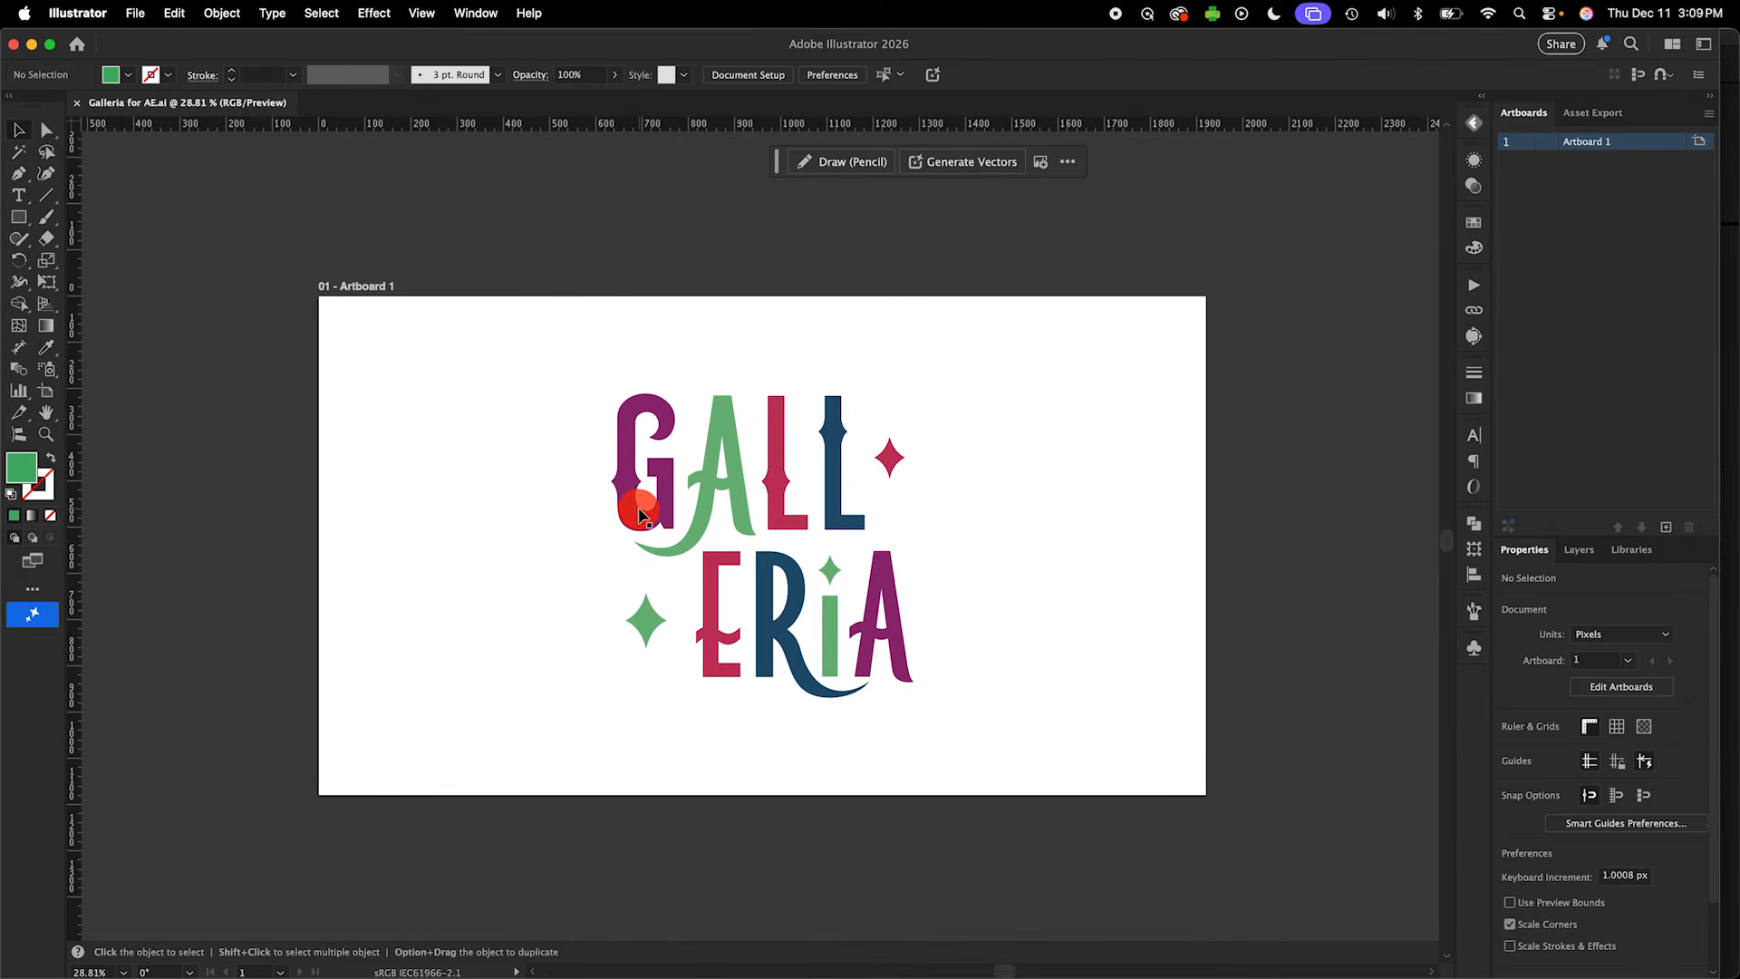
left_click(633, 501)
double_click(21, 467)
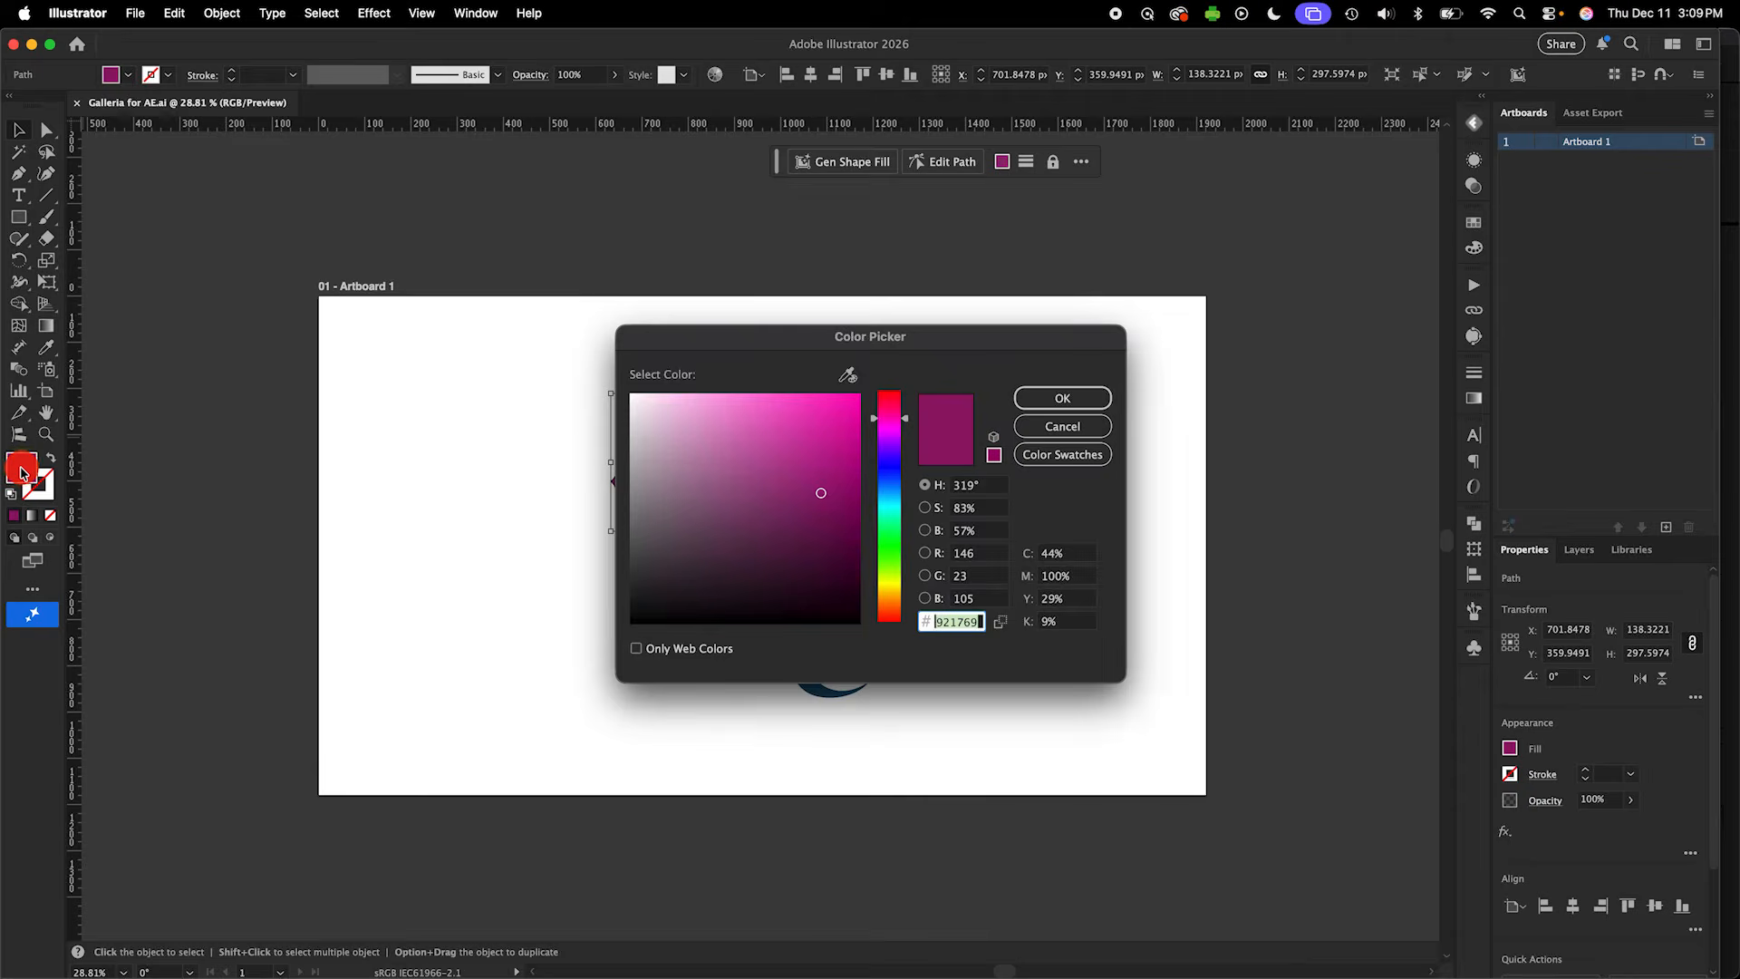
left_click_drag(631, 447, 595, 377)
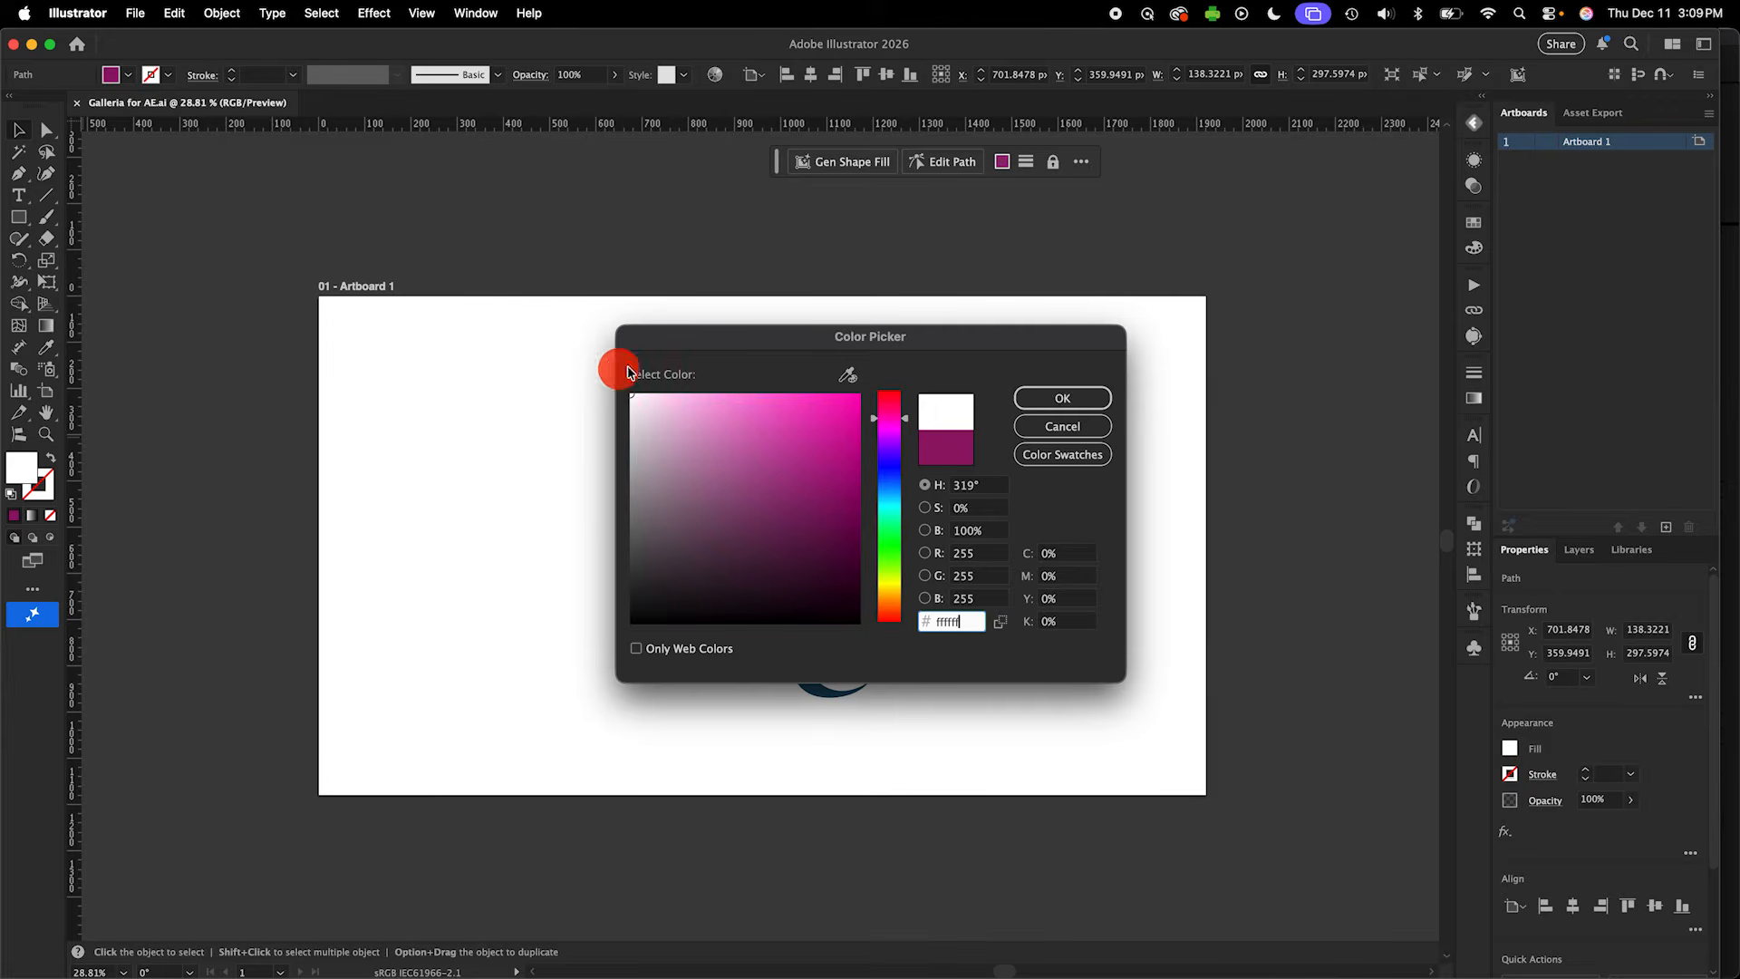
left_click(1081, 400)
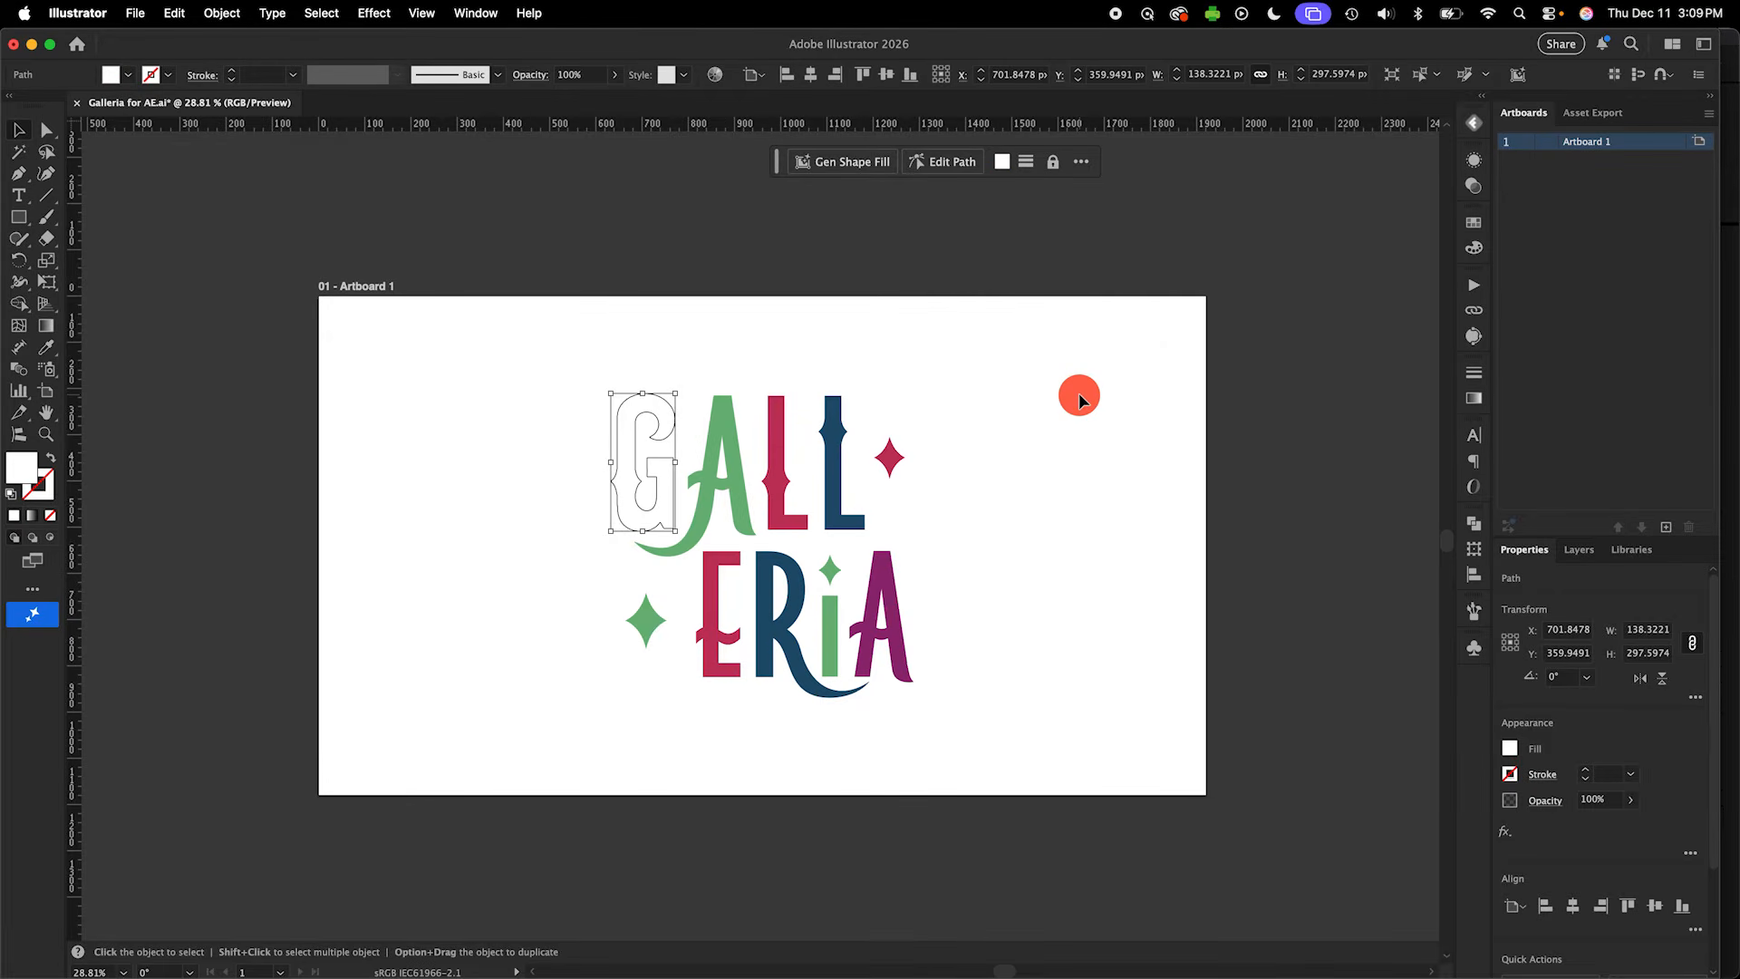
Step: Save the Illustrator document with the recolored G and switch back to After Effects
key("a")
key("v")
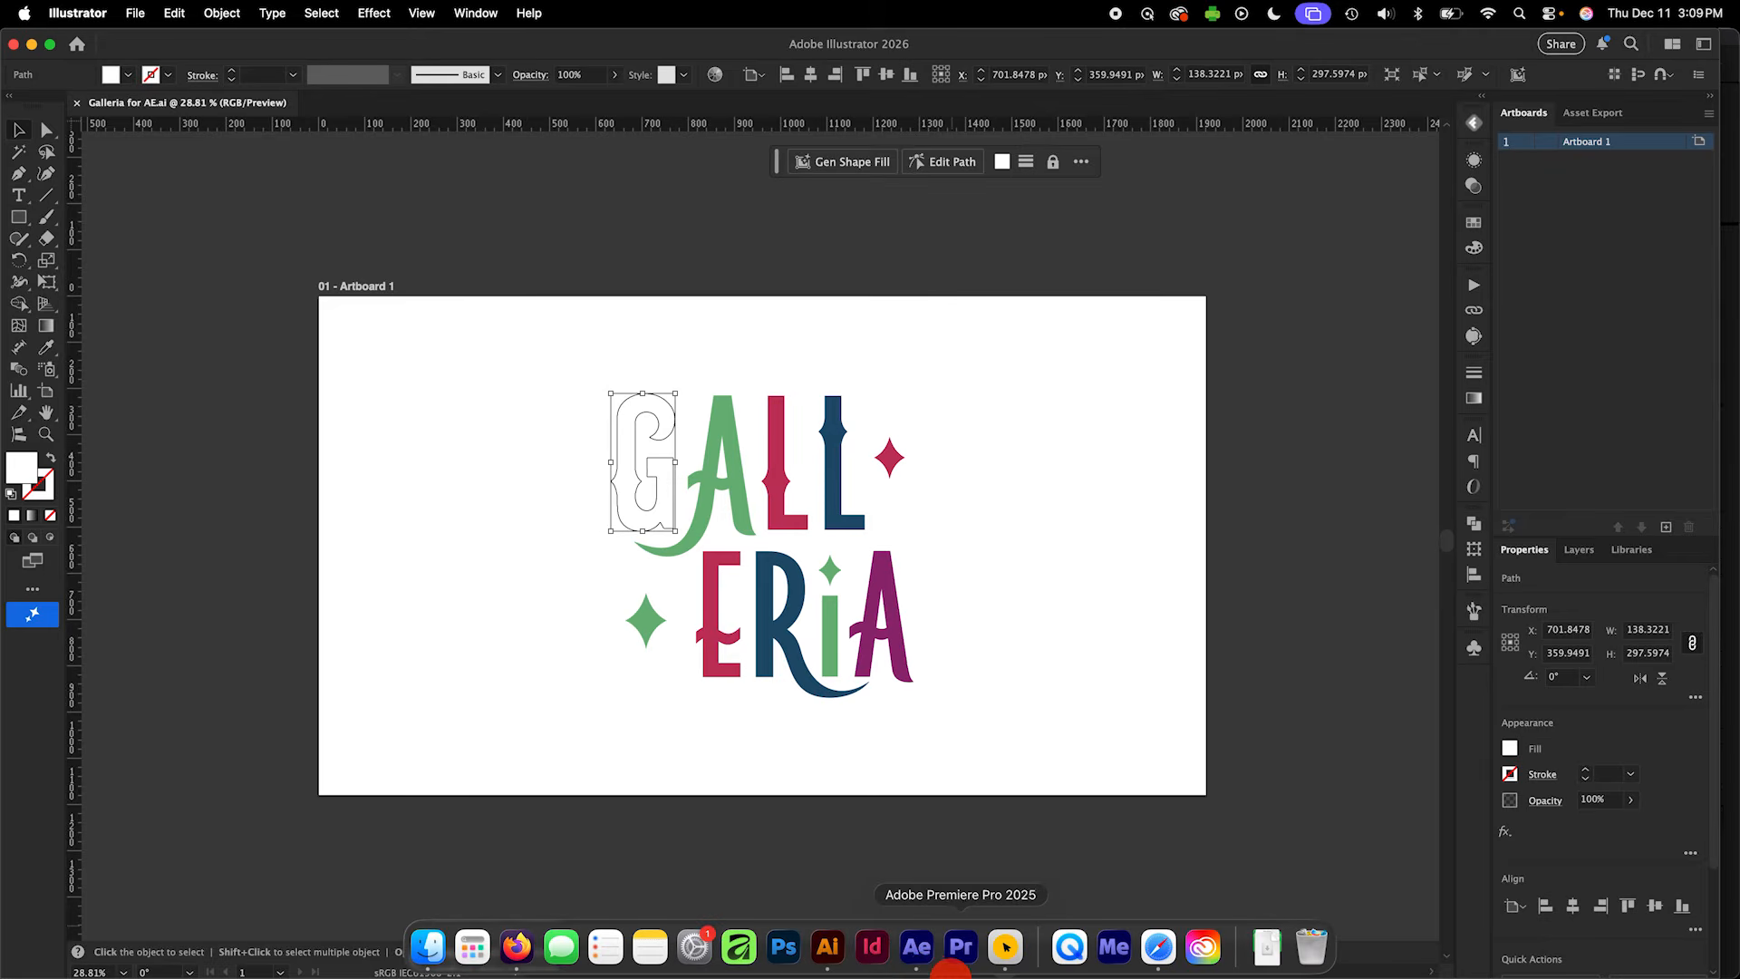
left_click(918, 966)
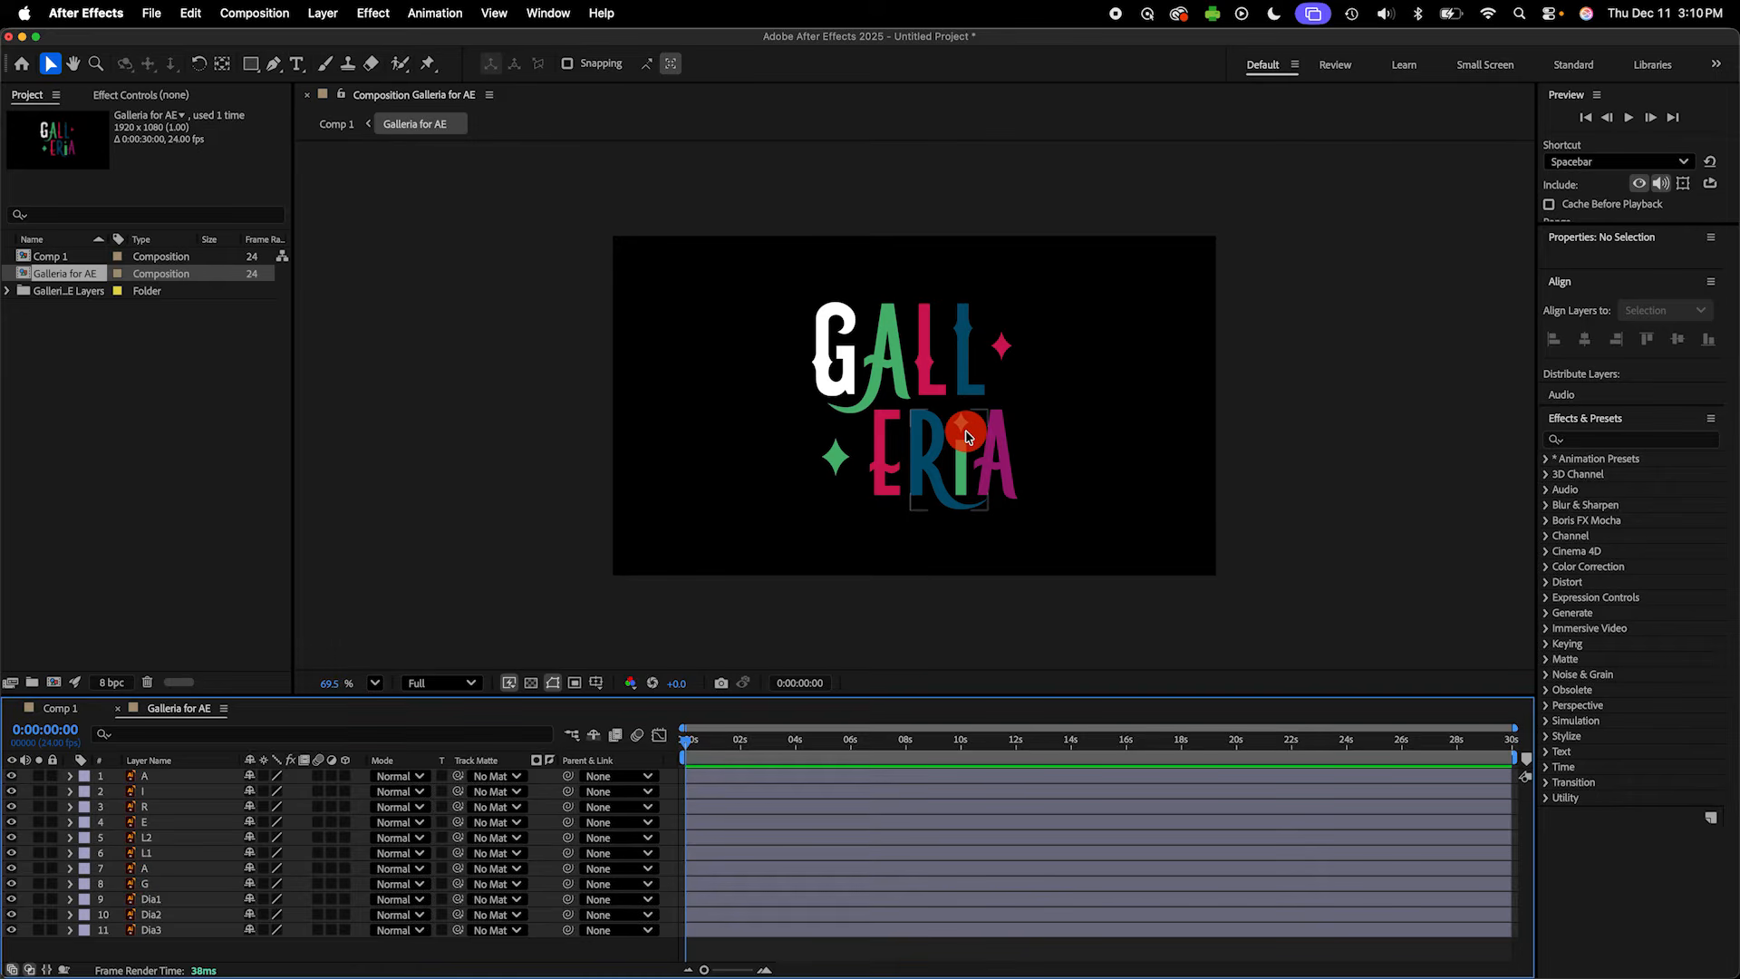
Step: Select all 11 layers of the Galleria for AE composition and create shapes from the vector layers
left_click(220, 777)
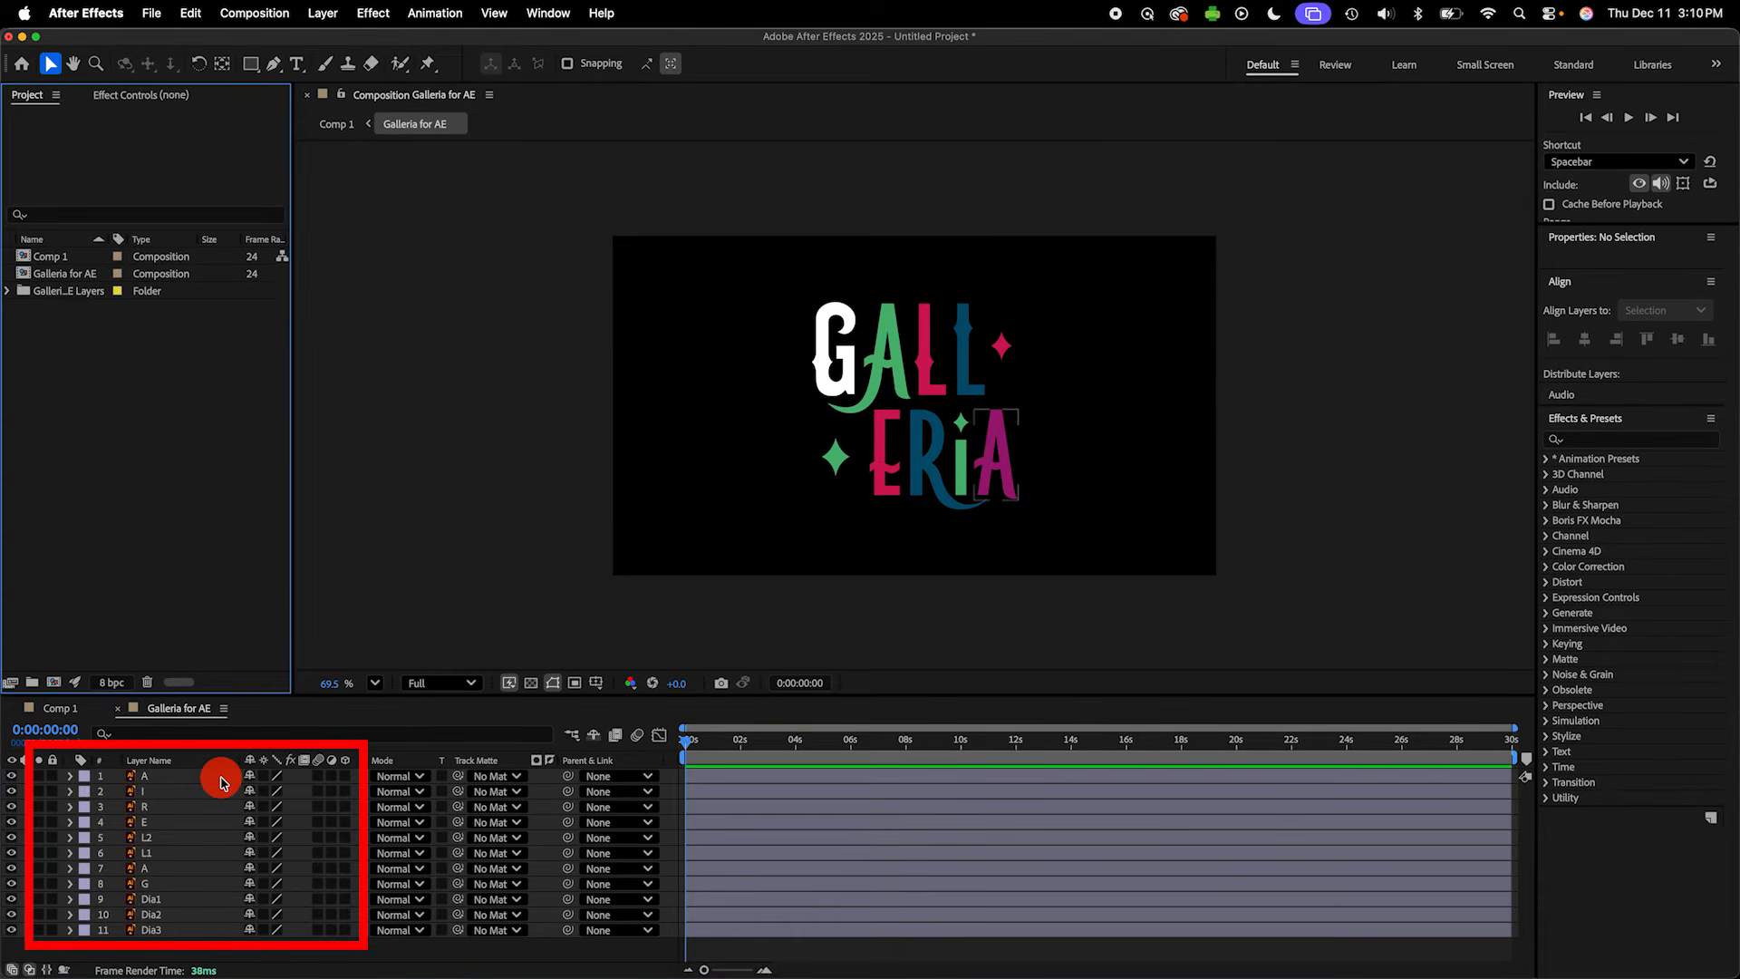
left_click(222, 777)
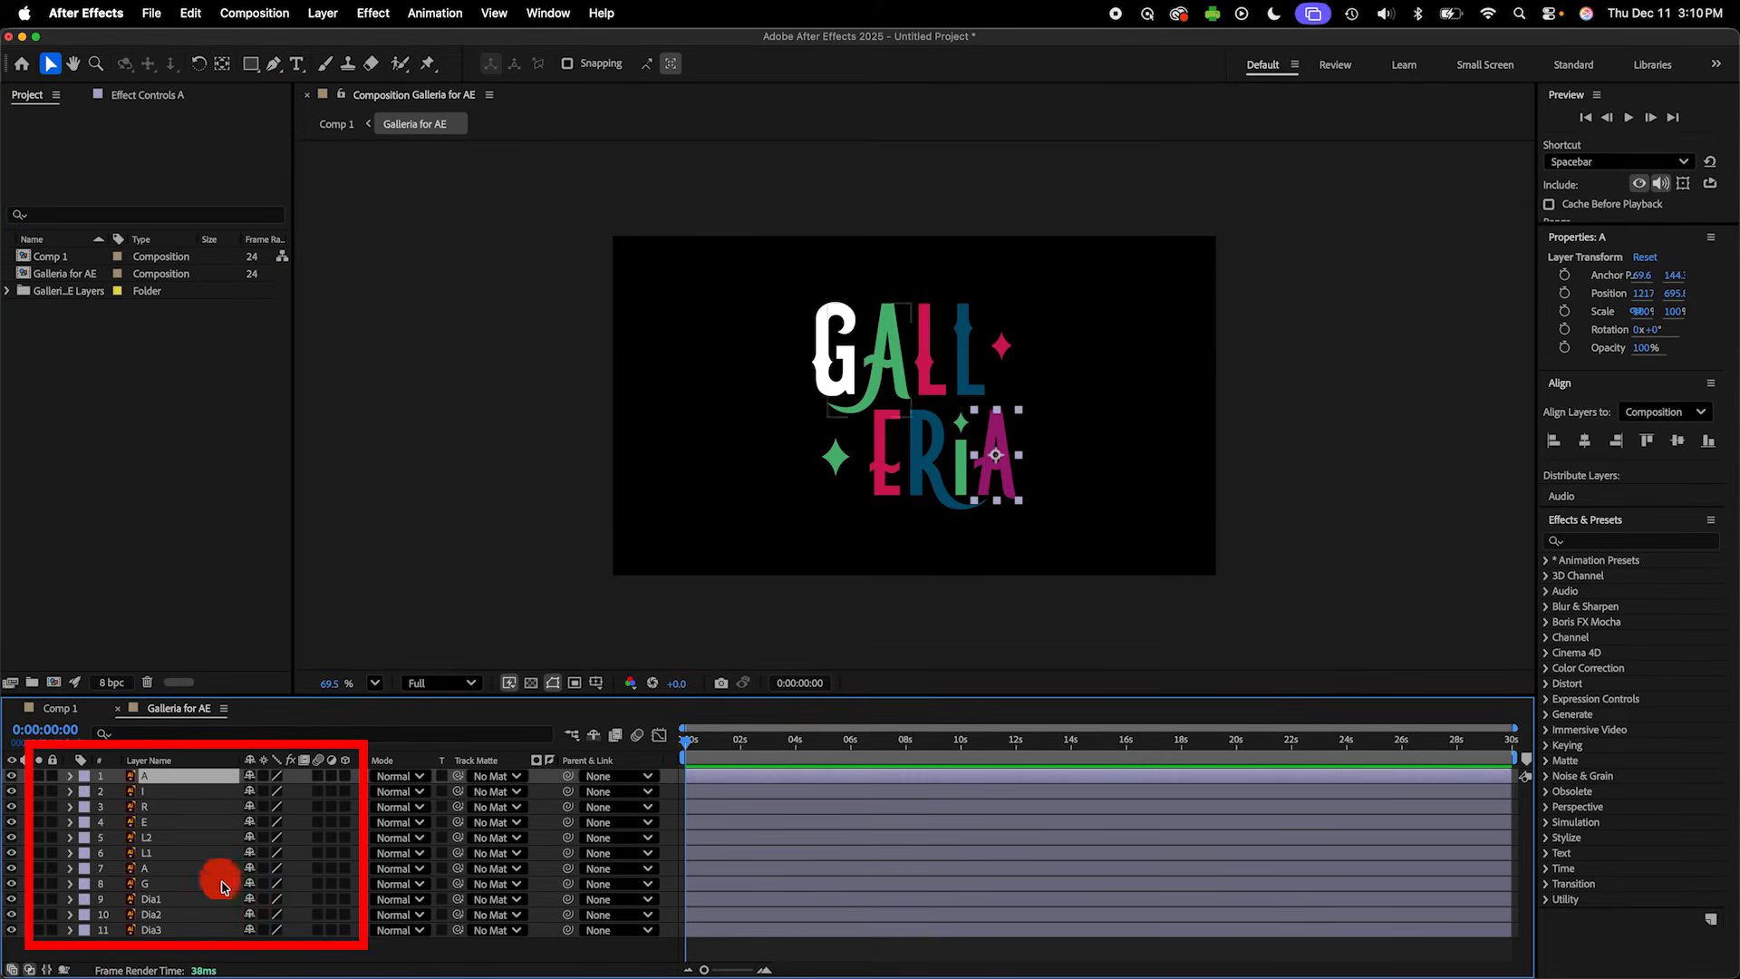
left_click(222, 934, "shift")
right_click(214, 828)
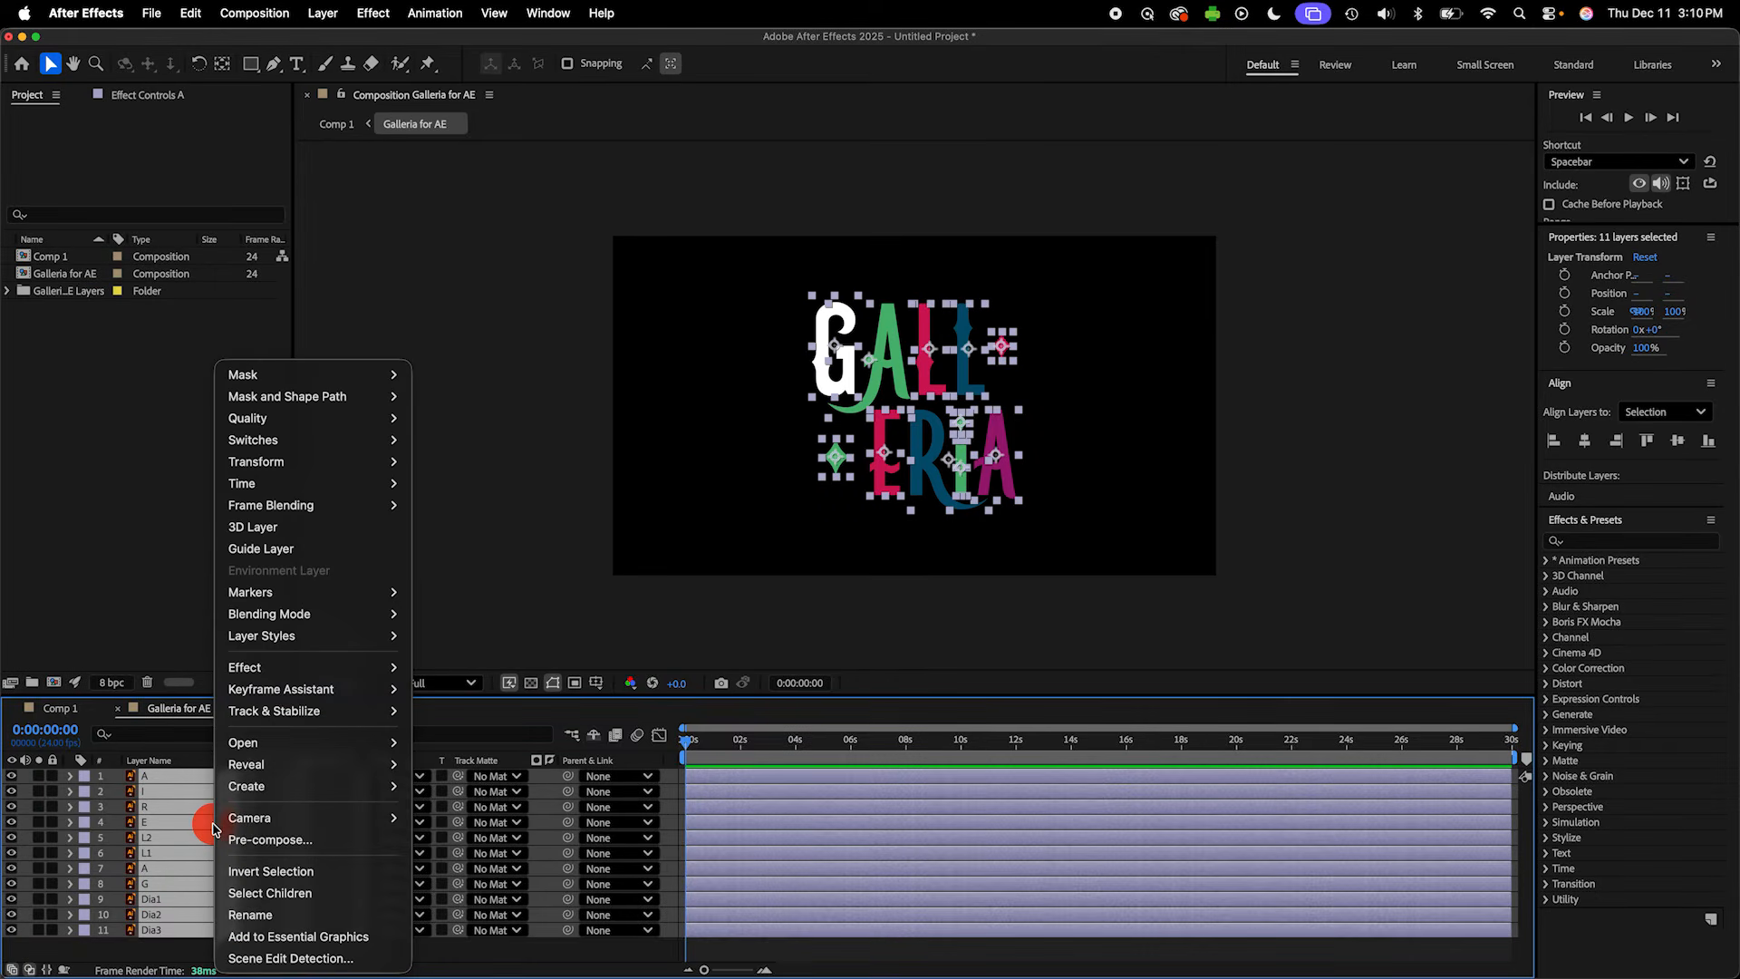
mouse_move(276, 786)
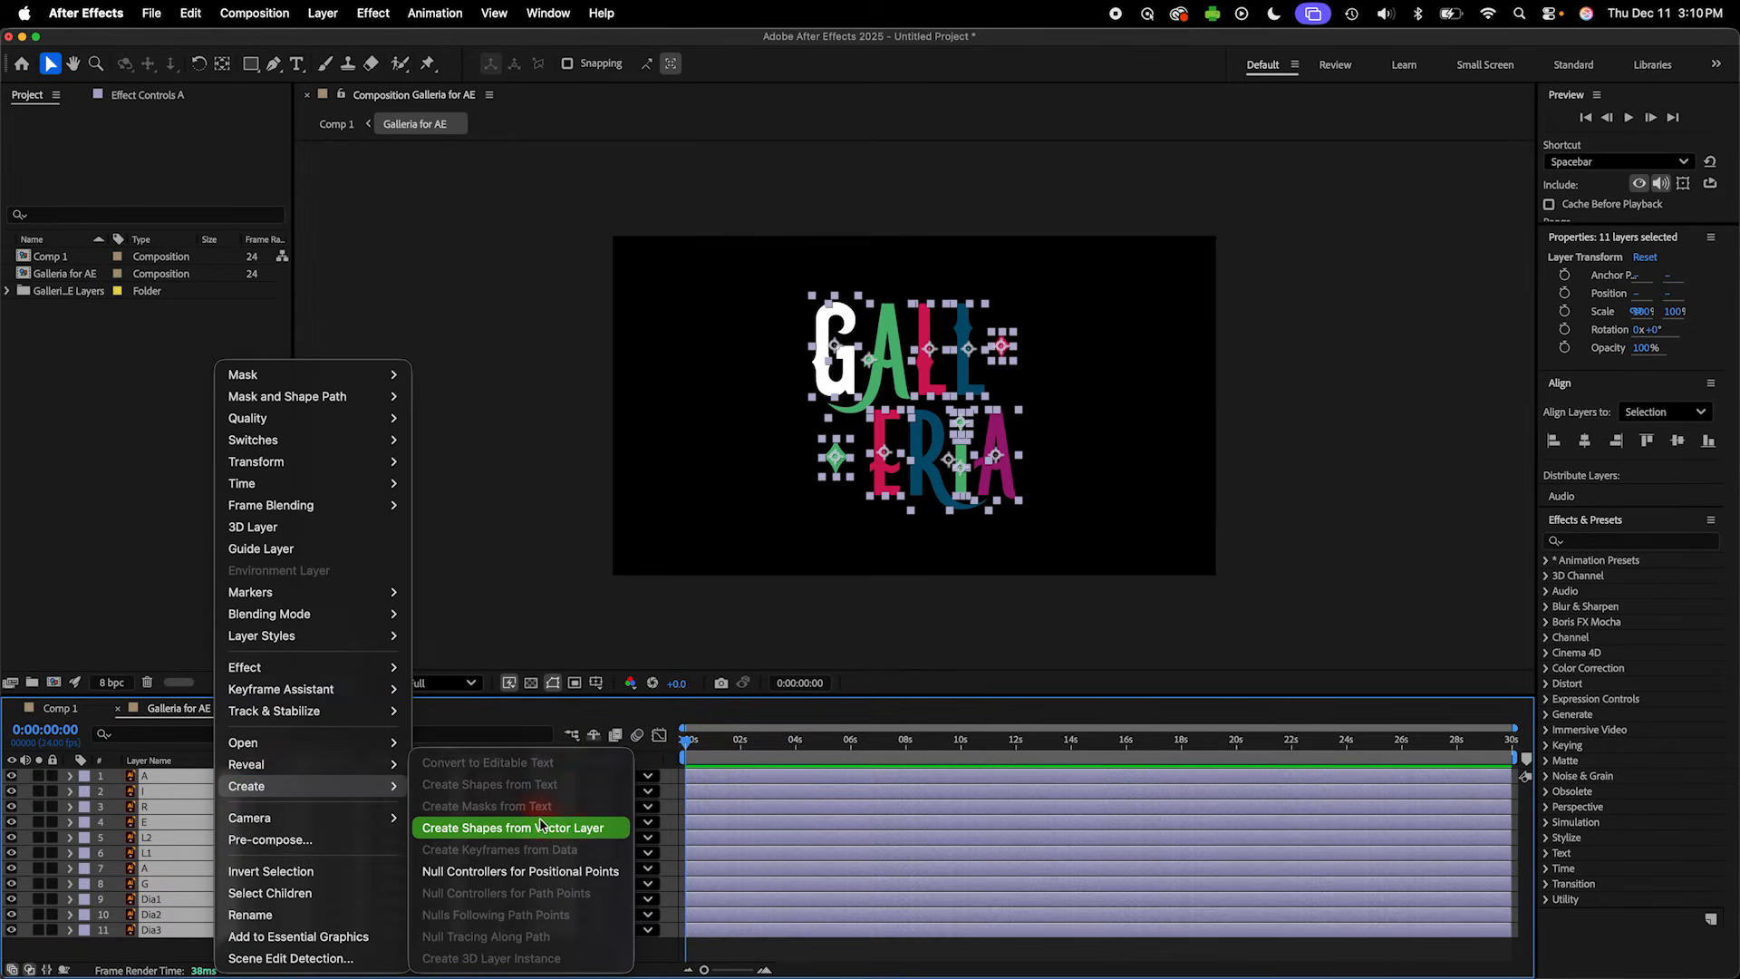
left_click(569, 827)
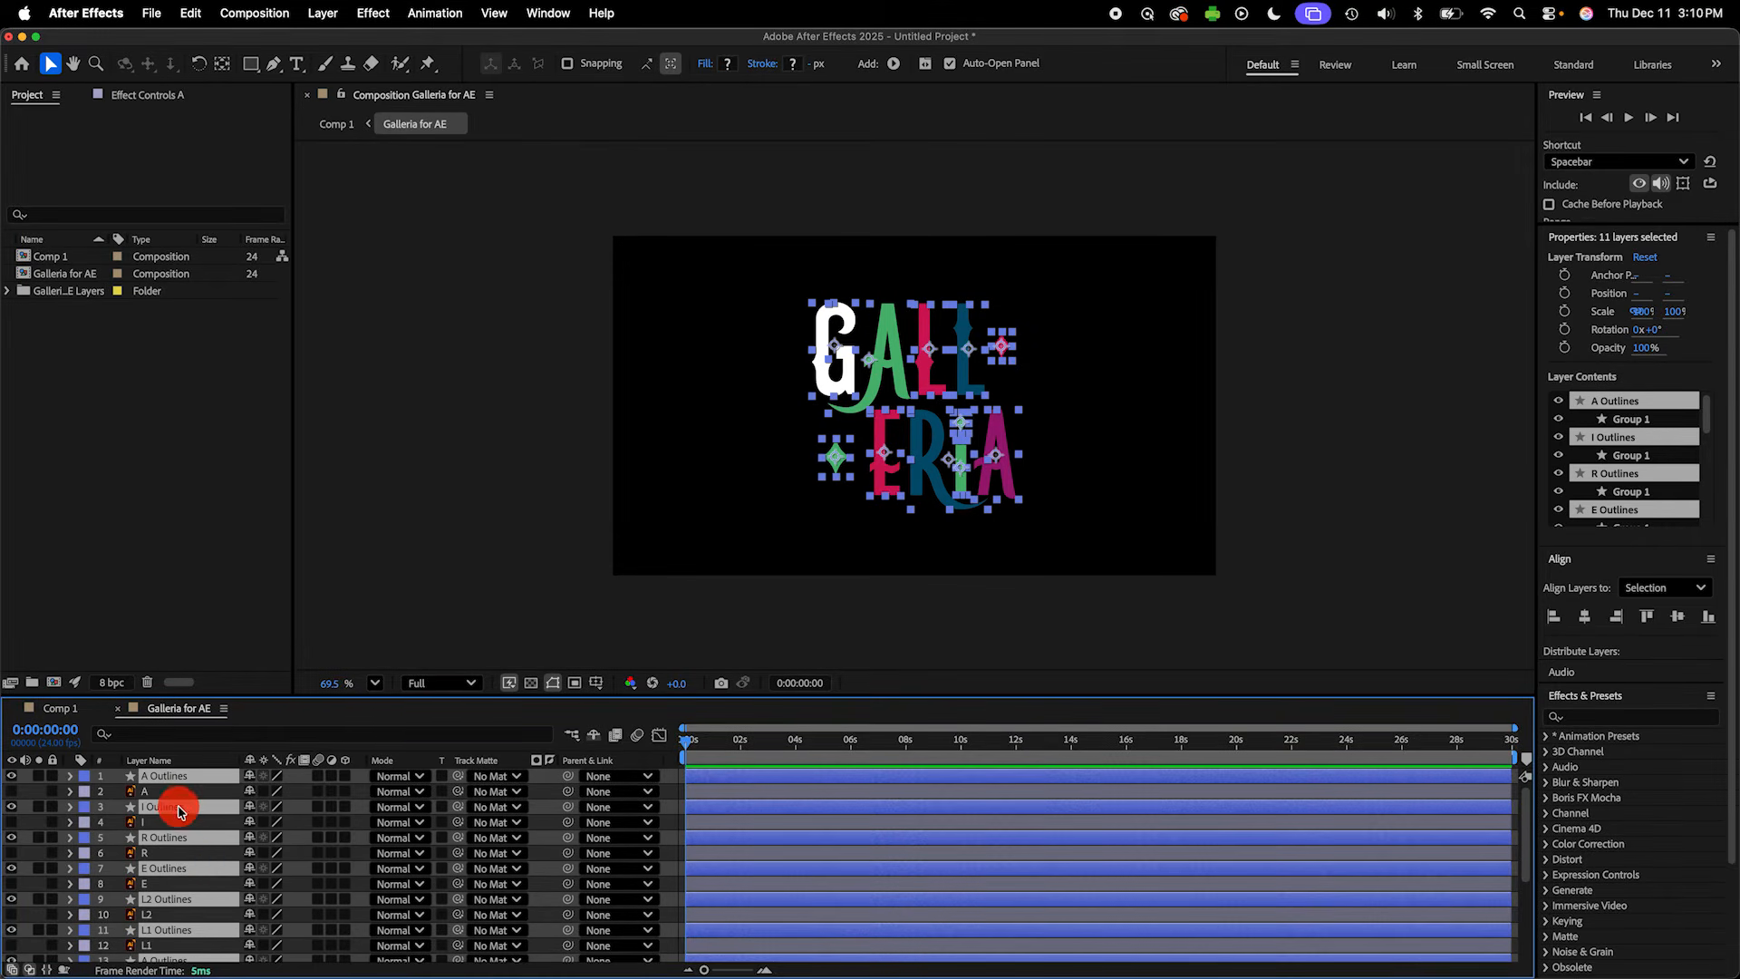
Step: Move the selected Outlines shape layers together above the original Illustrator layers in the layer stack
mouse_move(179, 807)
left_mouse_down()
mouse_move(184, 778)
mouse_move(184, 795)
left_mouse_up()
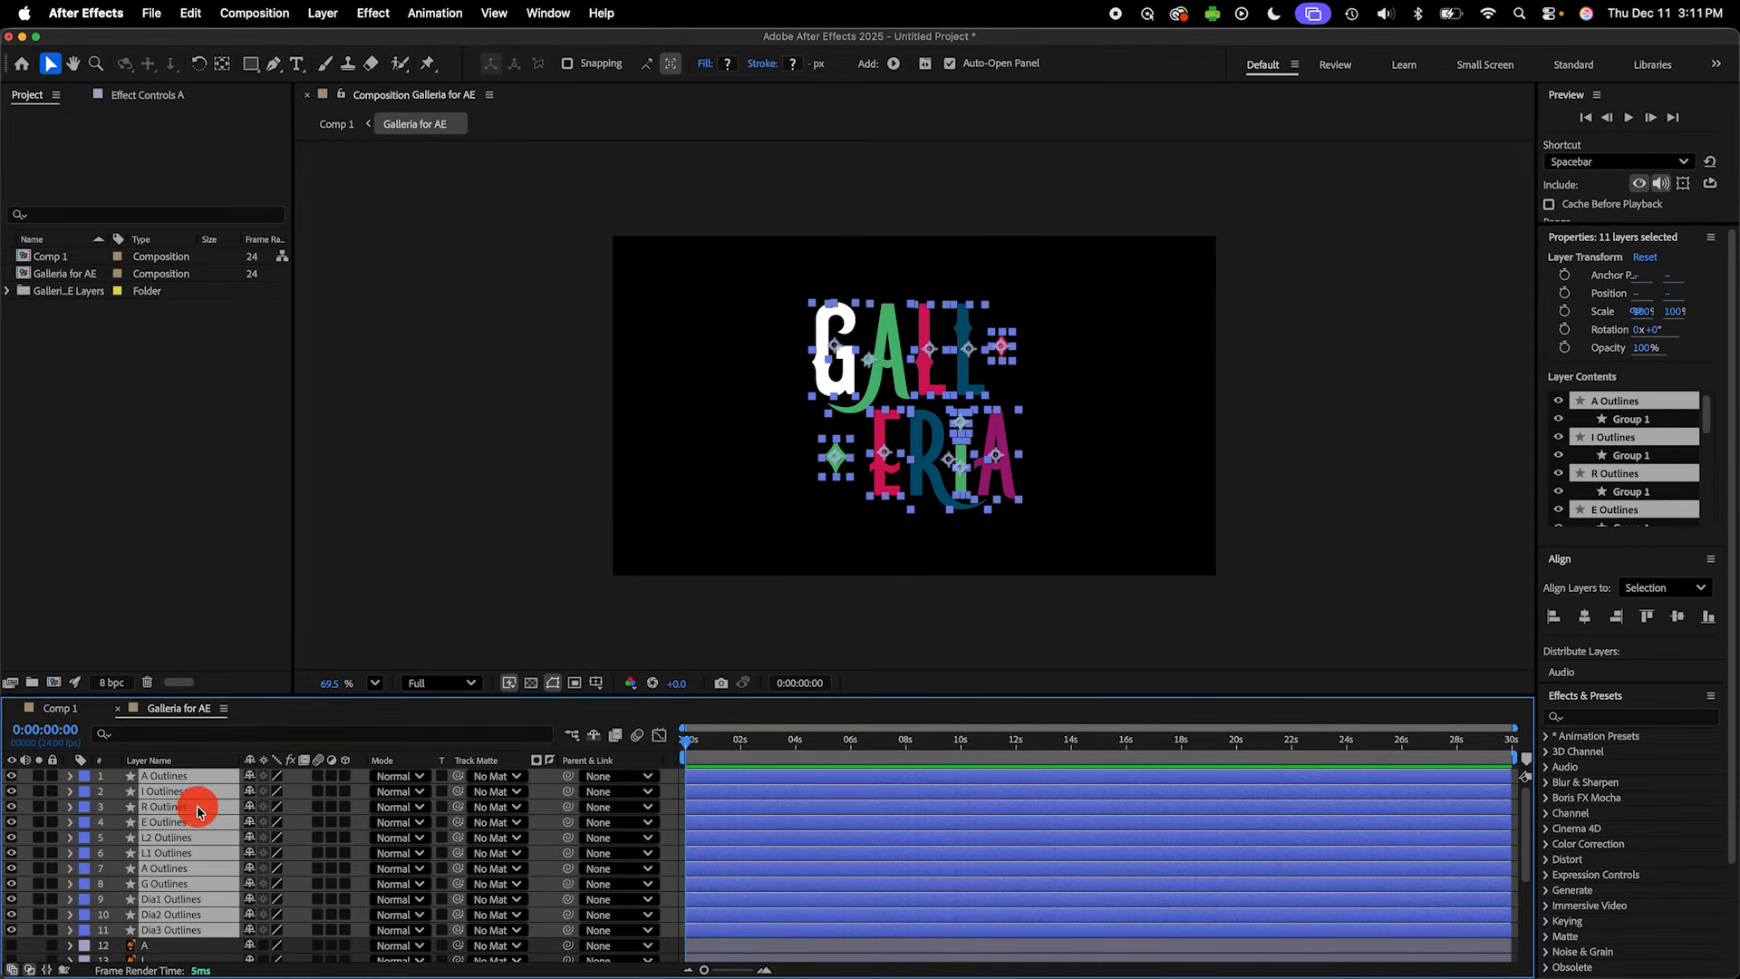
scroll(199, 814, "down", 1)
scroll(198, 815, "down", 3)
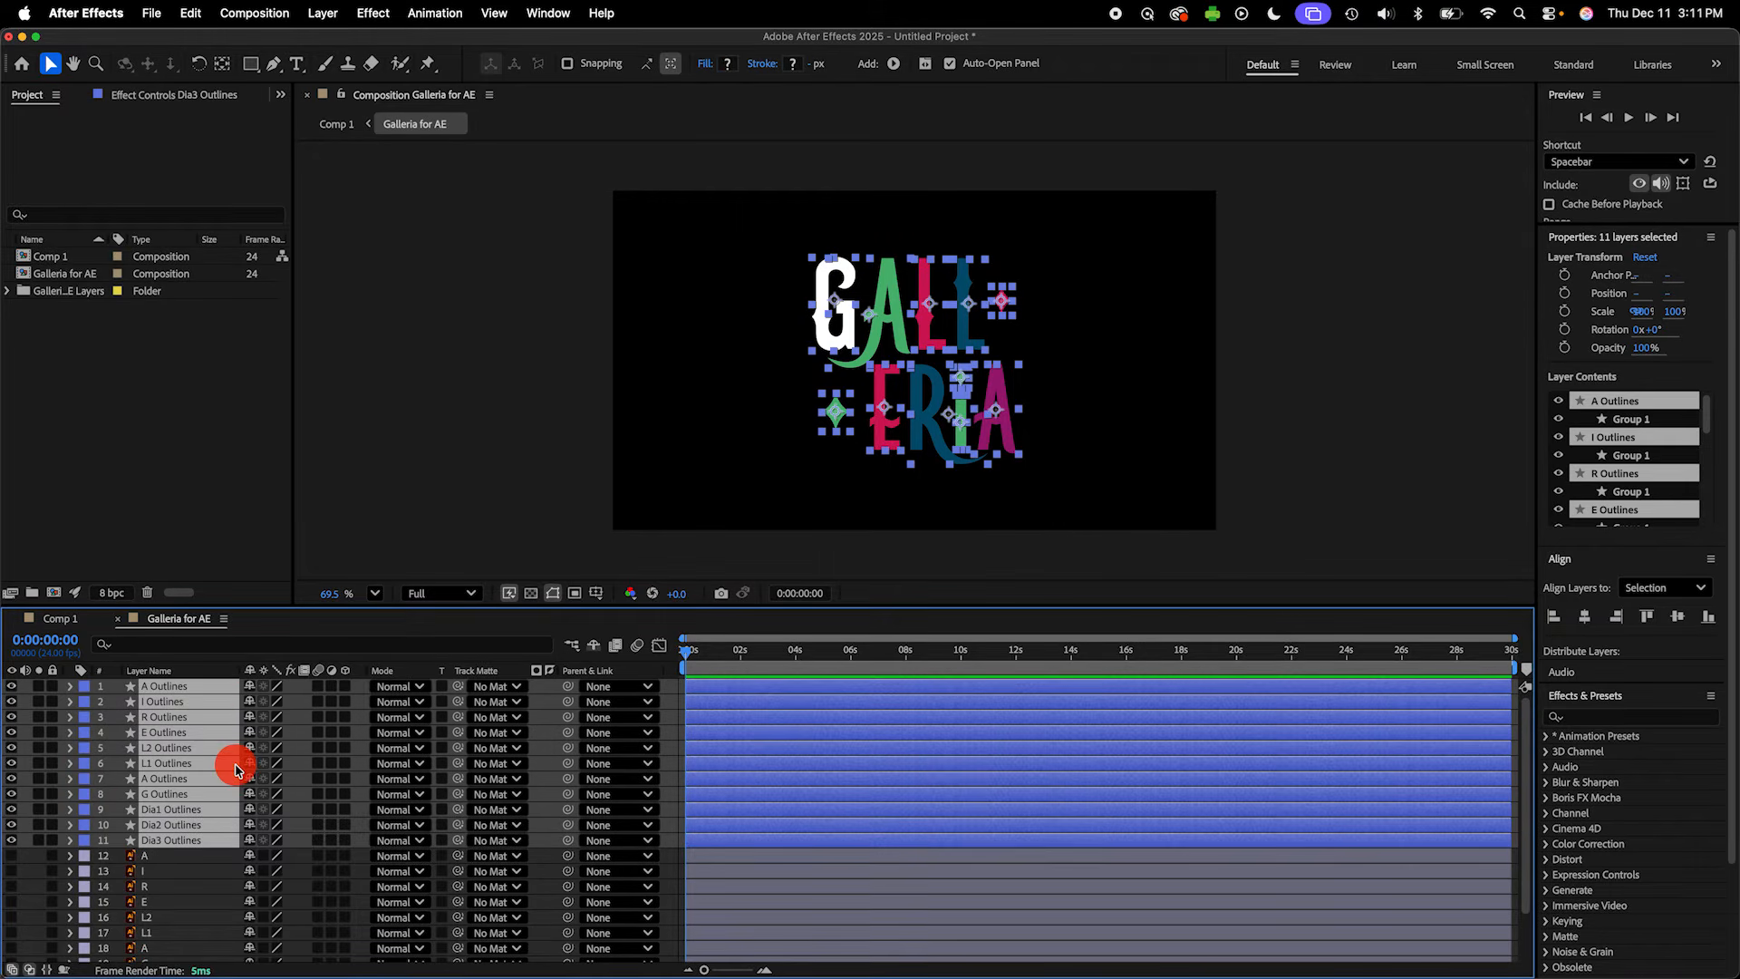
scroll(156, 925, "down", 2)
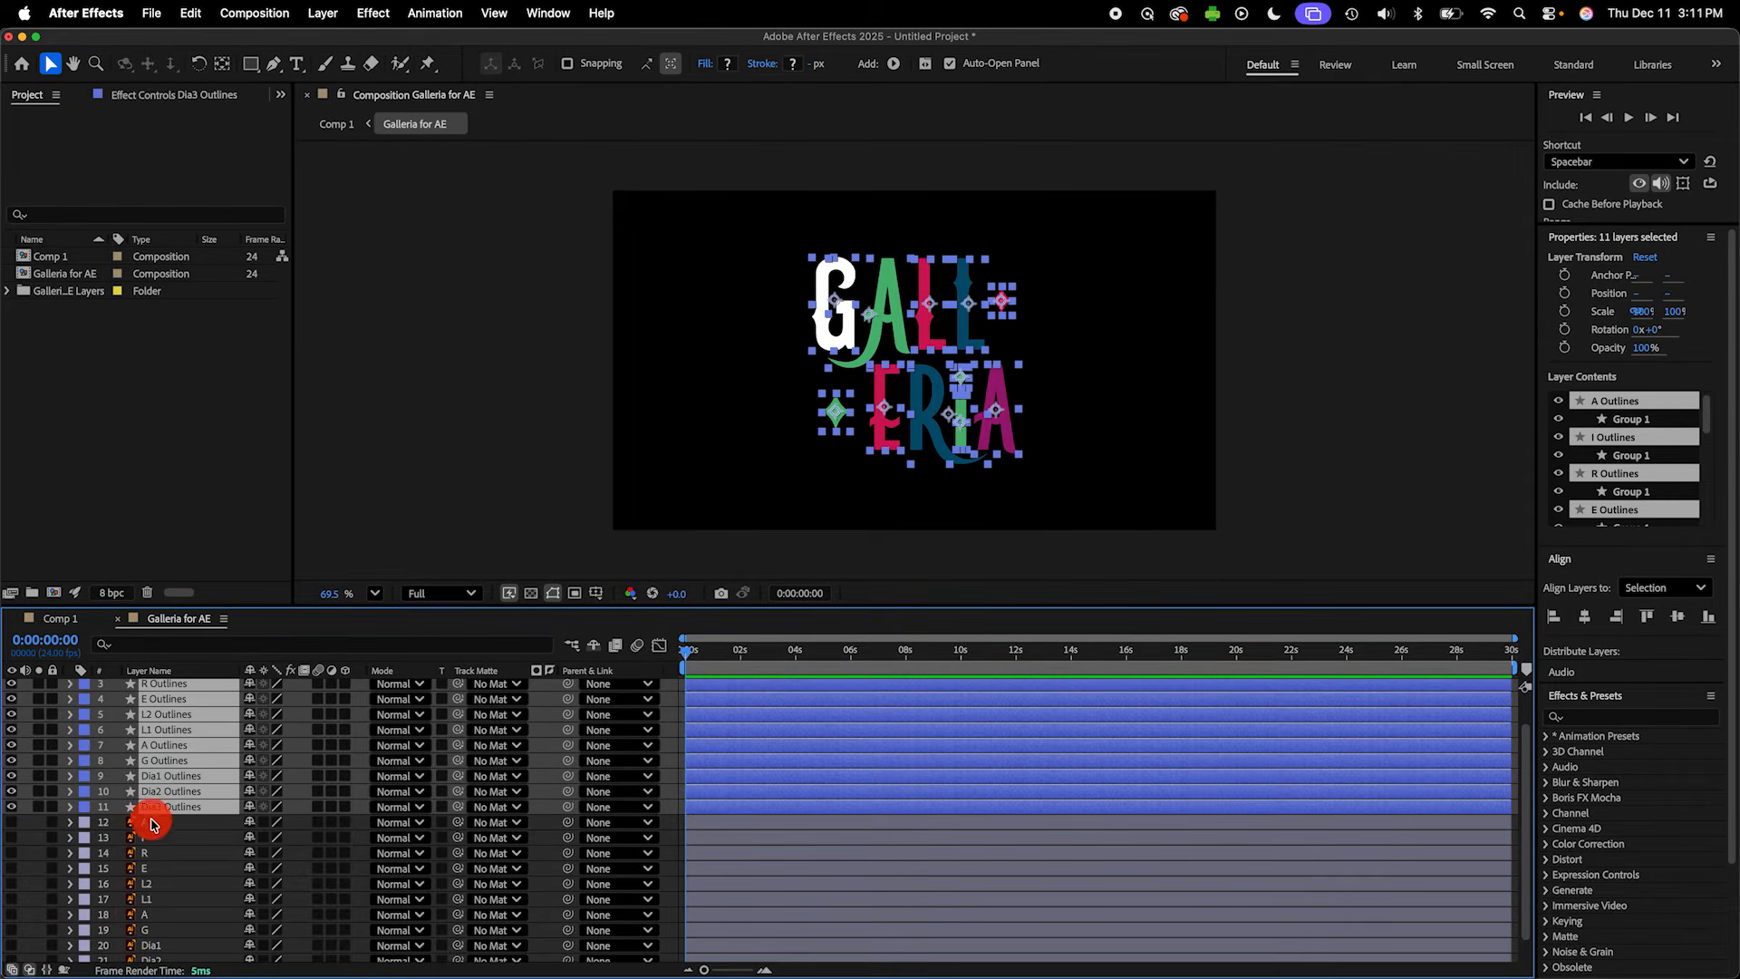
scroll(177, 856, "up", 1)
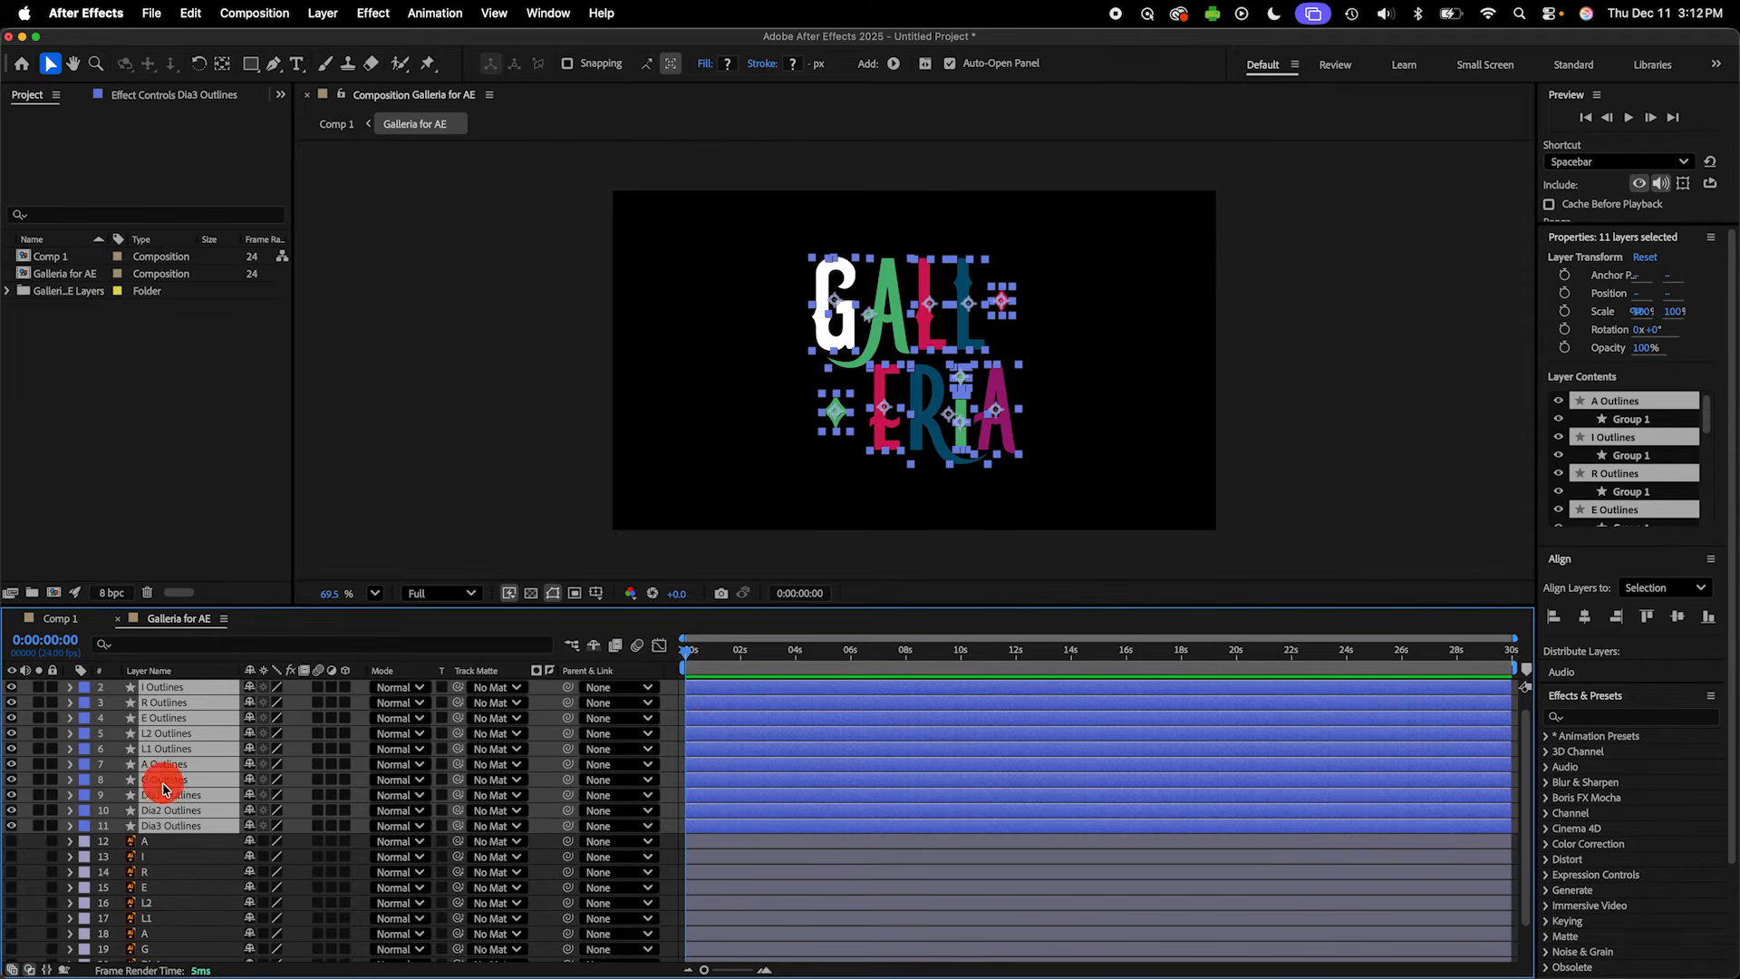
Step: Delete the original Illustrator layers, from A through Dia3, below the Outlines layers
left_click(181, 841)
scroll(184, 847, "down", 1)
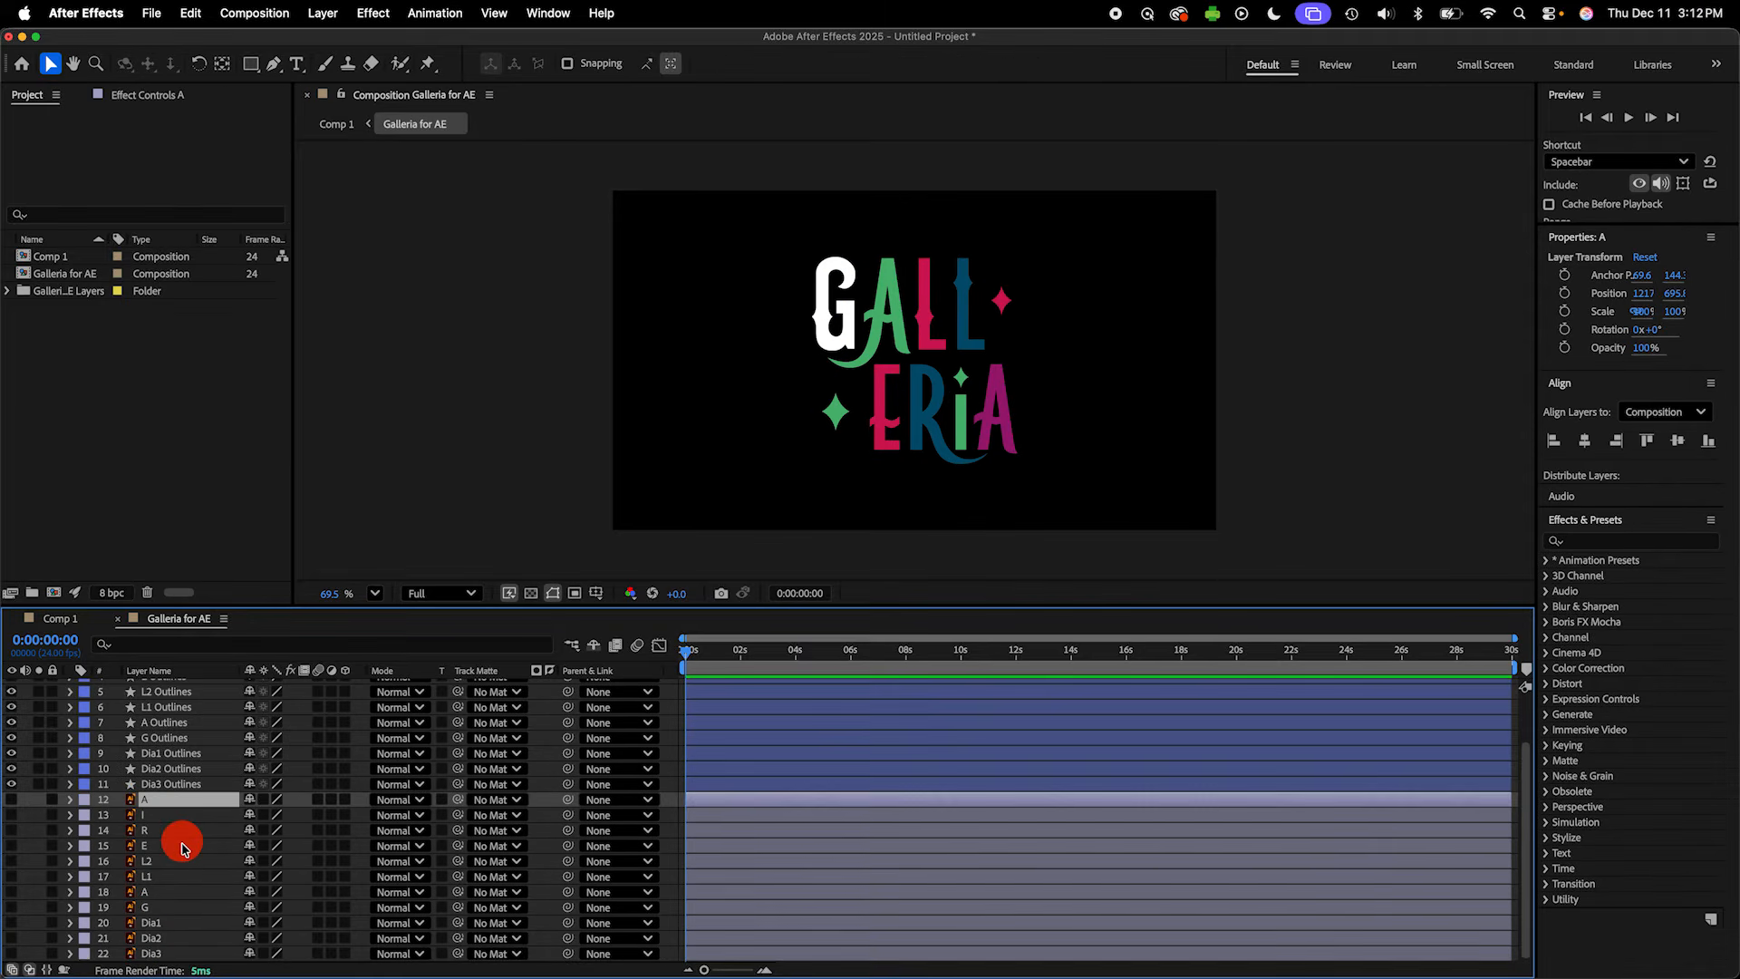
left_click(195, 953, "shift")
key("Delete")
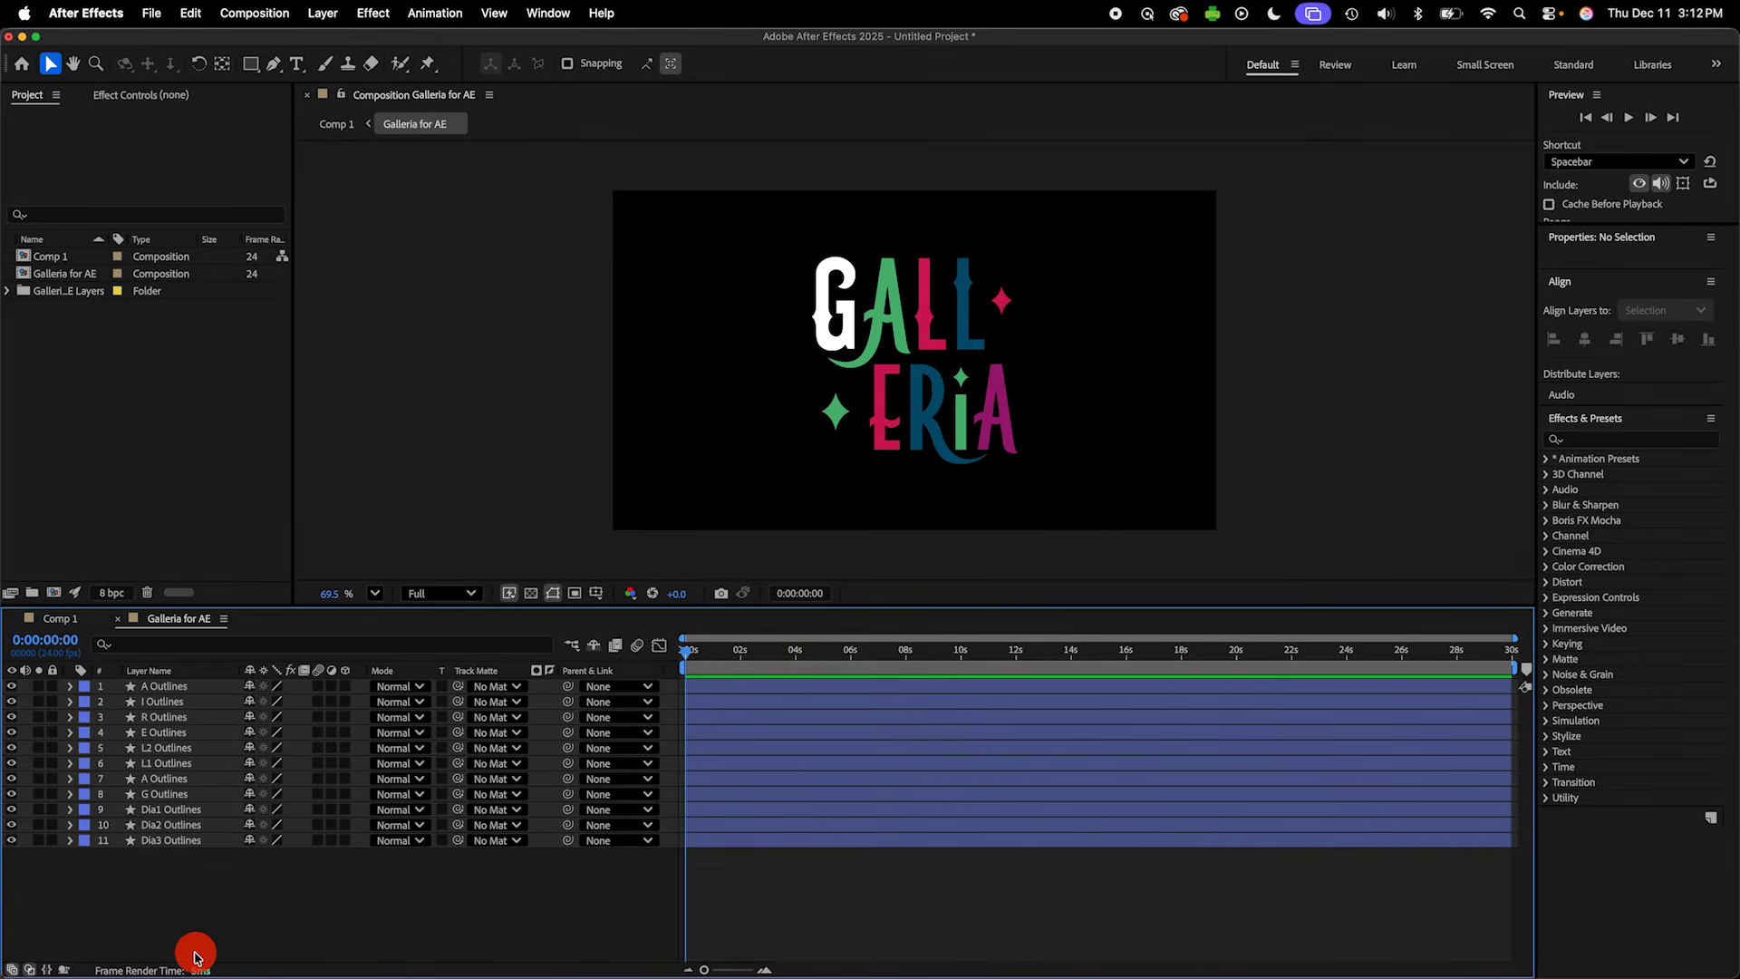
Step: Delete the Galleria for AE Layers folder and its contents from the project
left_click(86, 291)
key("Delete")
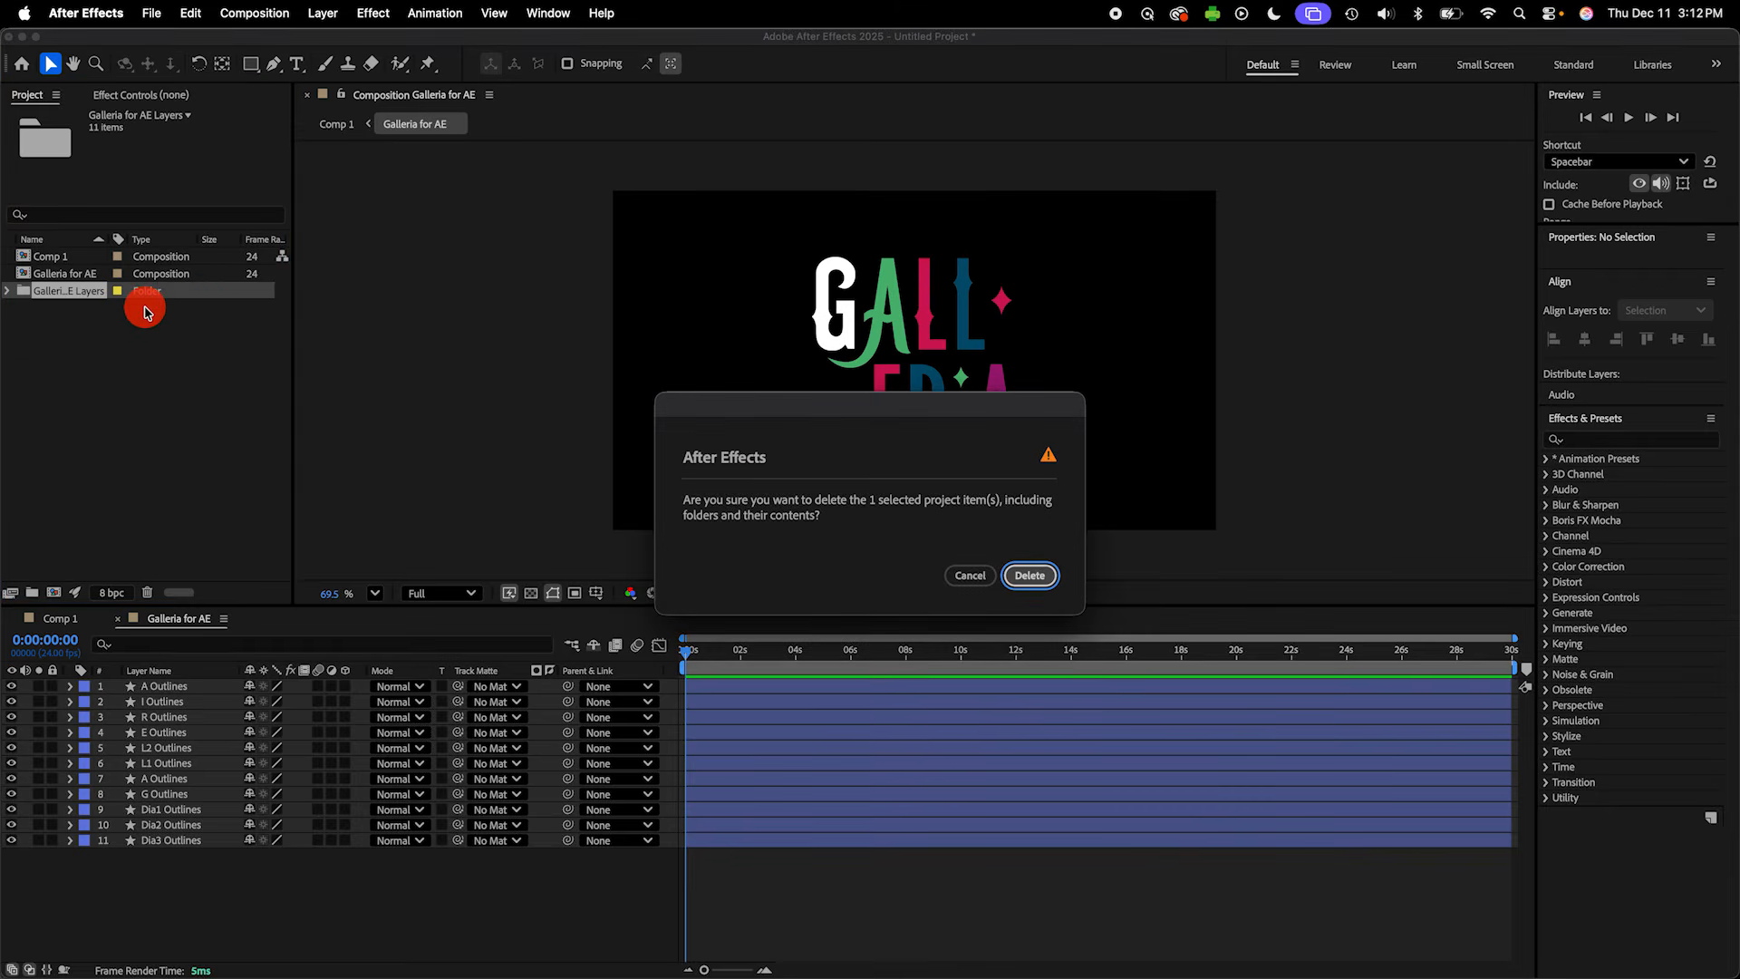
left_click(1026, 577)
left_click(204, 689)
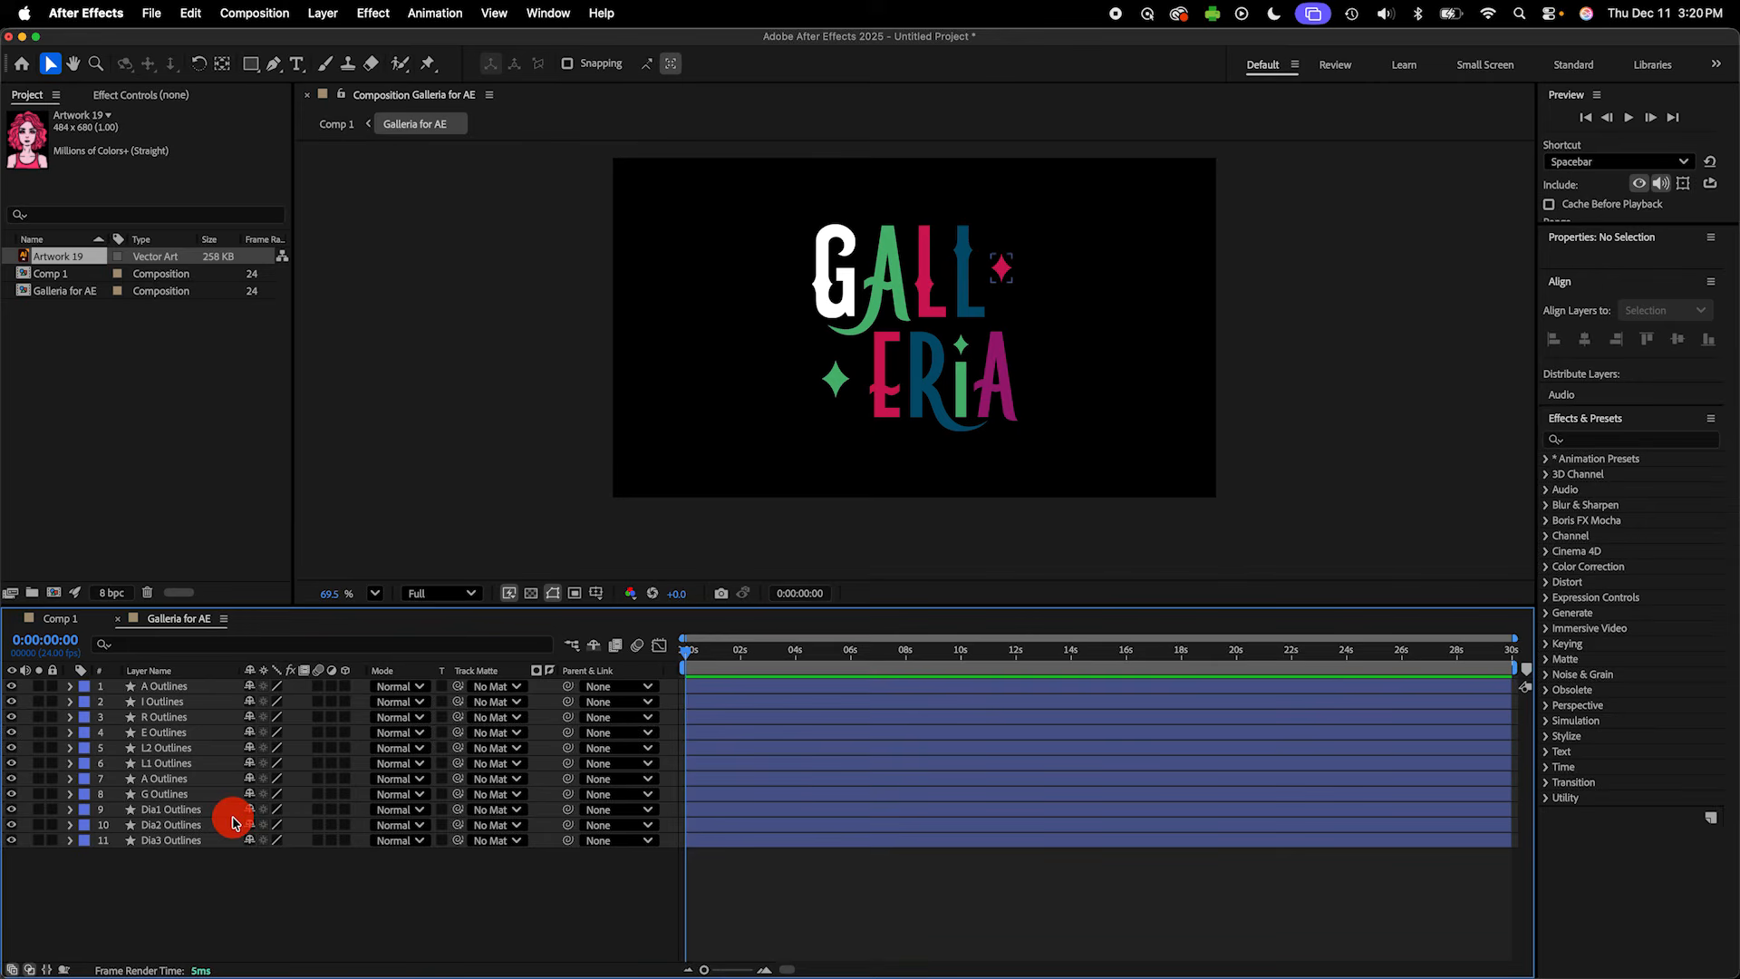
Step: Create a 1920 × 1080 px solid named Background and move it to the end of the layer stack, below Dia3 Outlines
right_click(206, 870)
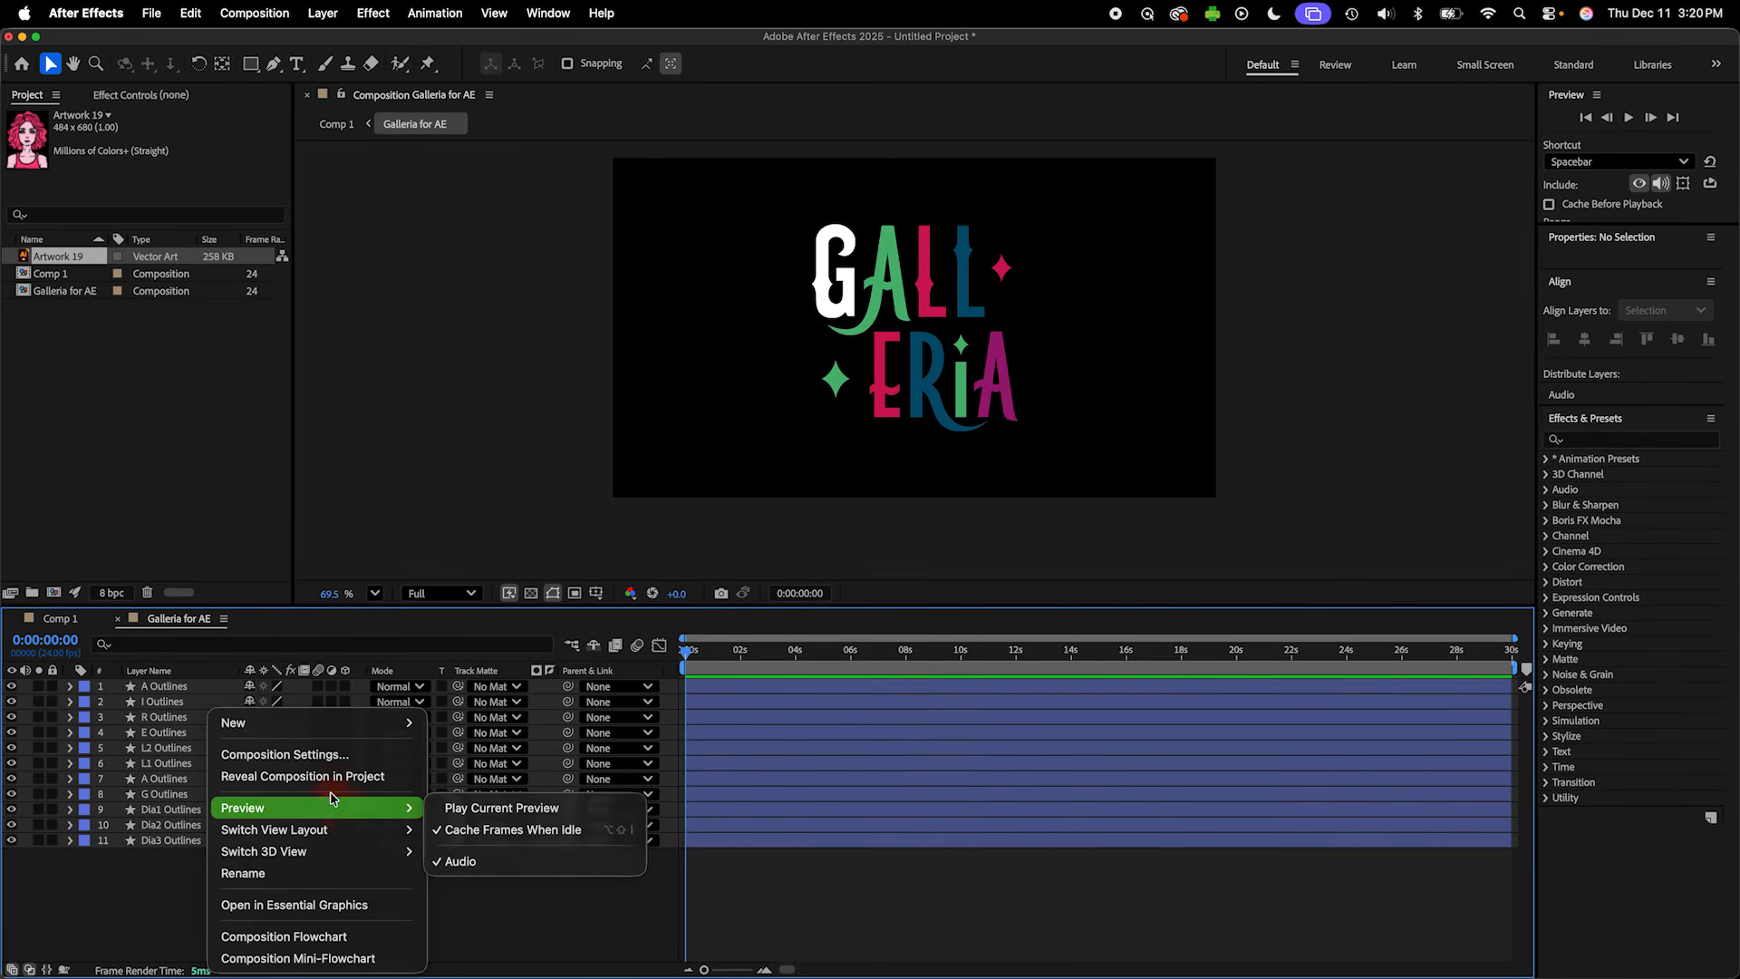
mouse_move(339, 723)
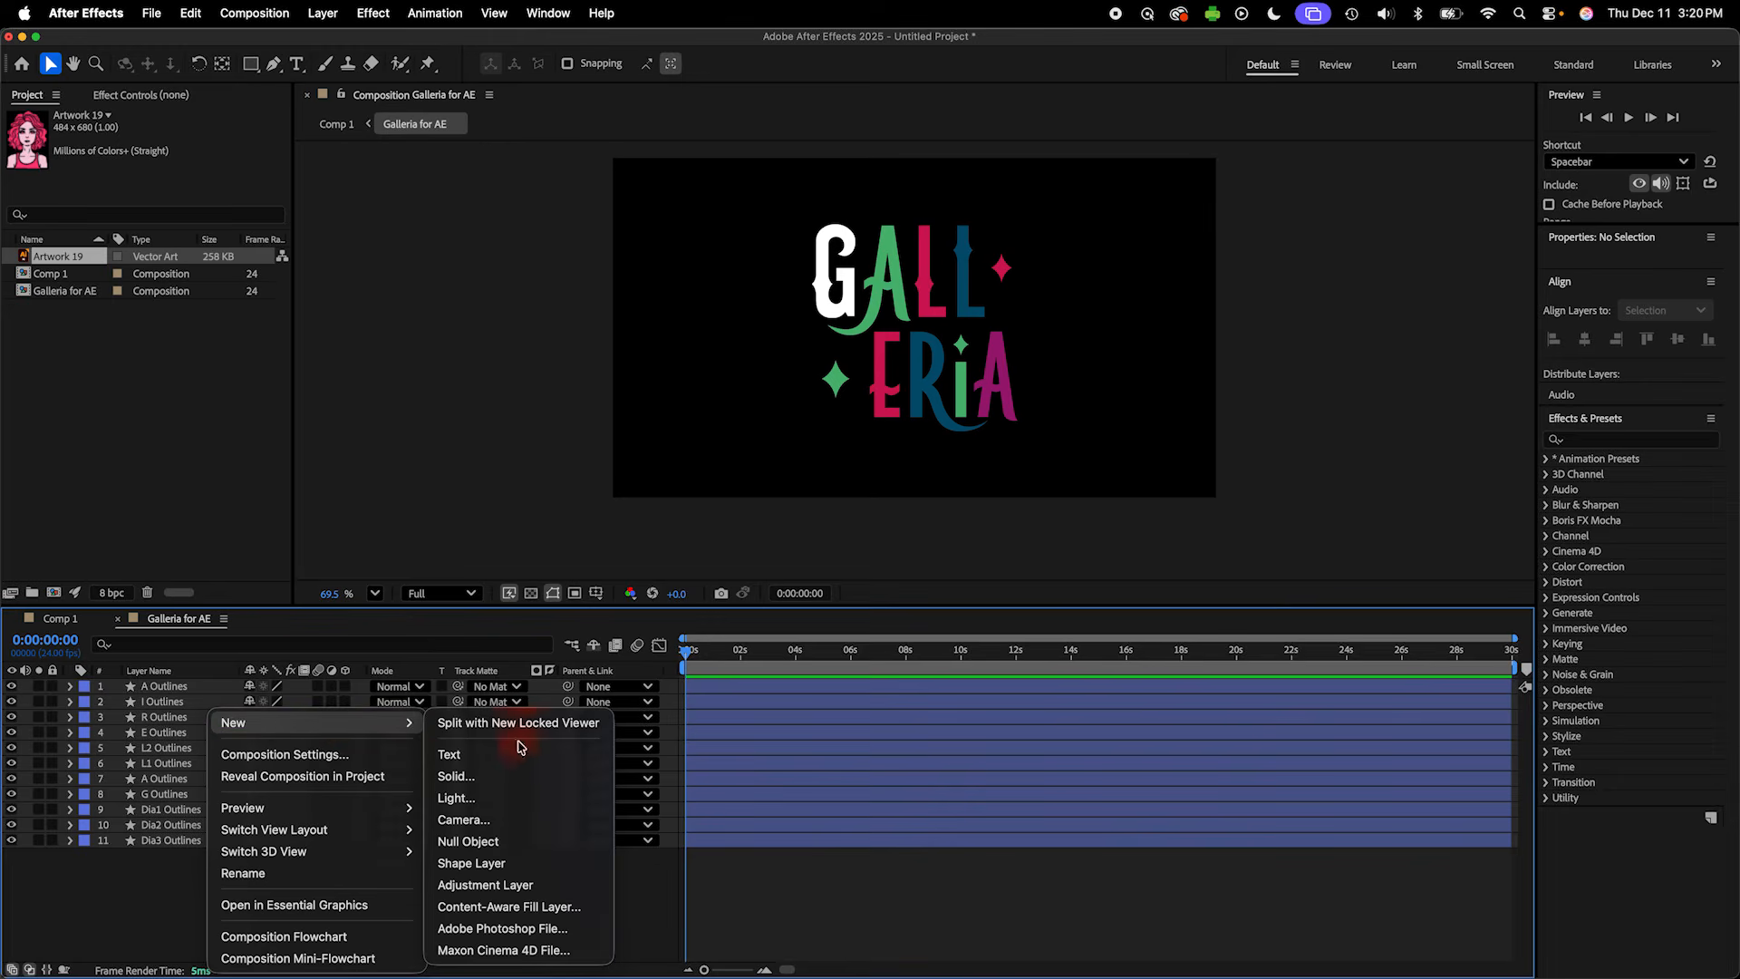
left_click(523, 777)
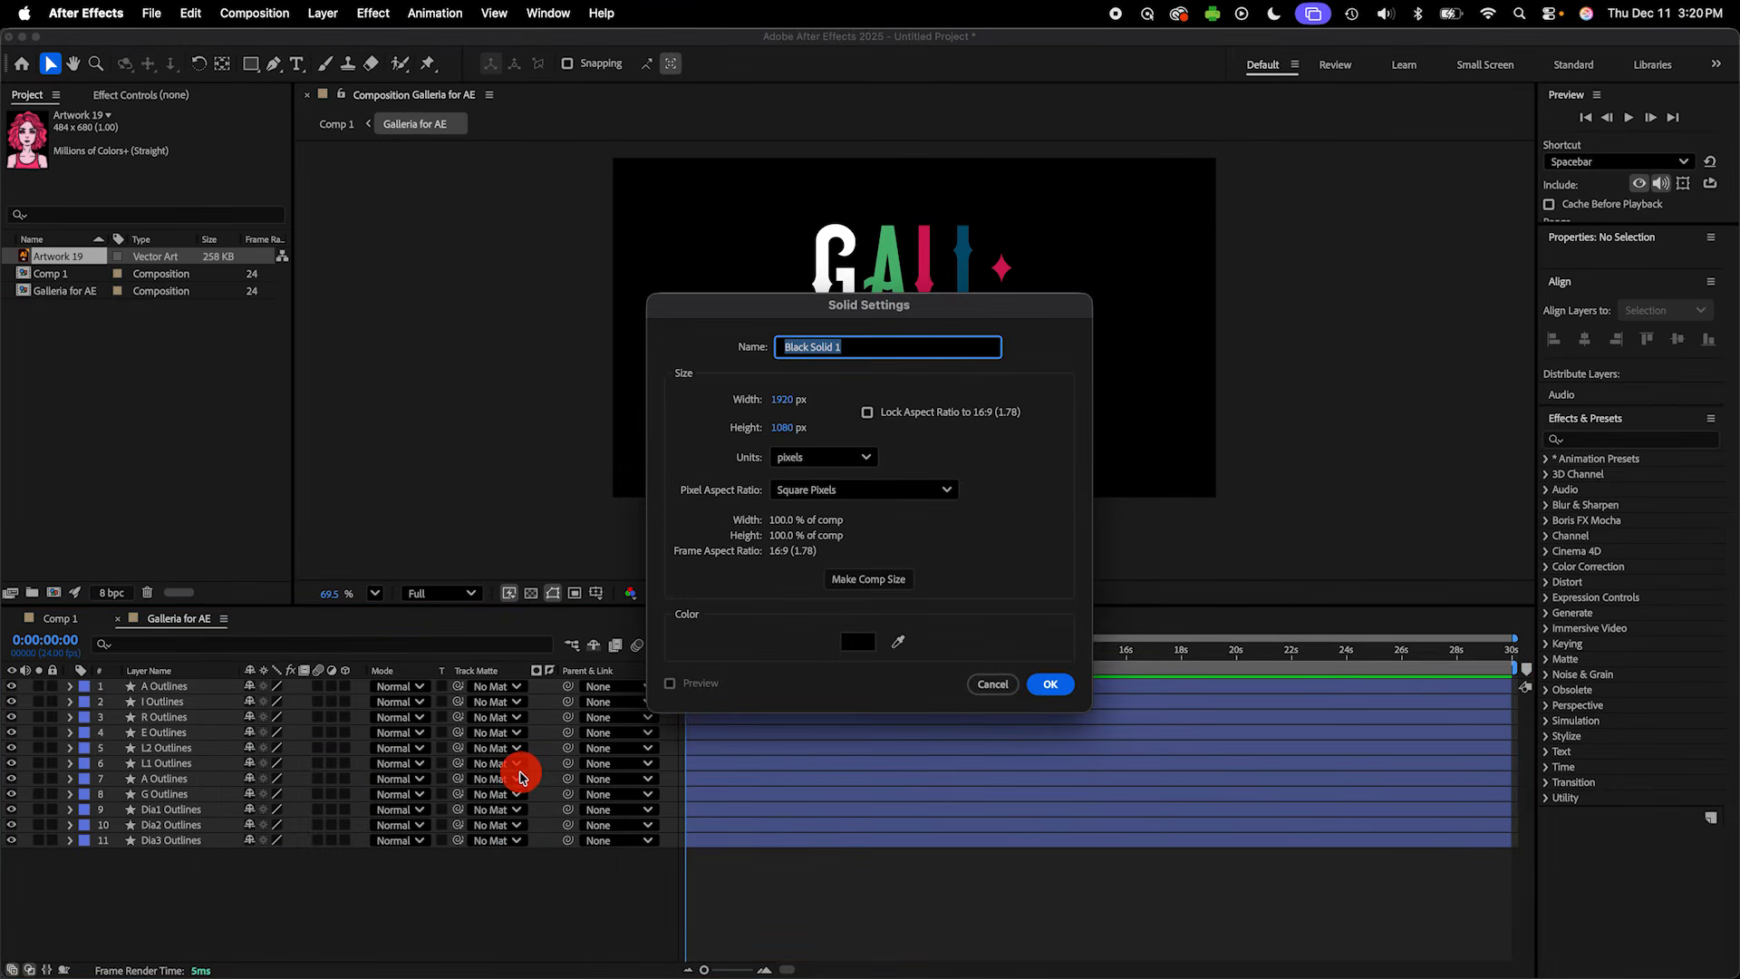
type("Background")
left_click(1049, 685)
left_click_drag(204, 687, 203, 859)
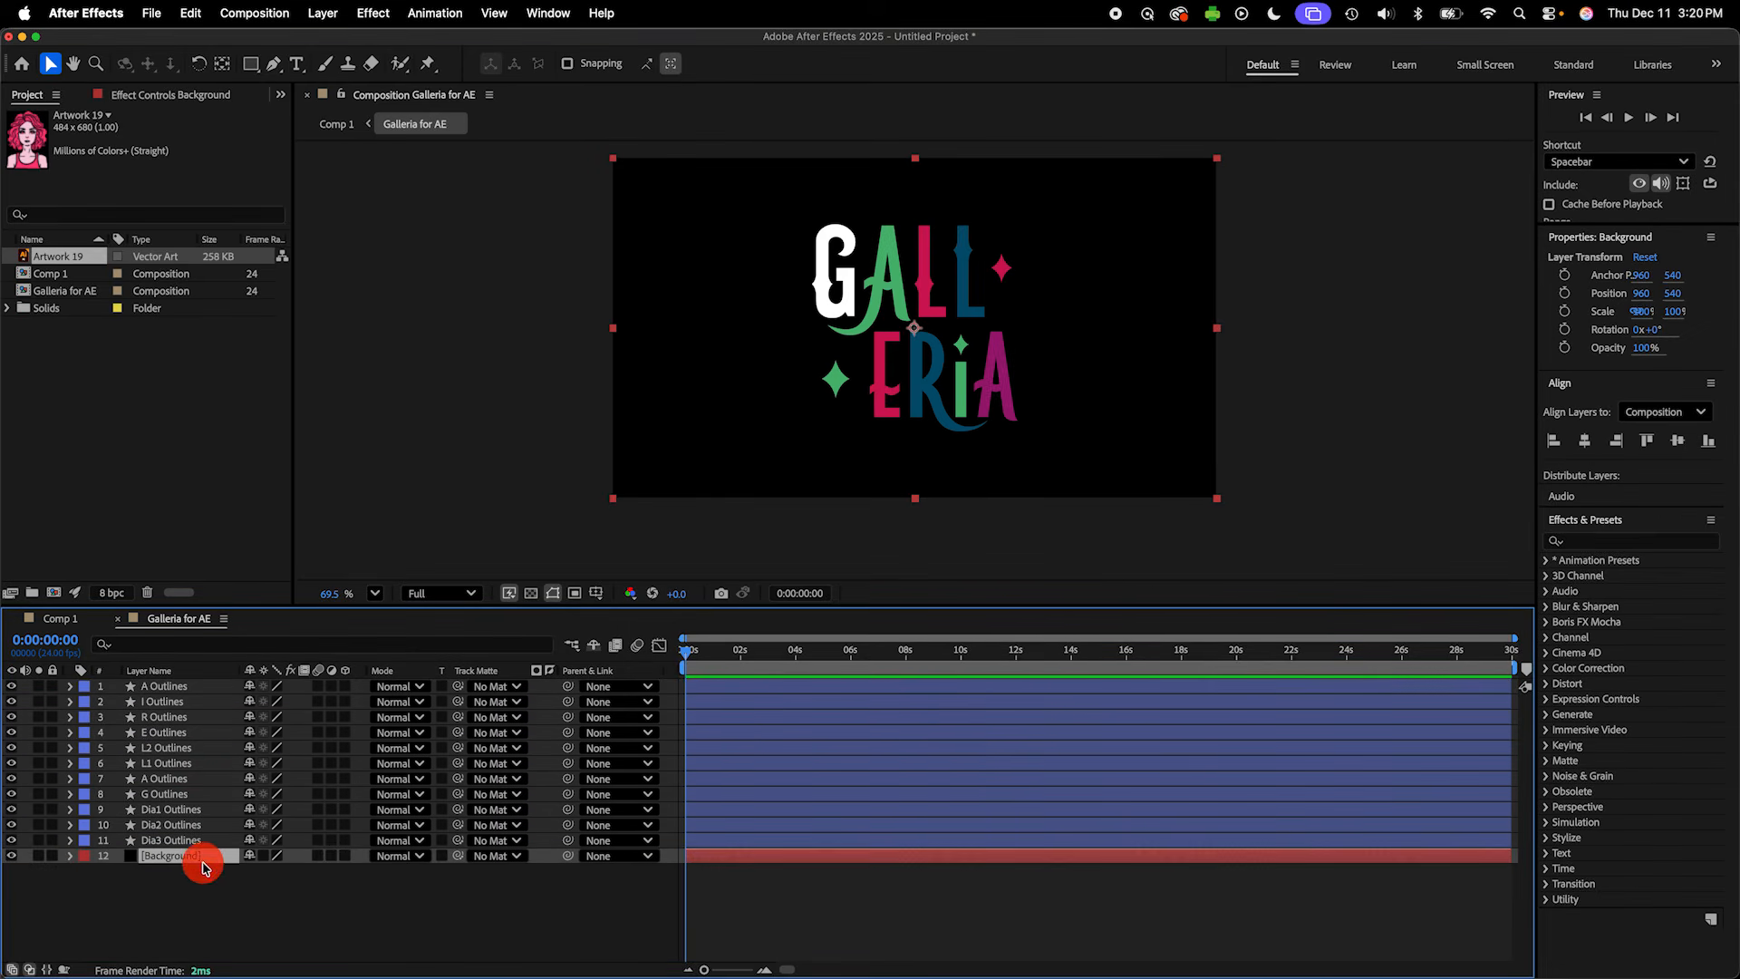
Step: Find the Fill effect under Generate and apply it to the Background layer
left_click(1606, 537)
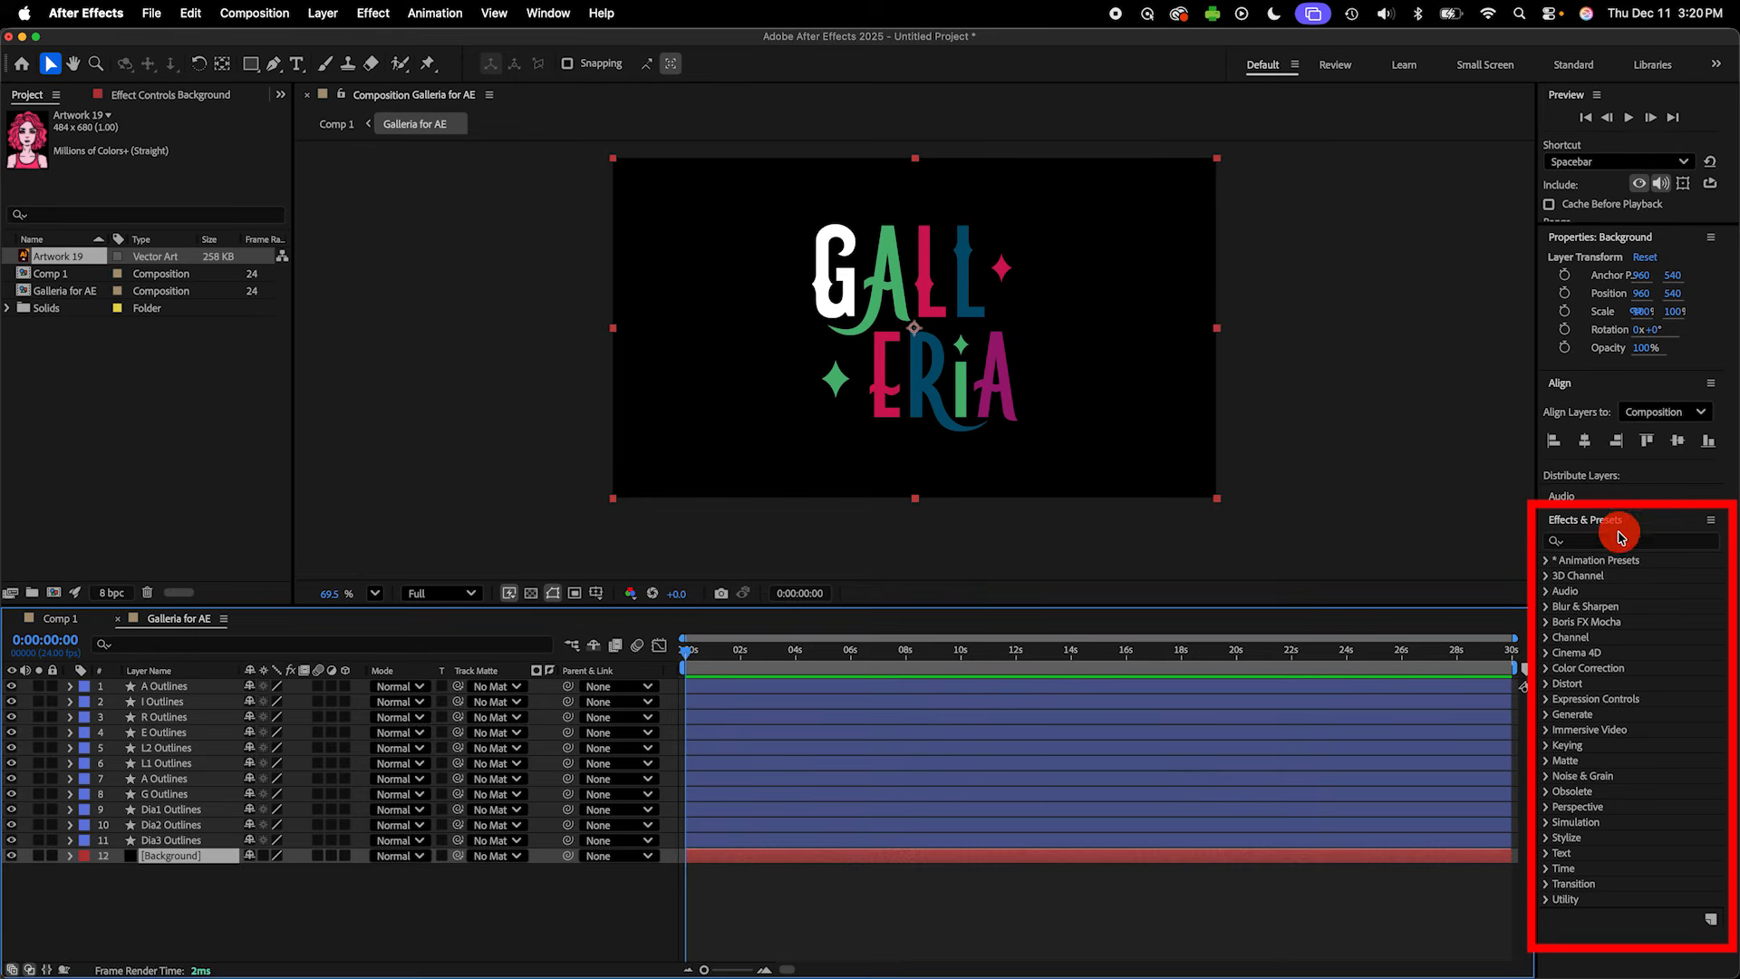
left_click(1612, 543)
type("fill")
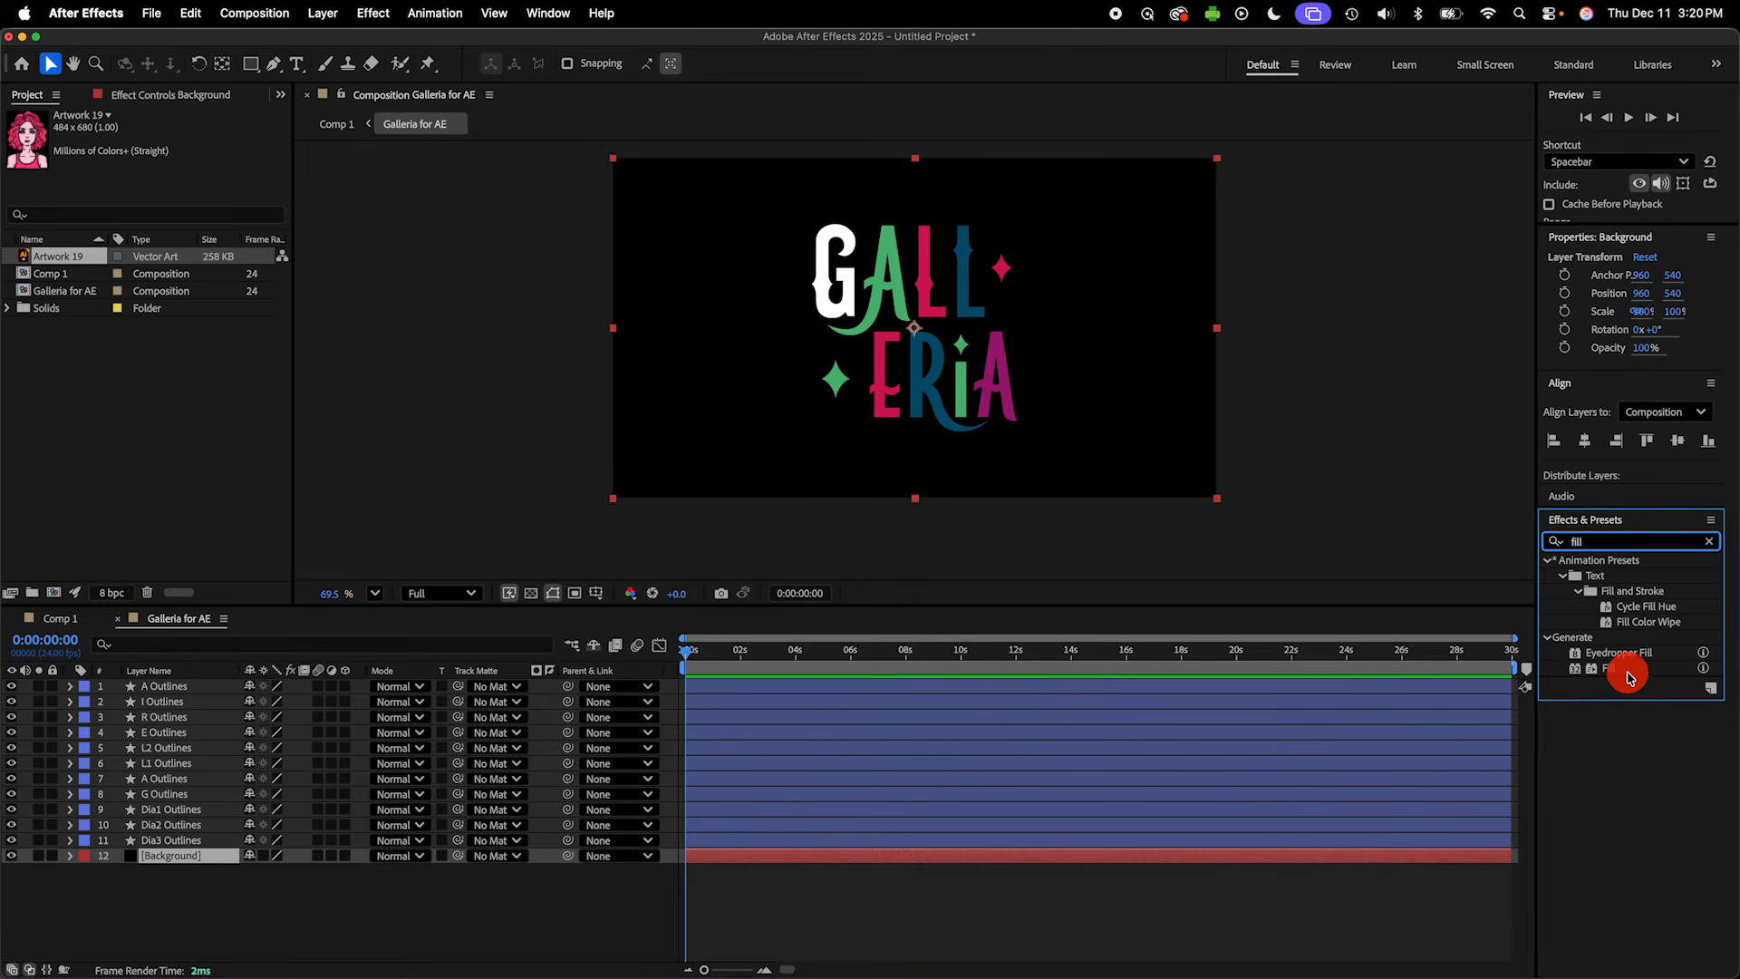
left_click(1629, 676)
left_click_drag(1628, 676, 158, 861)
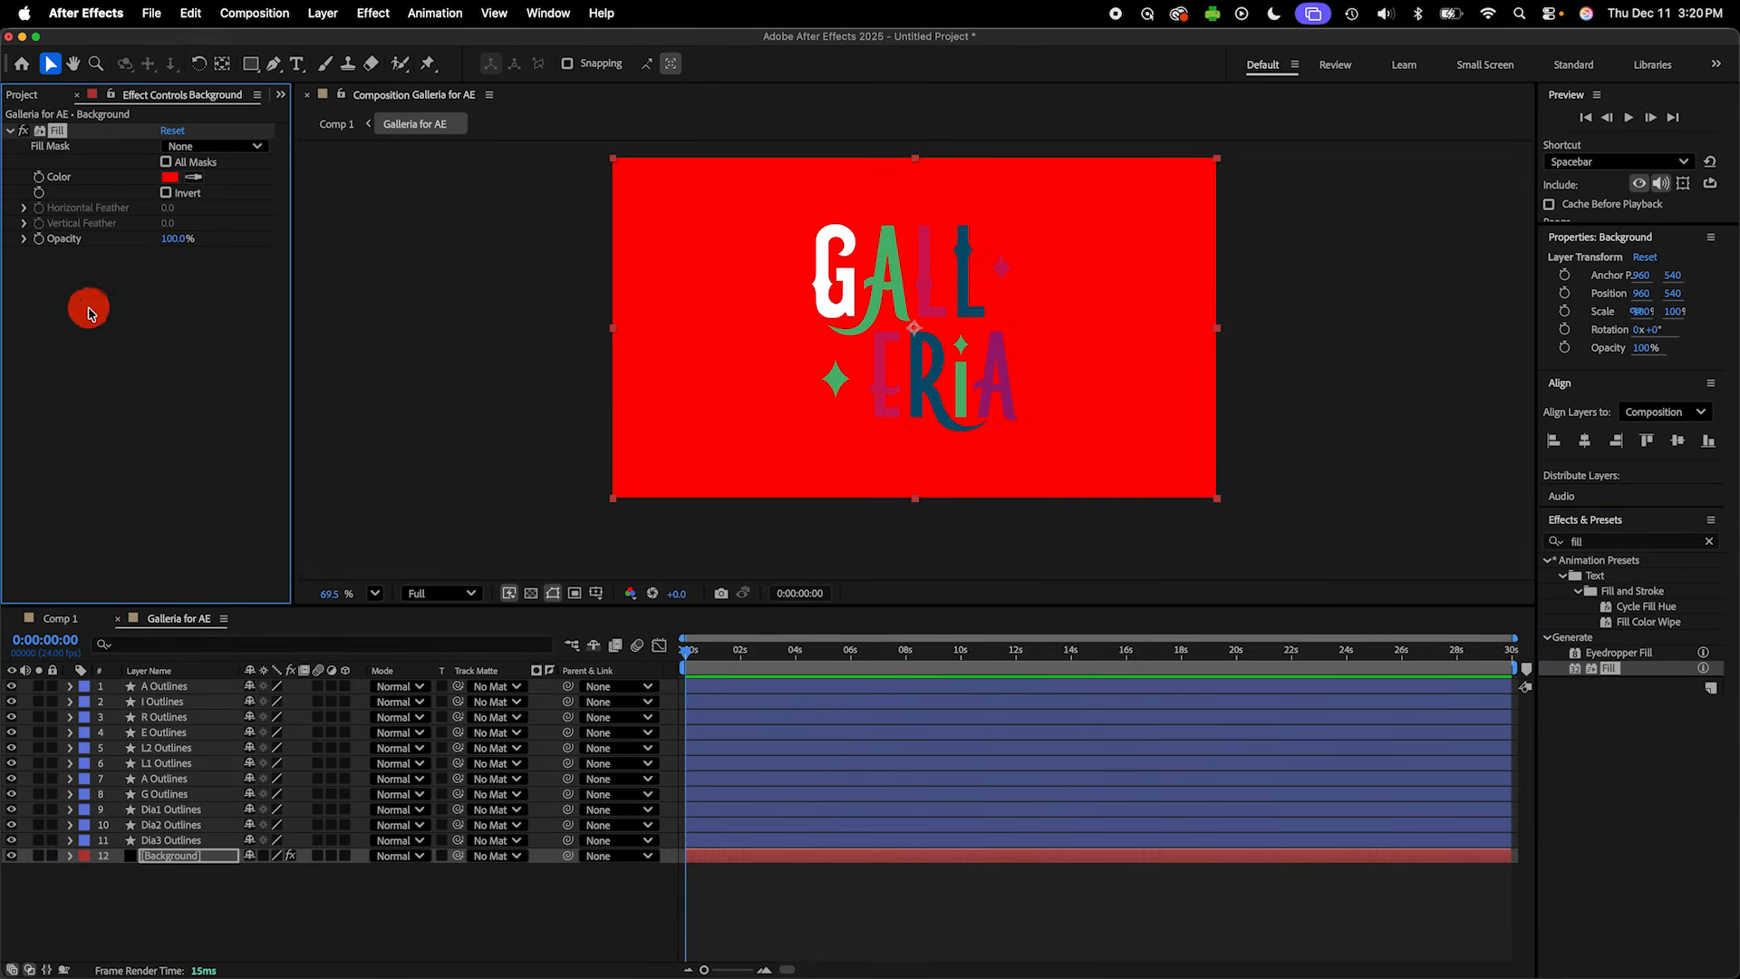
Step: Change the Background layer's Fill color to a light turquoise with a hue of 172°
left_click(172, 181)
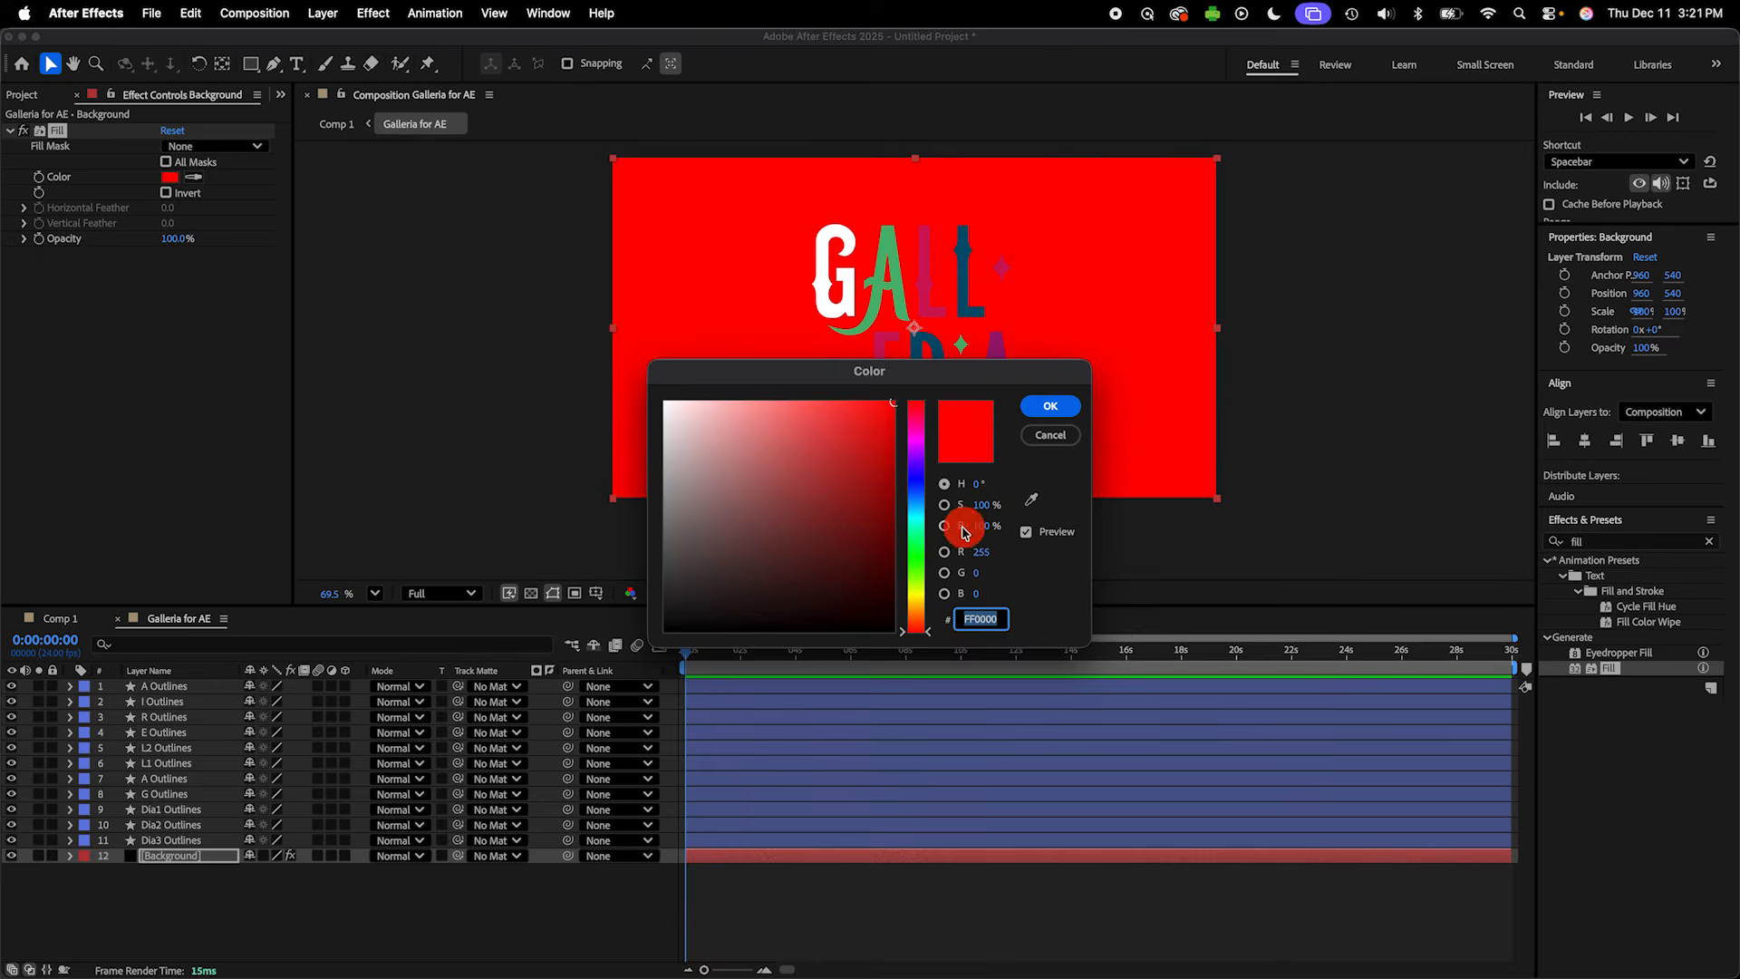
left_click(925, 527)
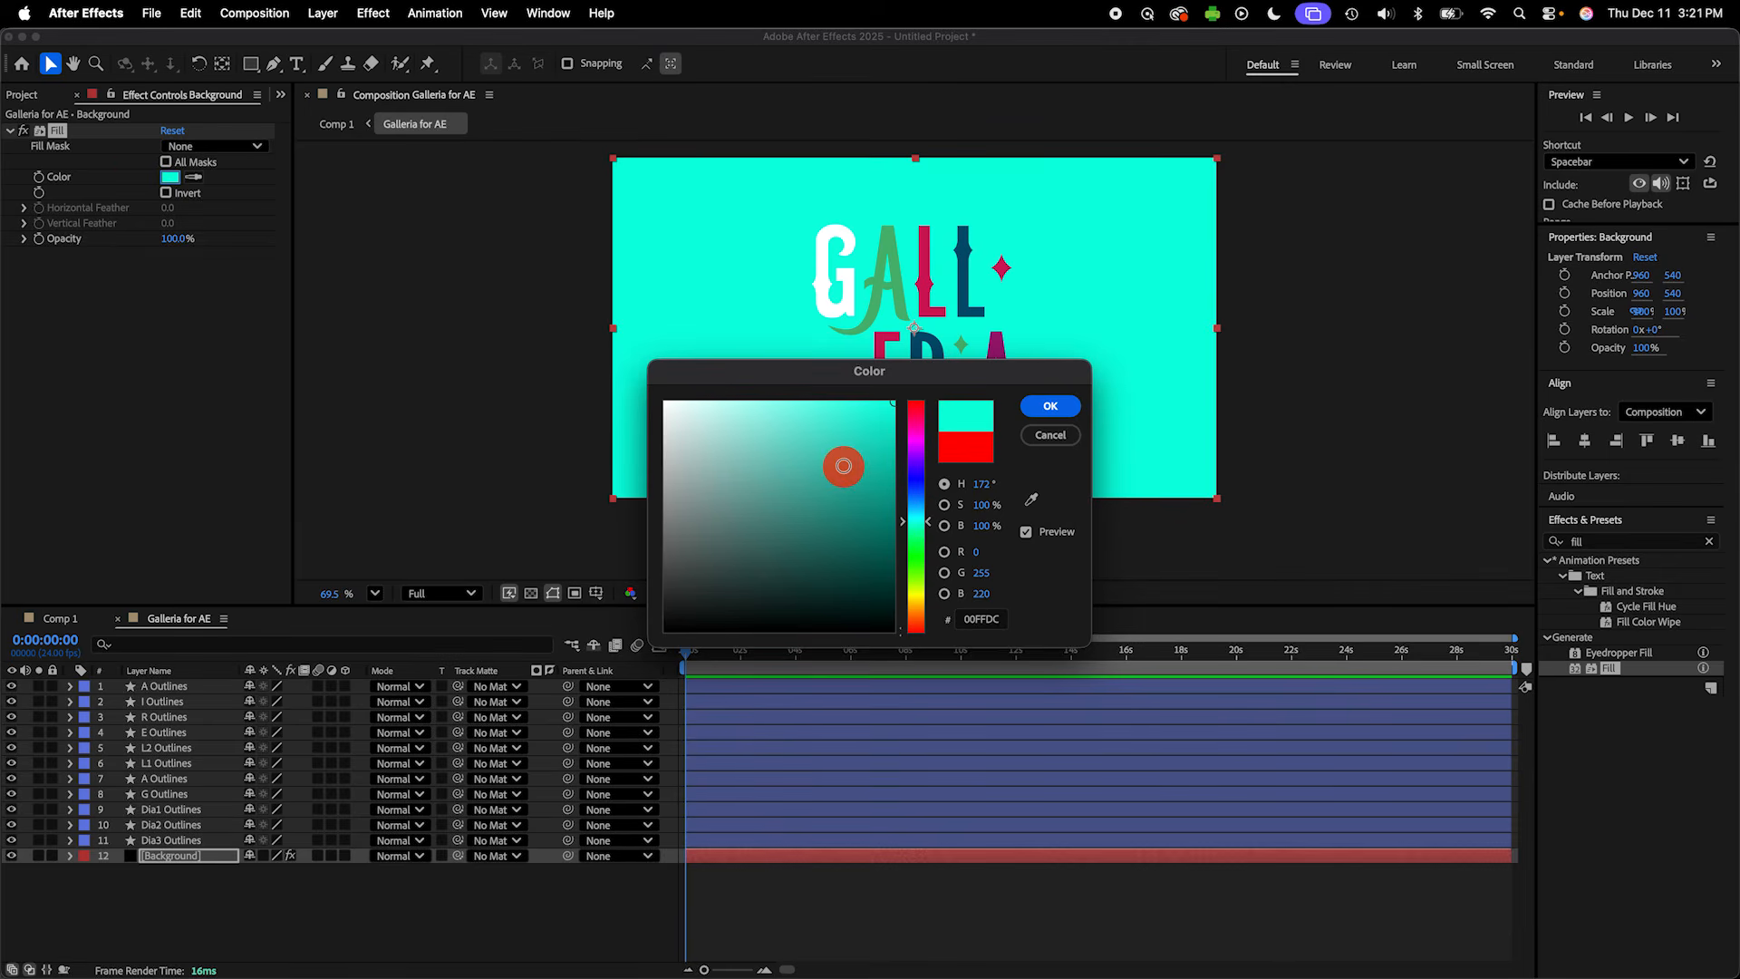
left_click(767, 402)
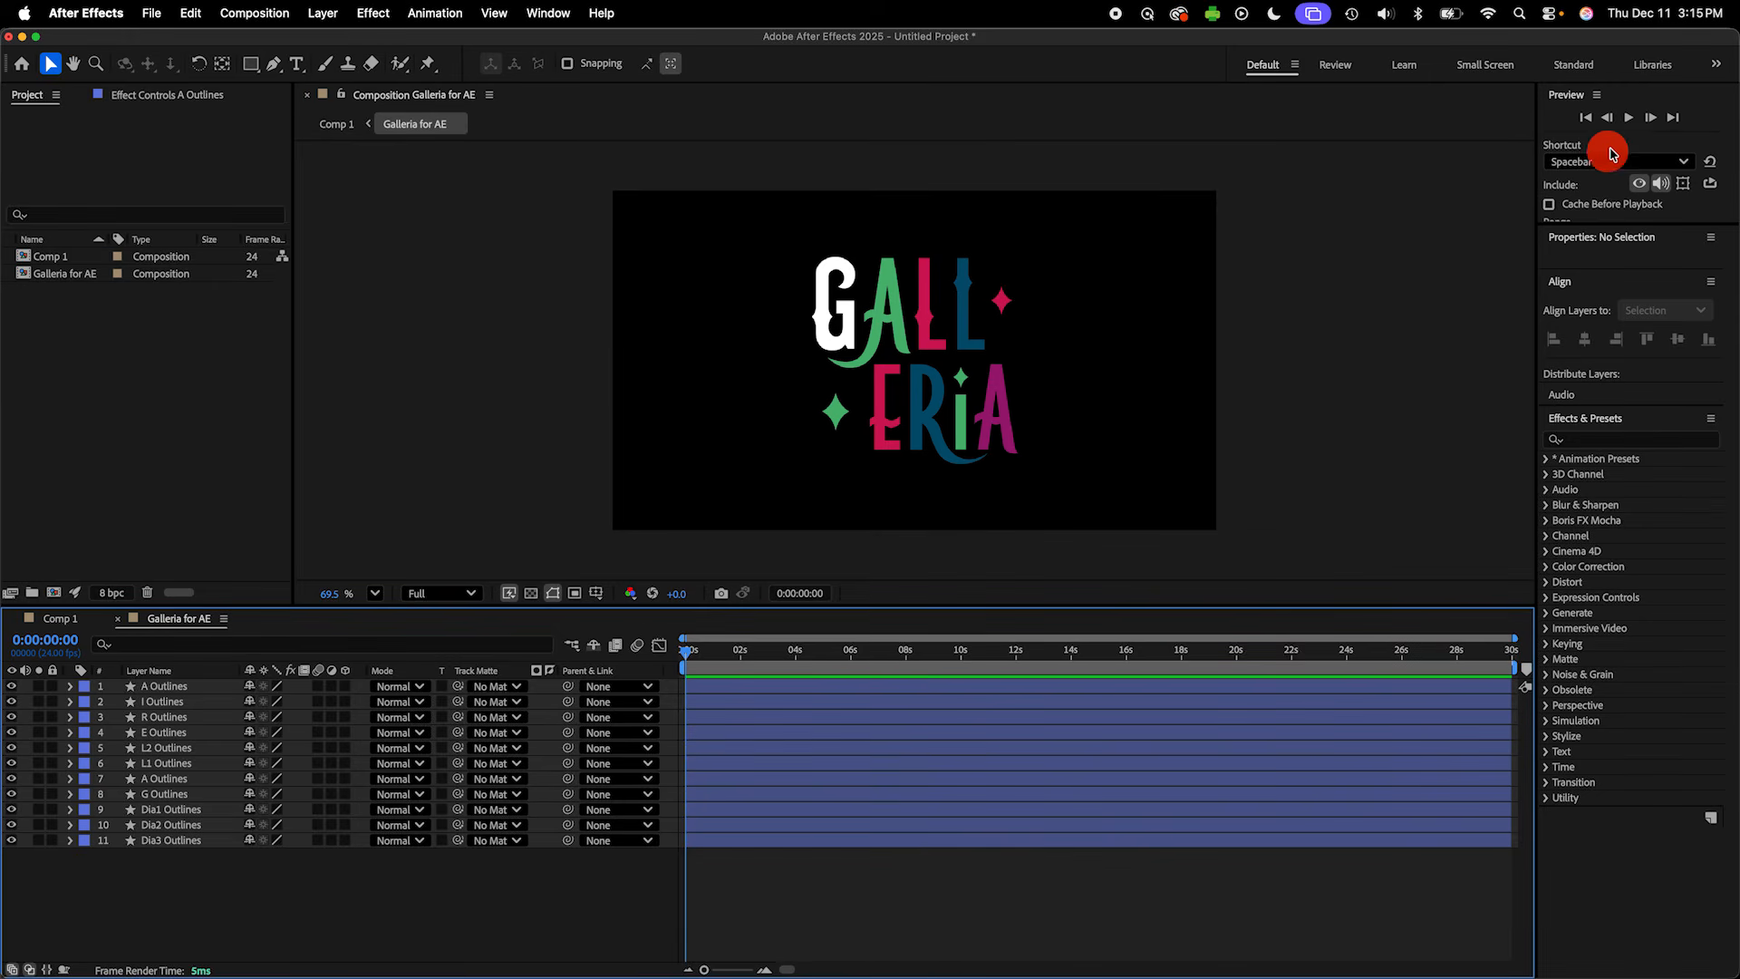
Step: Switch to the Libraries workspace and place Artwork 19 from the Mara library's Illustrations beside the lettering in the Galleria for AE composition
left_click(1650, 65)
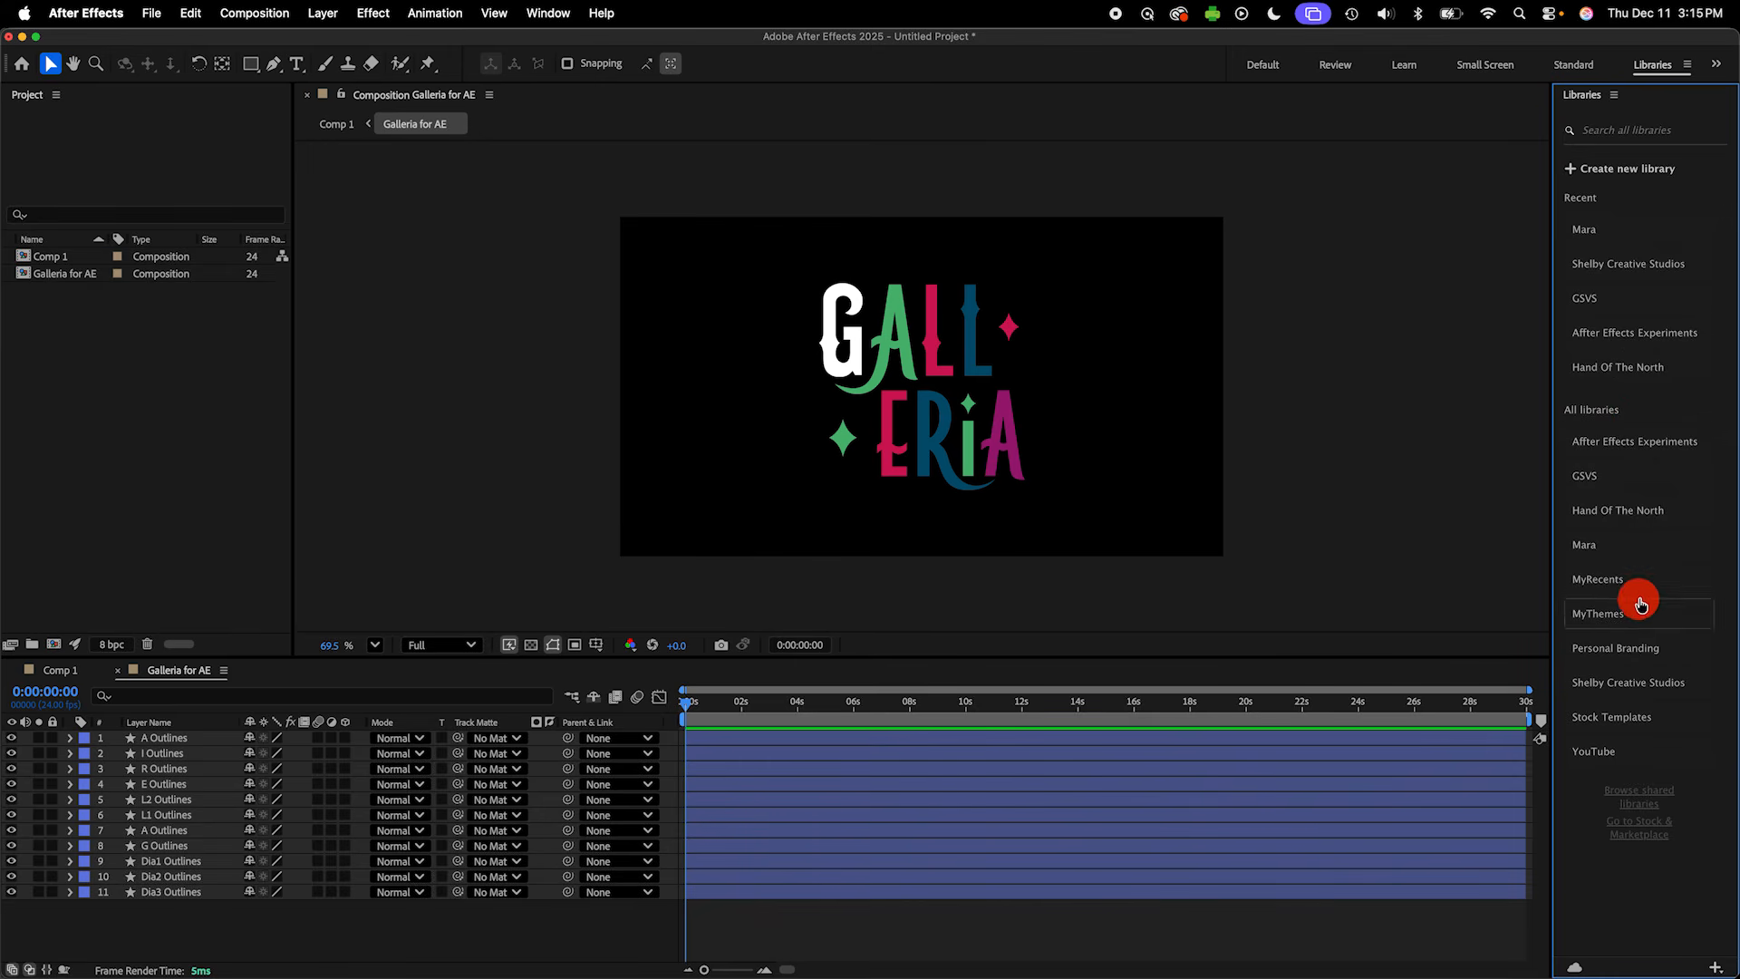
left_click(1630, 239)
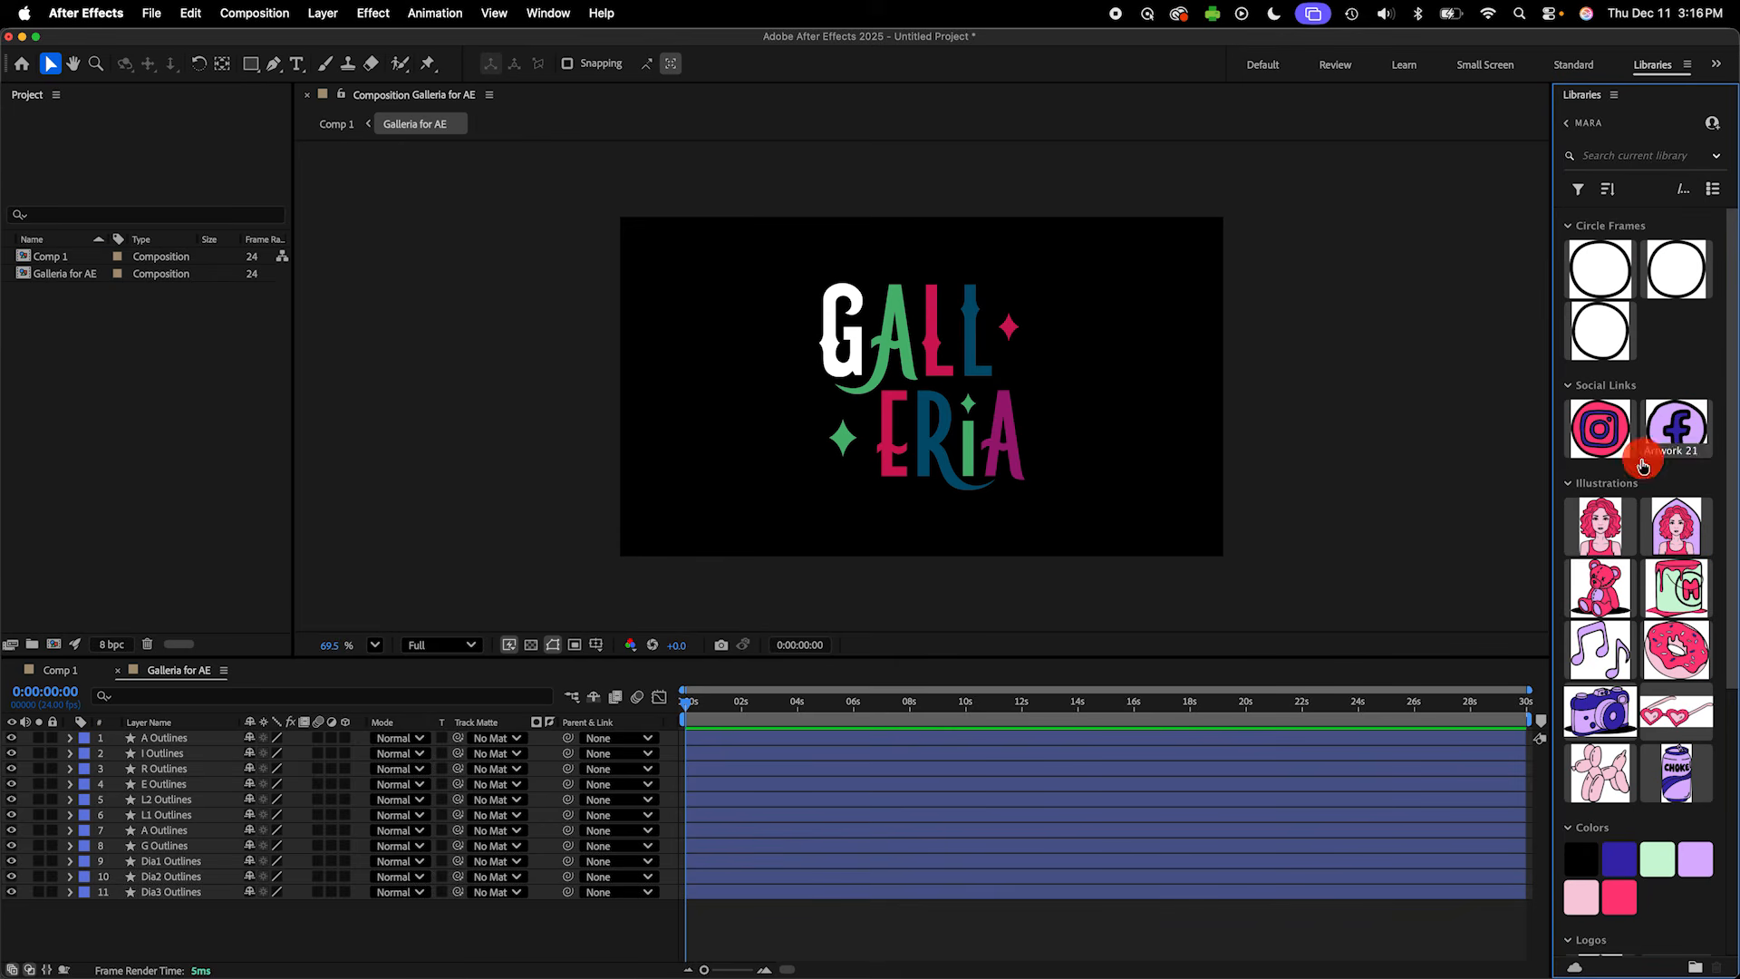
scroll(1632, 712, "down", 3)
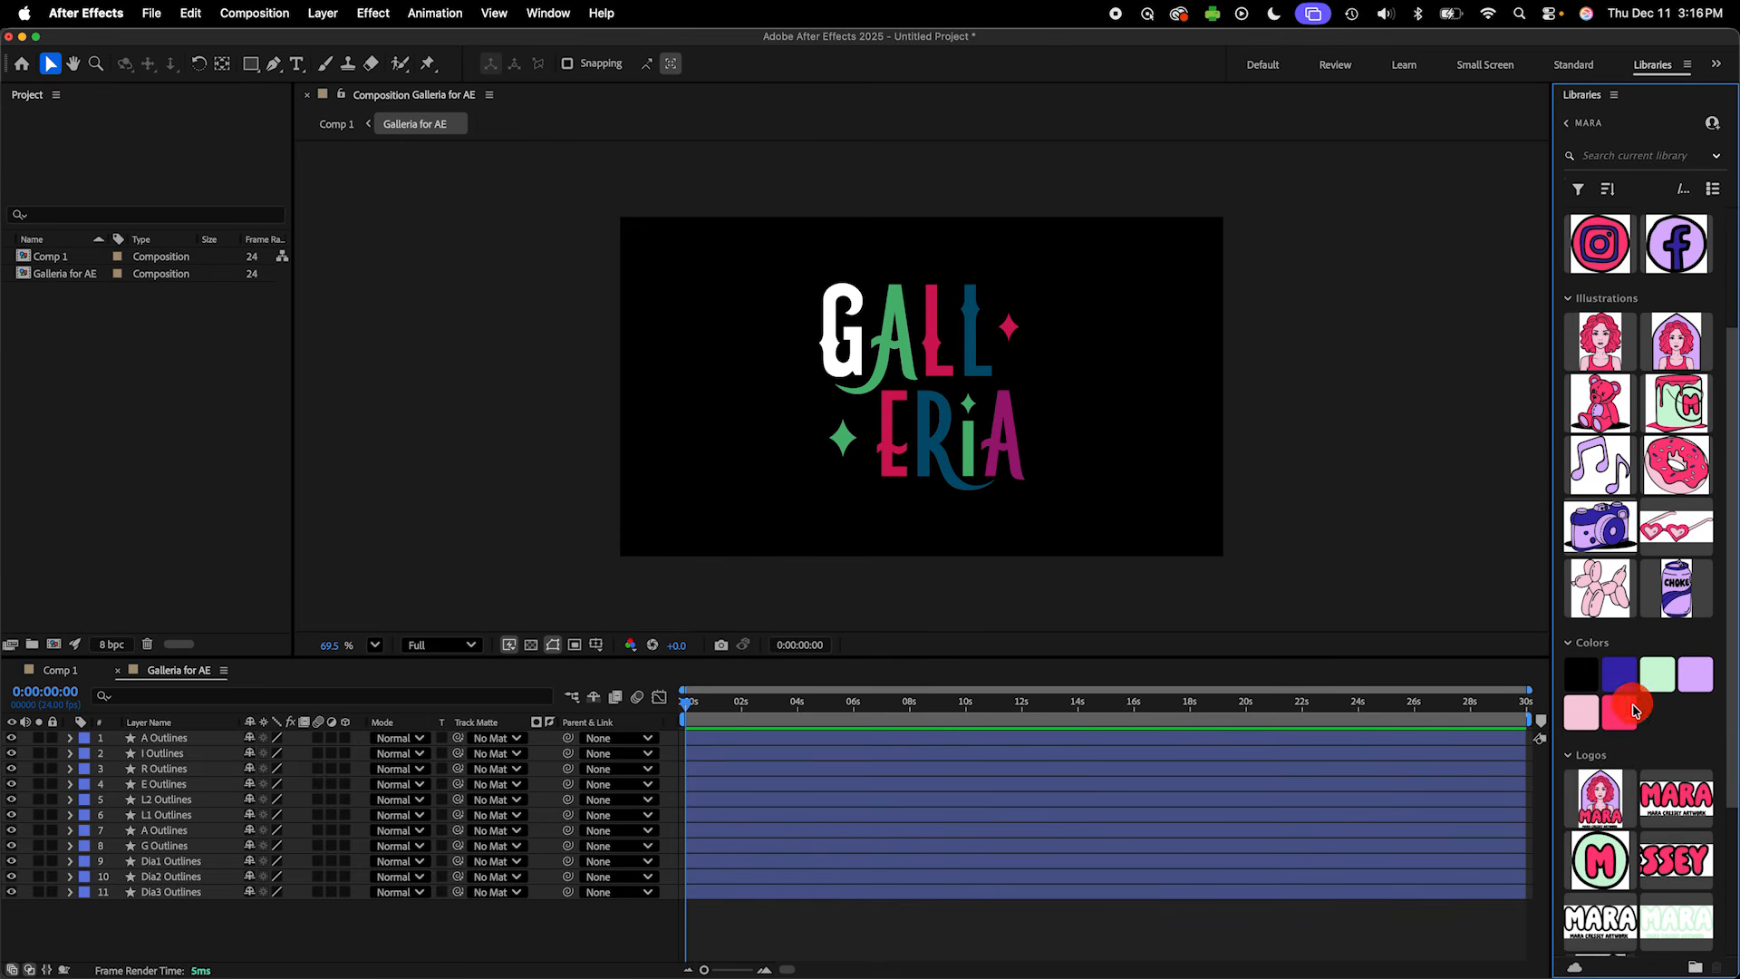
scroll(1631, 711, "down", 4)
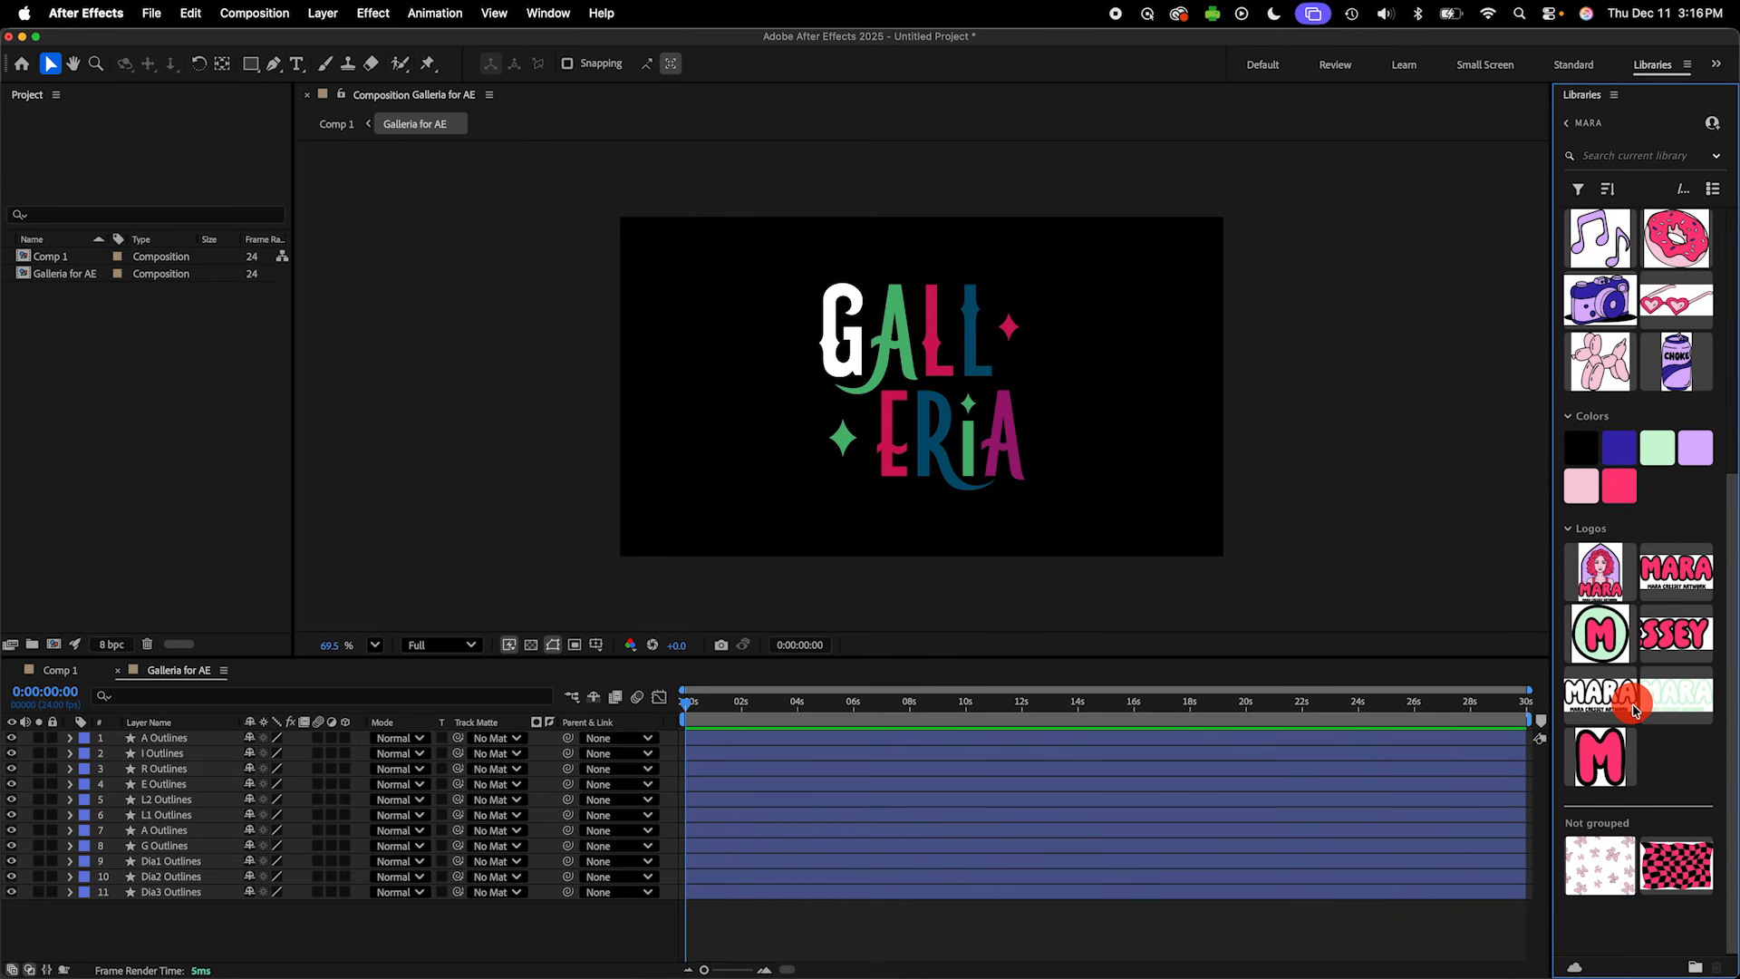
scroll(1634, 710, "up", 6)
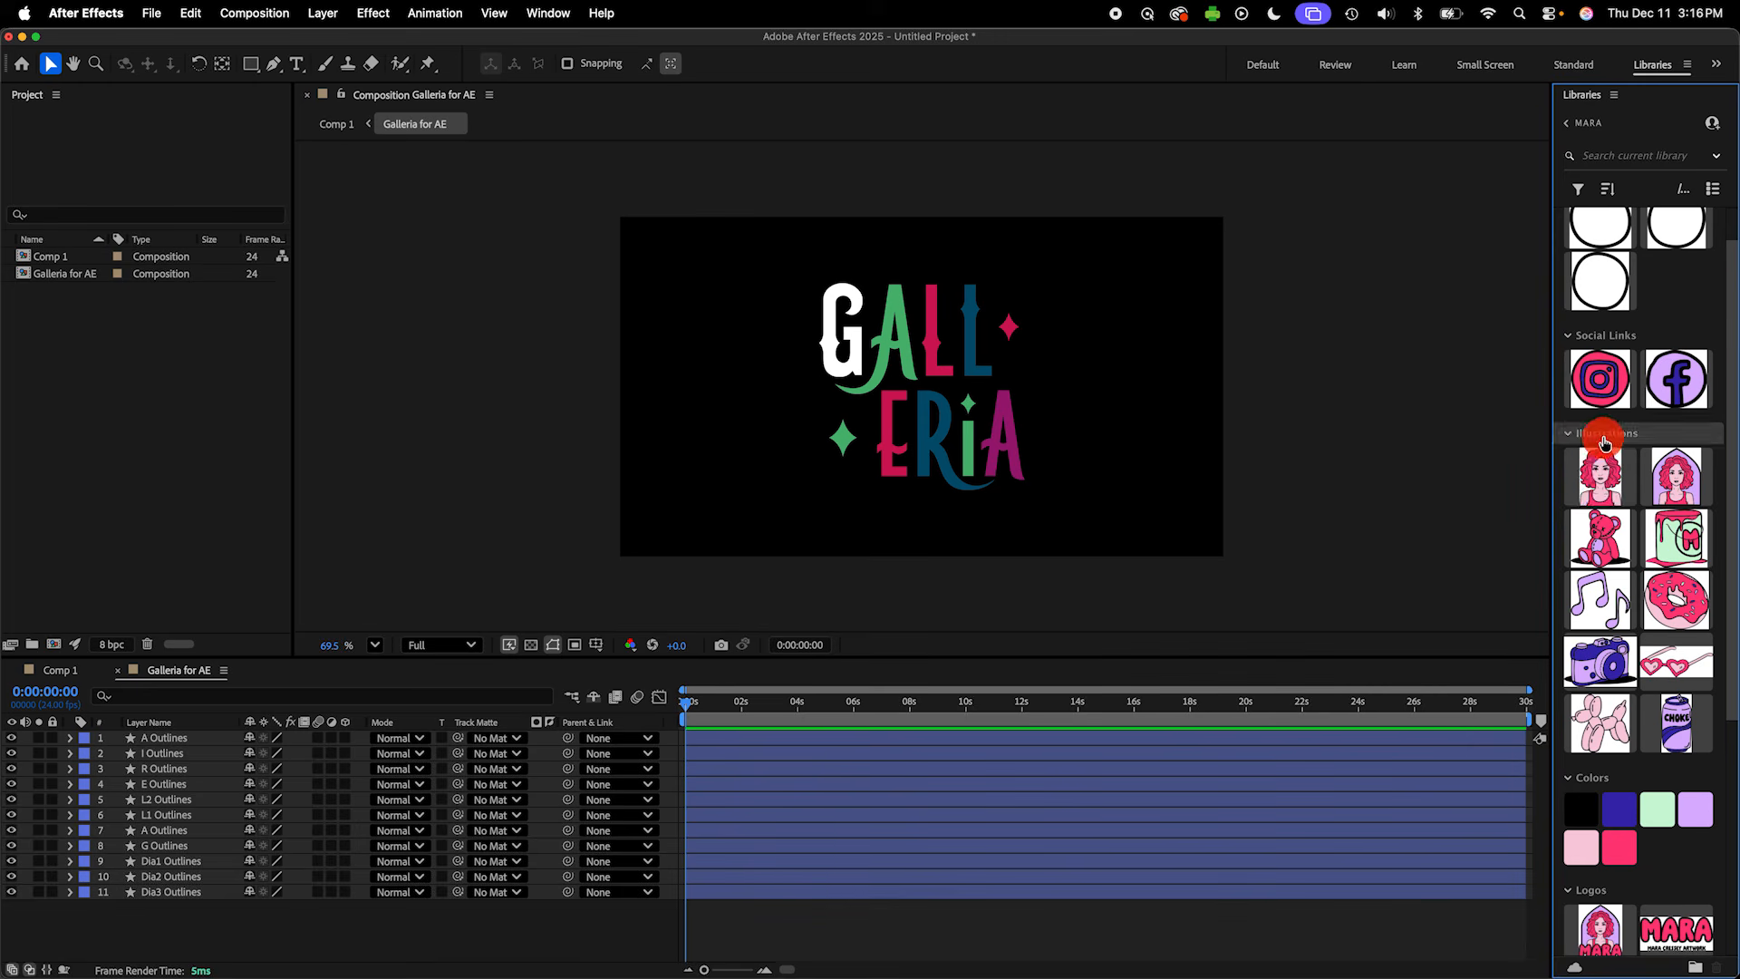
left_click_drag(1597, 475, 1104, 377)
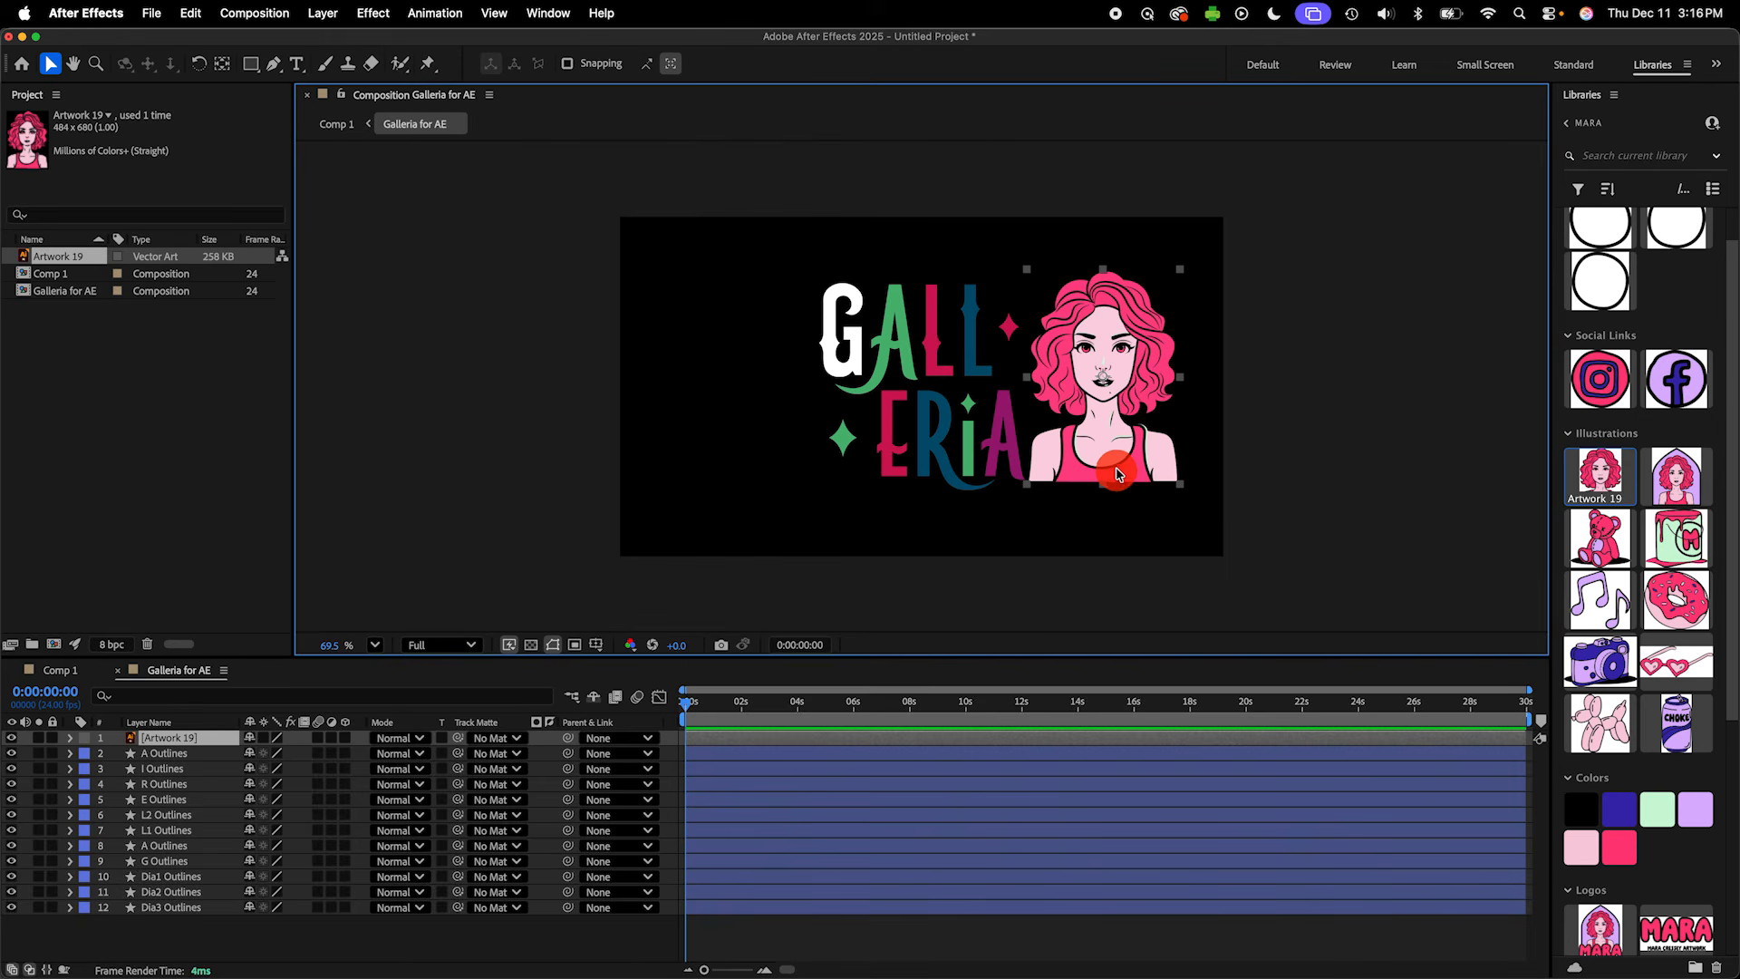
Step: Move Artwork 19 toward the composition's lower-right corner, clear of the lettering, and check which Create commands its layer offers
left_click_drag(1117, 464, 1142, 504)
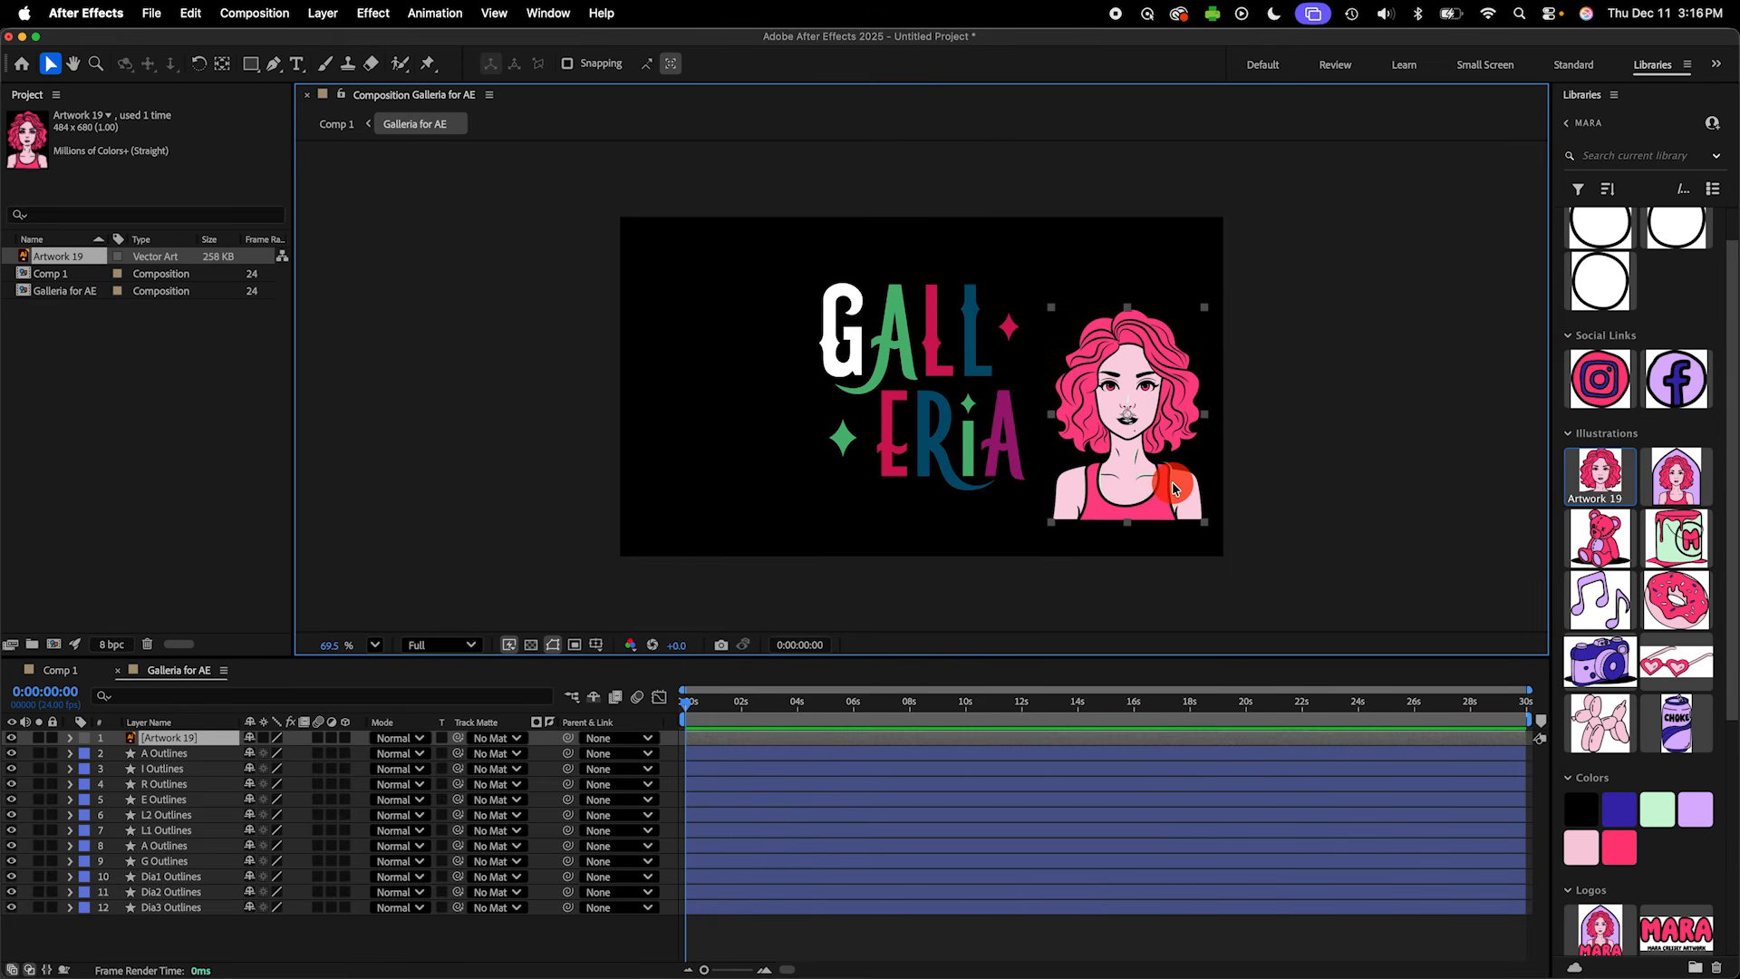
right_click(224, 743)
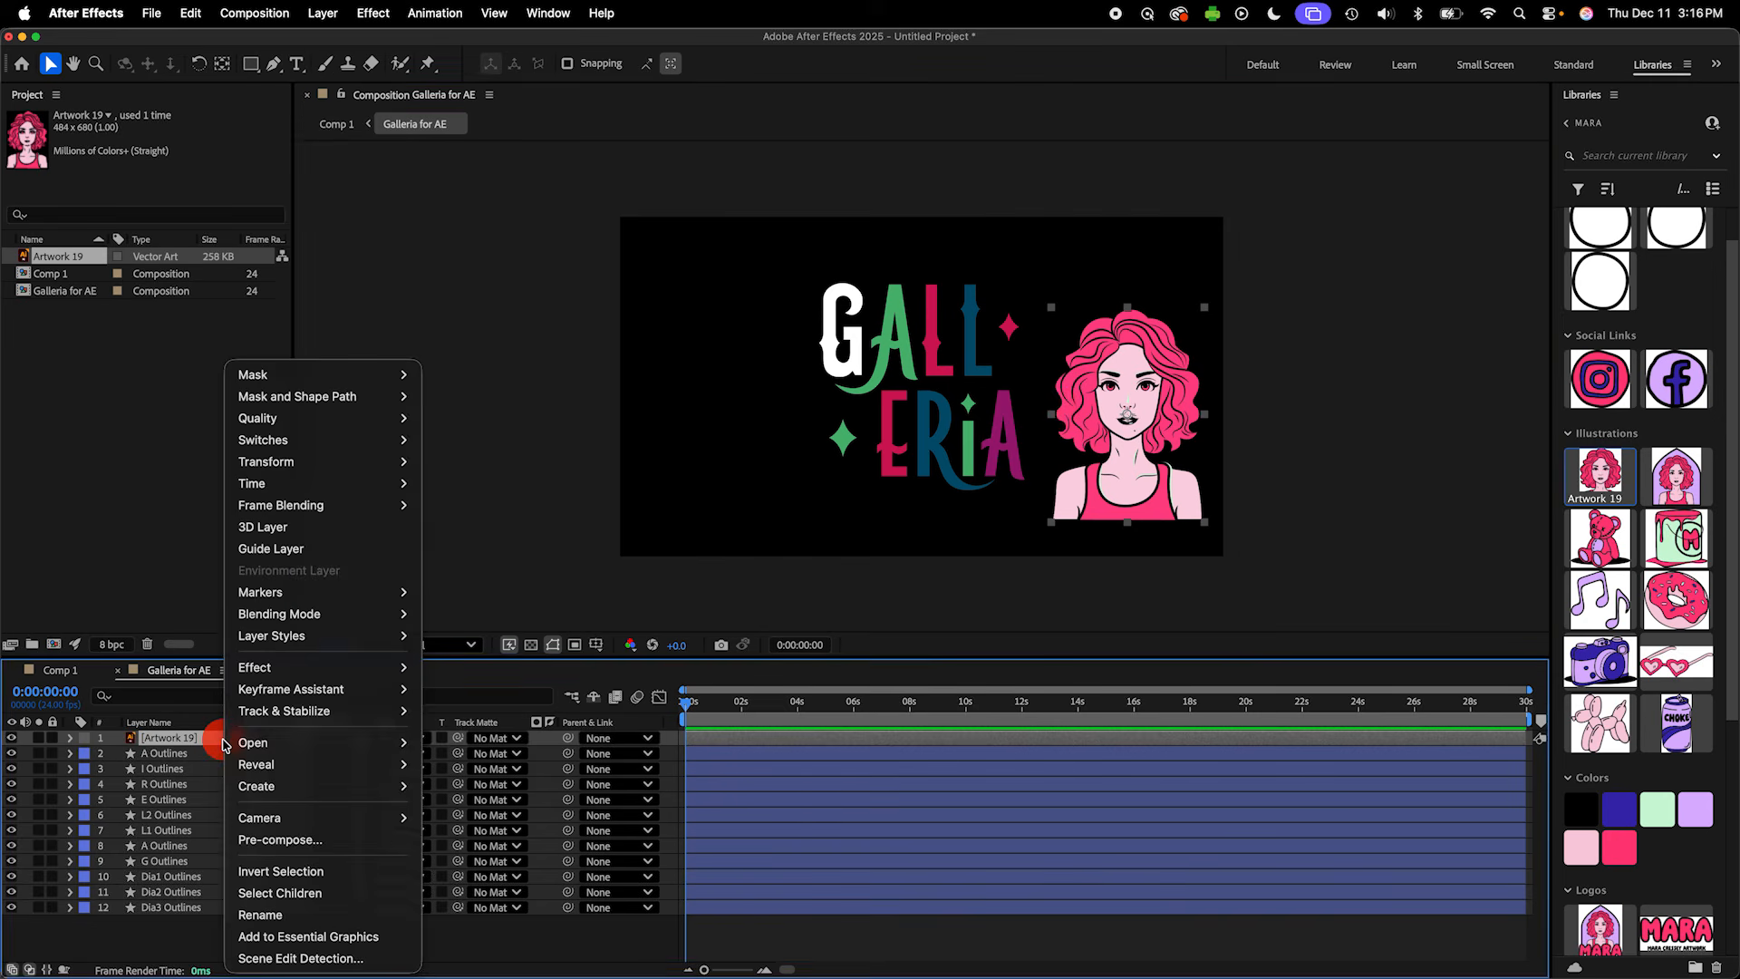
mouse_move(264, 794)
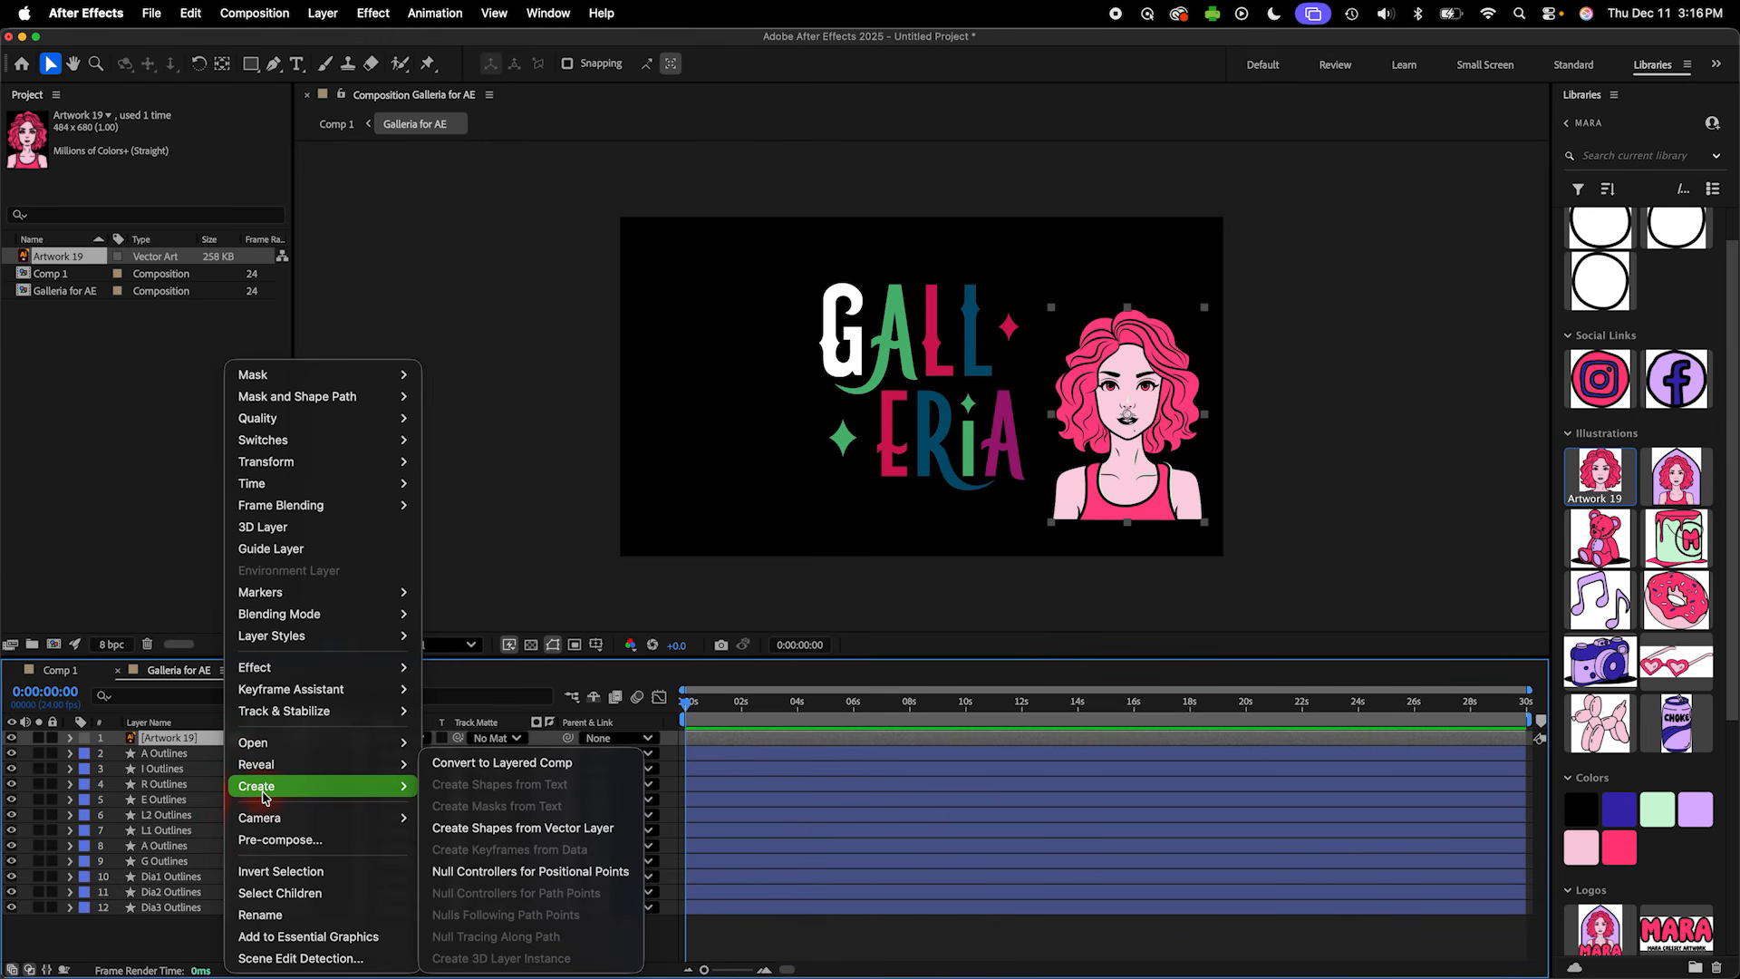
left_click(568, 661)
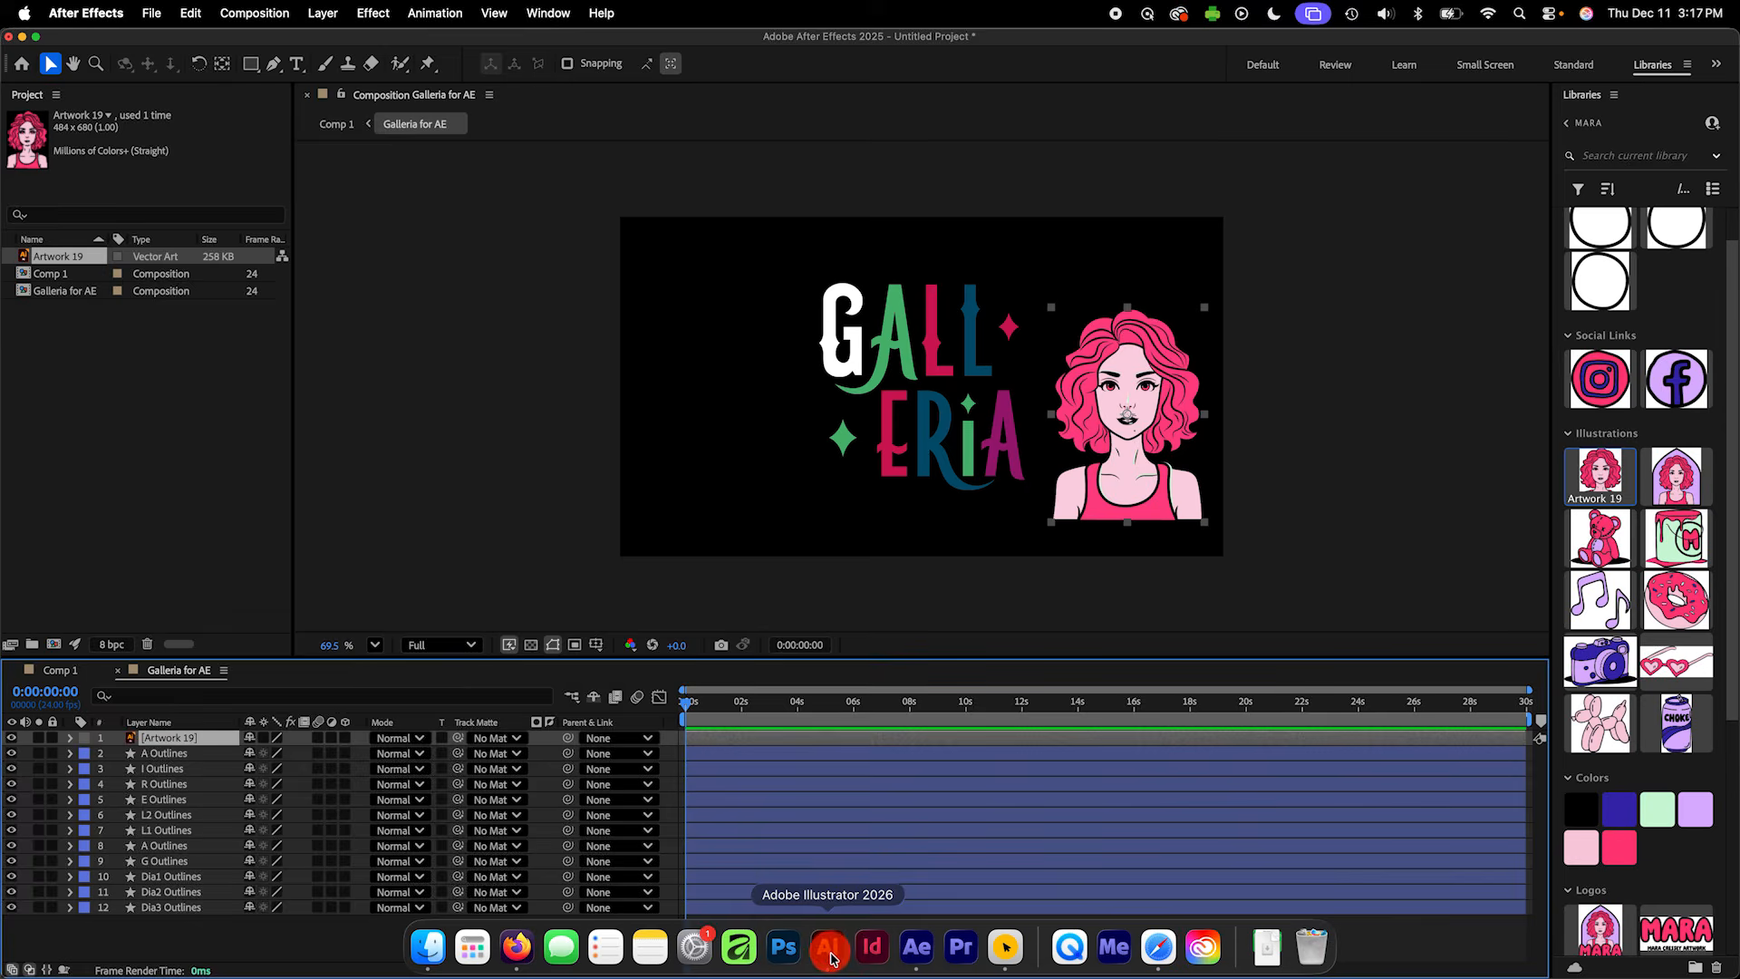
Step: Switch to Illustrator and add the purple letter G from the GALLERIA artwork to the Mara library
left_click(833, 957)
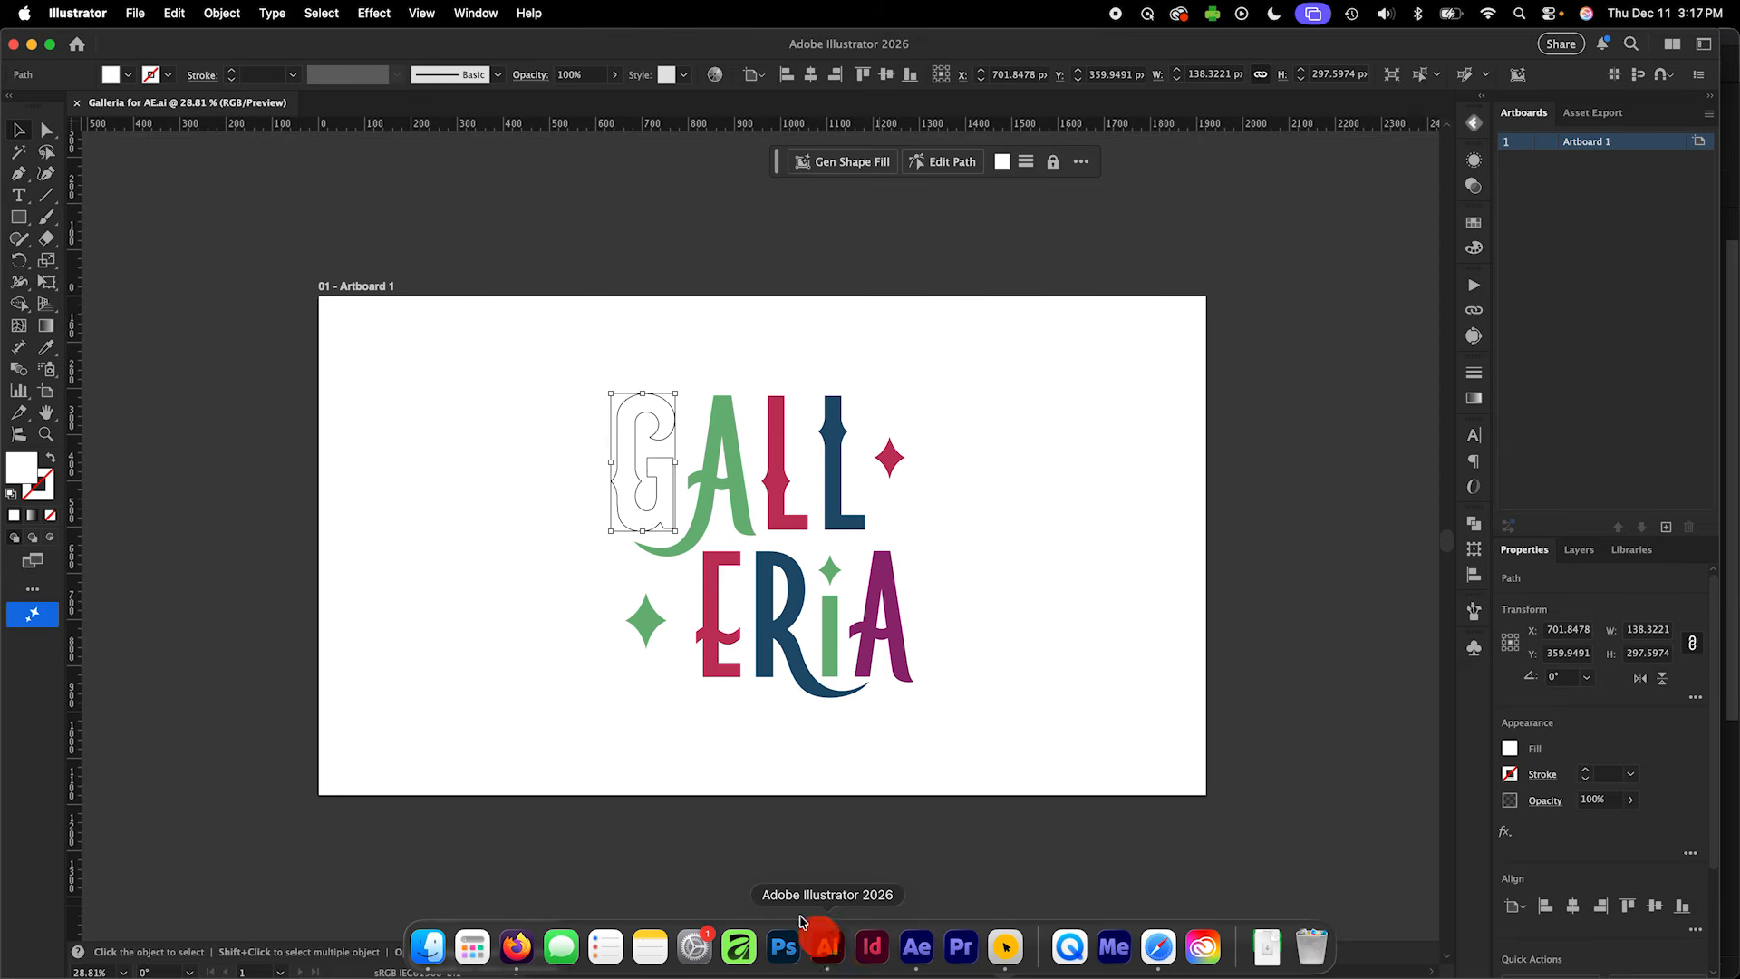
left_click(1631, 549)
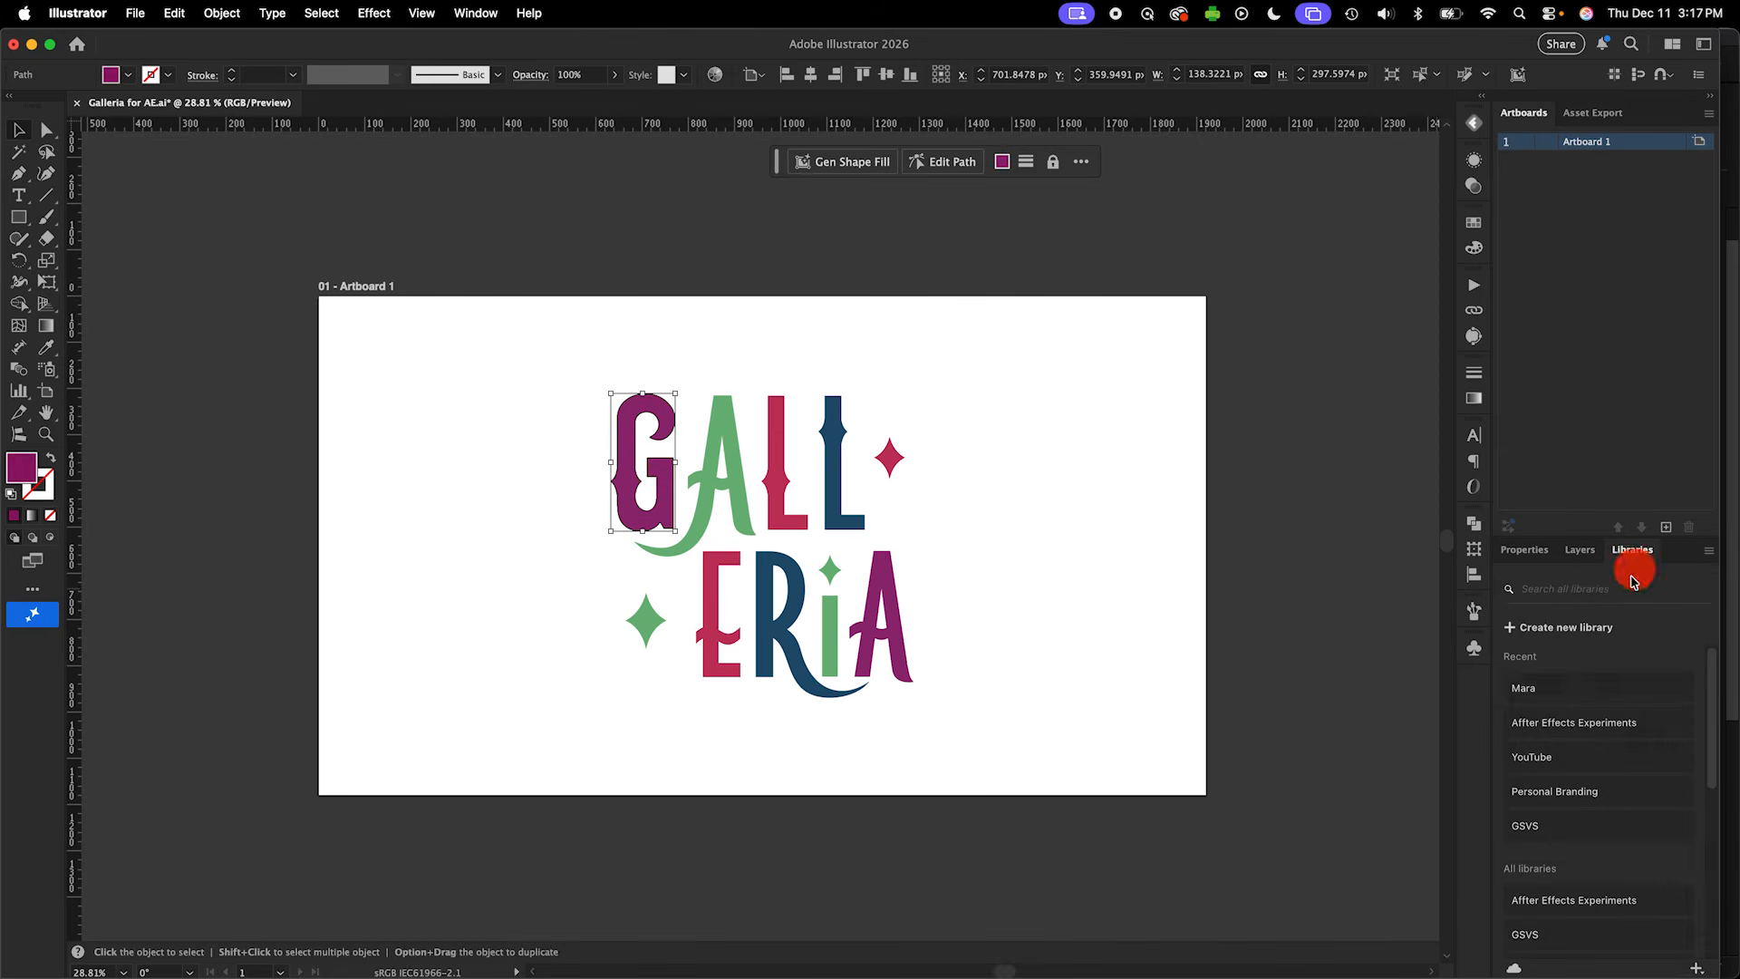
left_click(1574, 691)
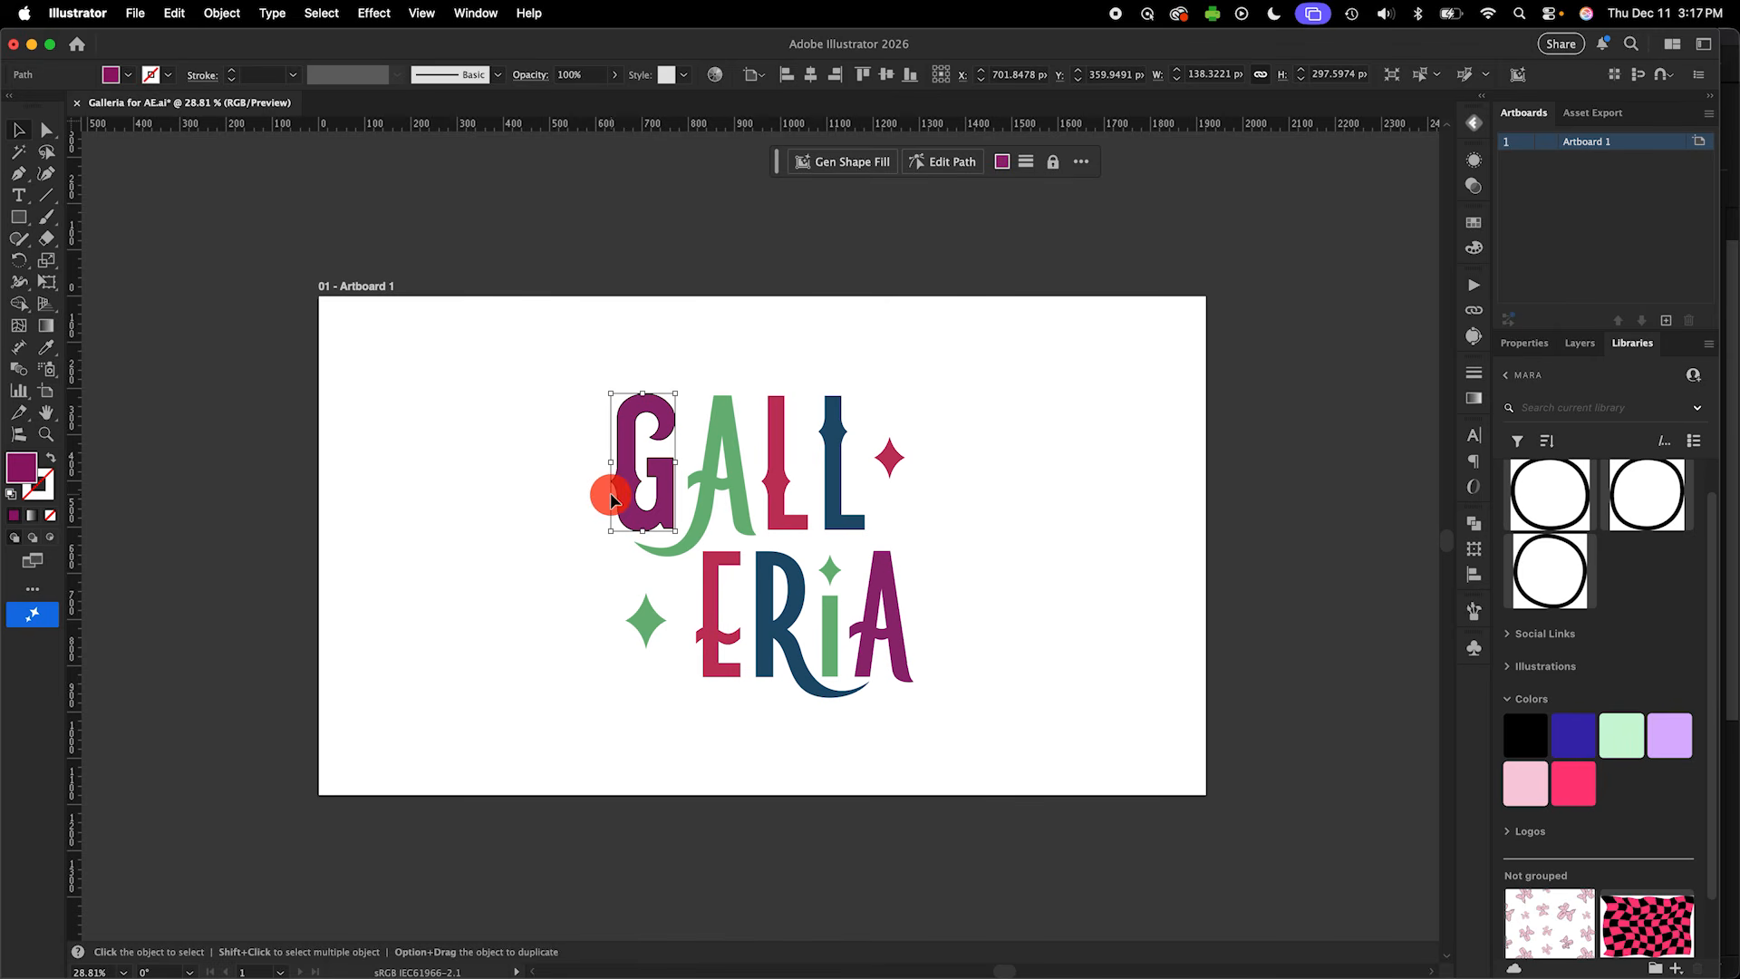
mouse_move(623, 491)
left_mouse_down()
mouse_move(1348, 498)
mouse_move(1557, 544)
mouse_move(1578, 573)
mouse_move(1646, 568)
mouse_move(1581, 622)
mouse_move(1575, 668)
mouse_move(1627, 588)
left_mouse_up()
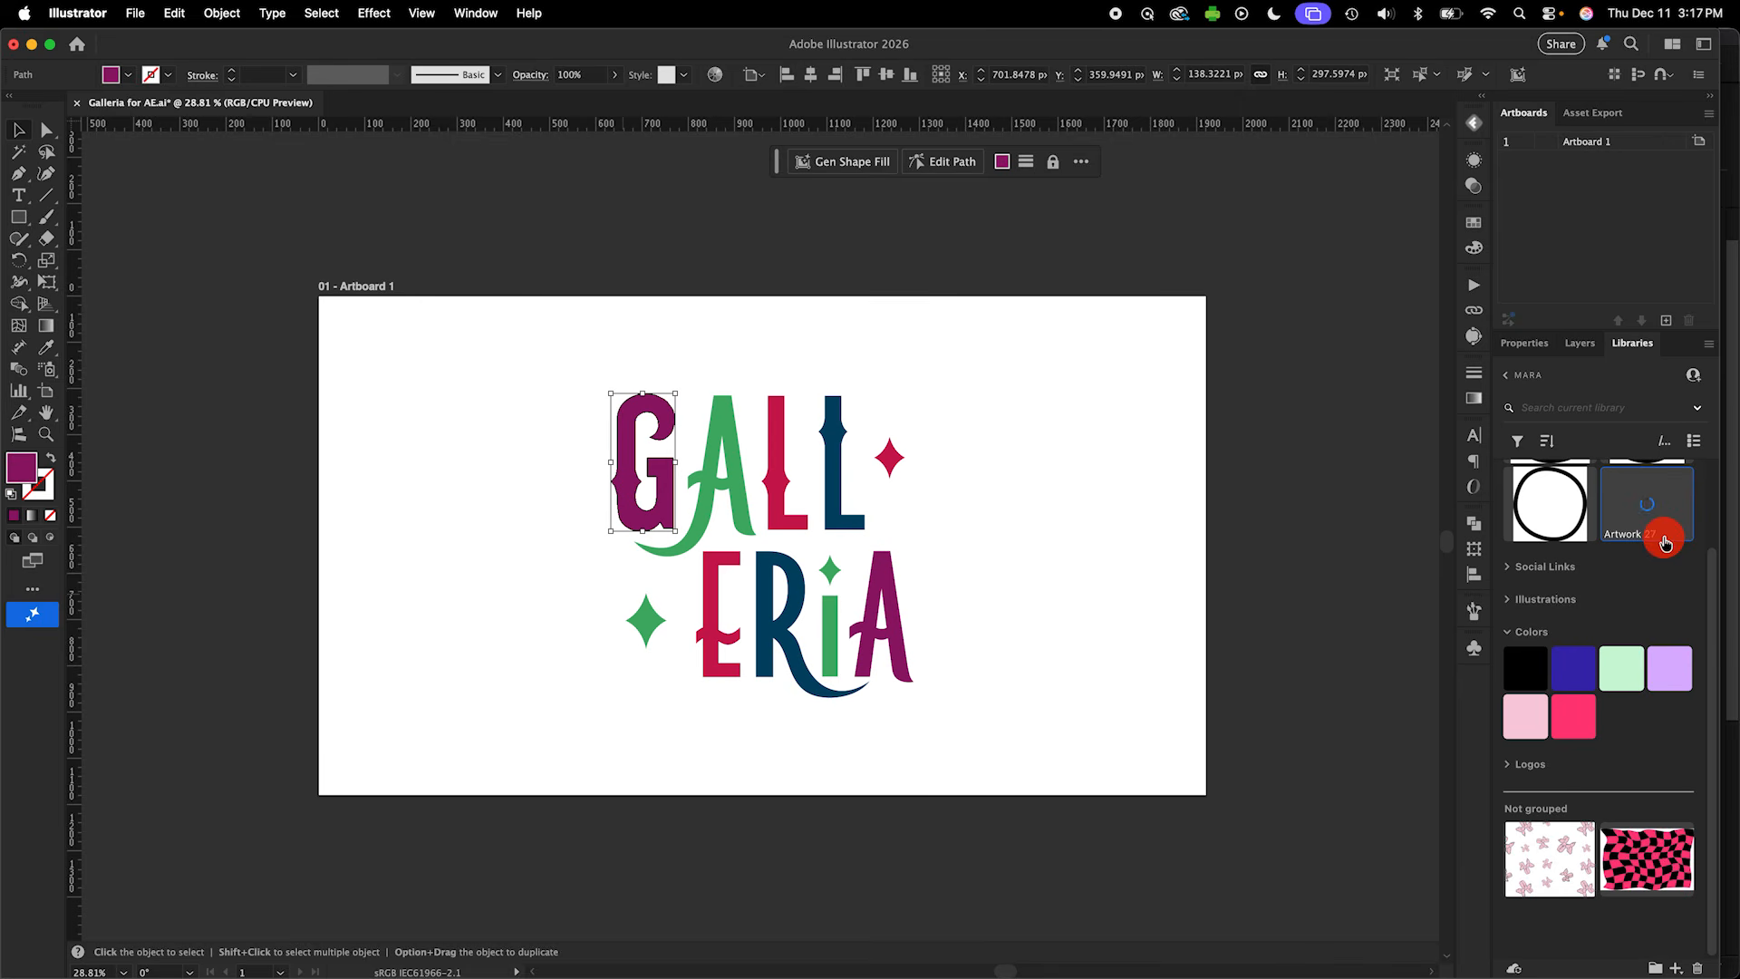
Step: Switch back to After Effects and bring the letter G, Artwork 27, from the Mara library's Circle Frames into the Galleria for AE composition
mouse_move(1077, 969)
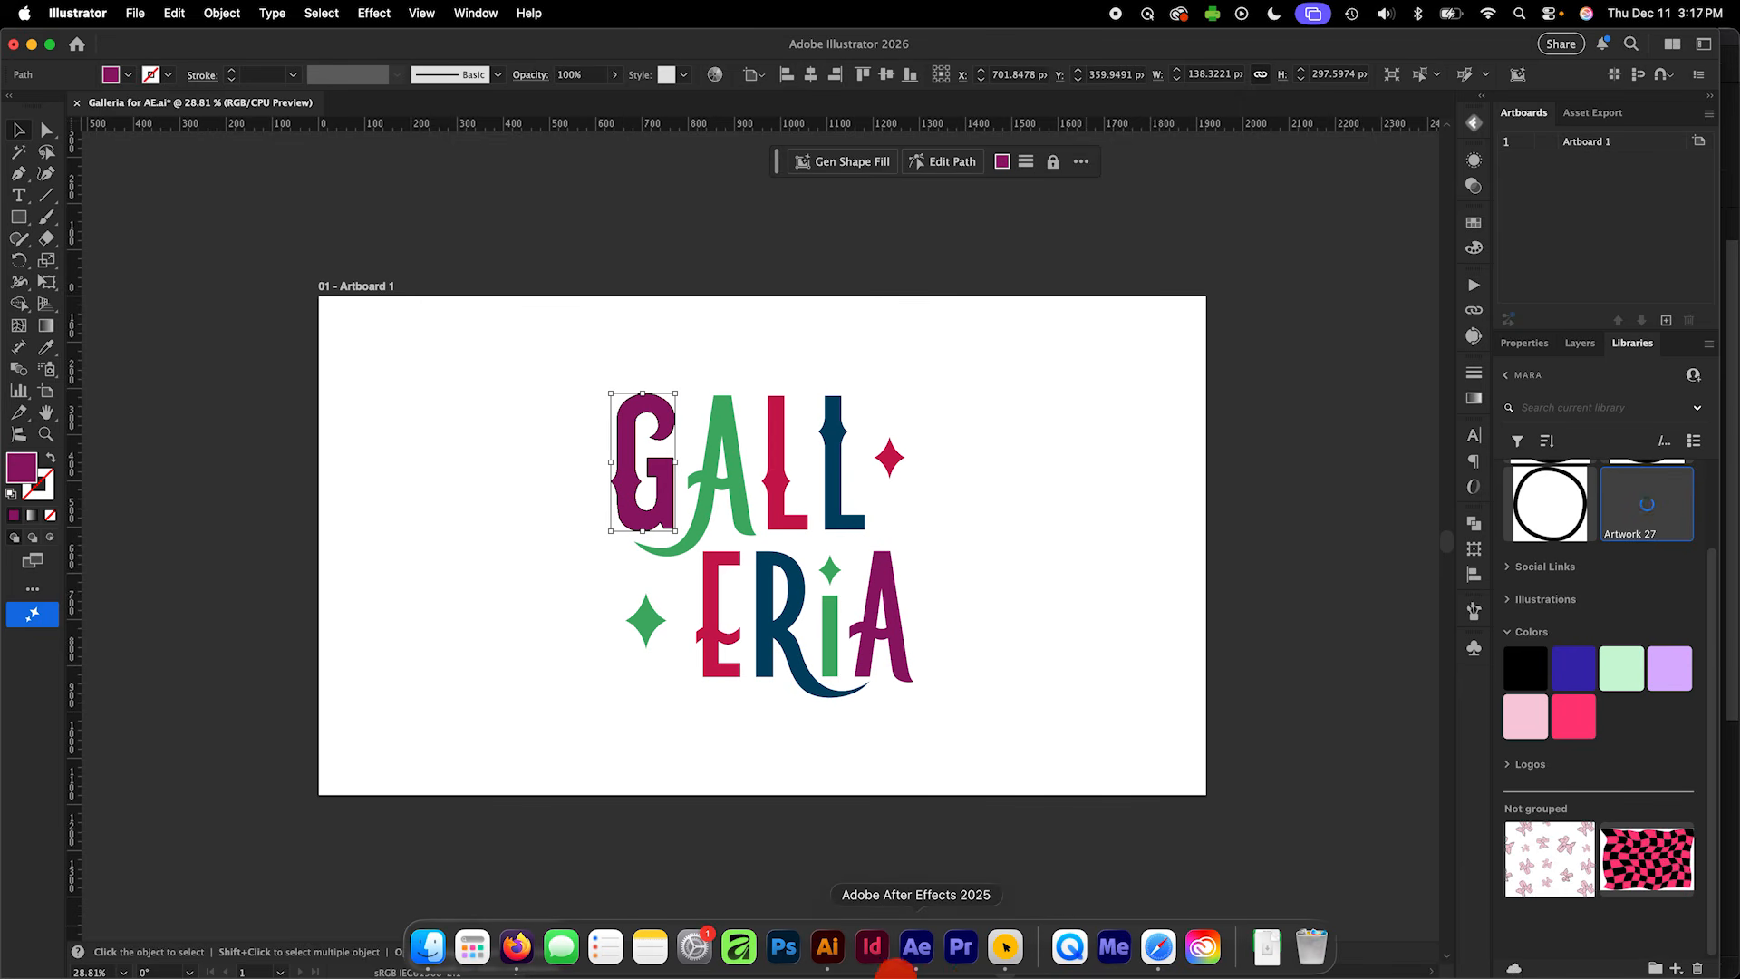
left_click(918, 955)
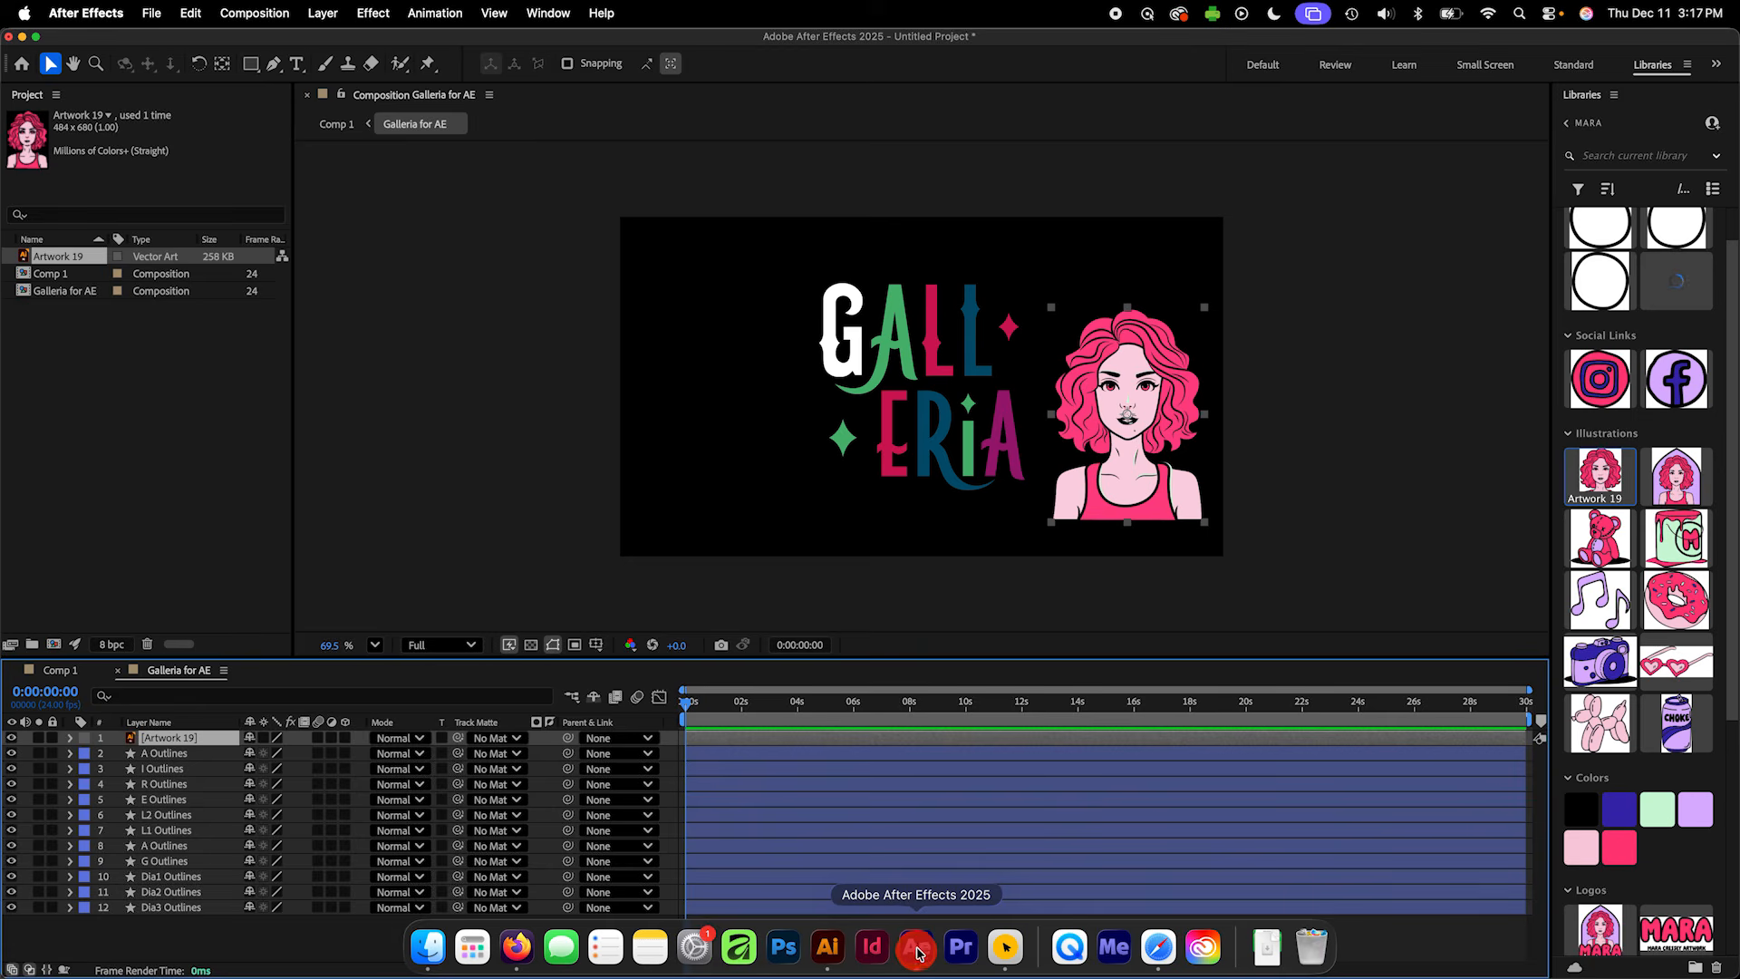
scroll(1671, 361, "up", 2)
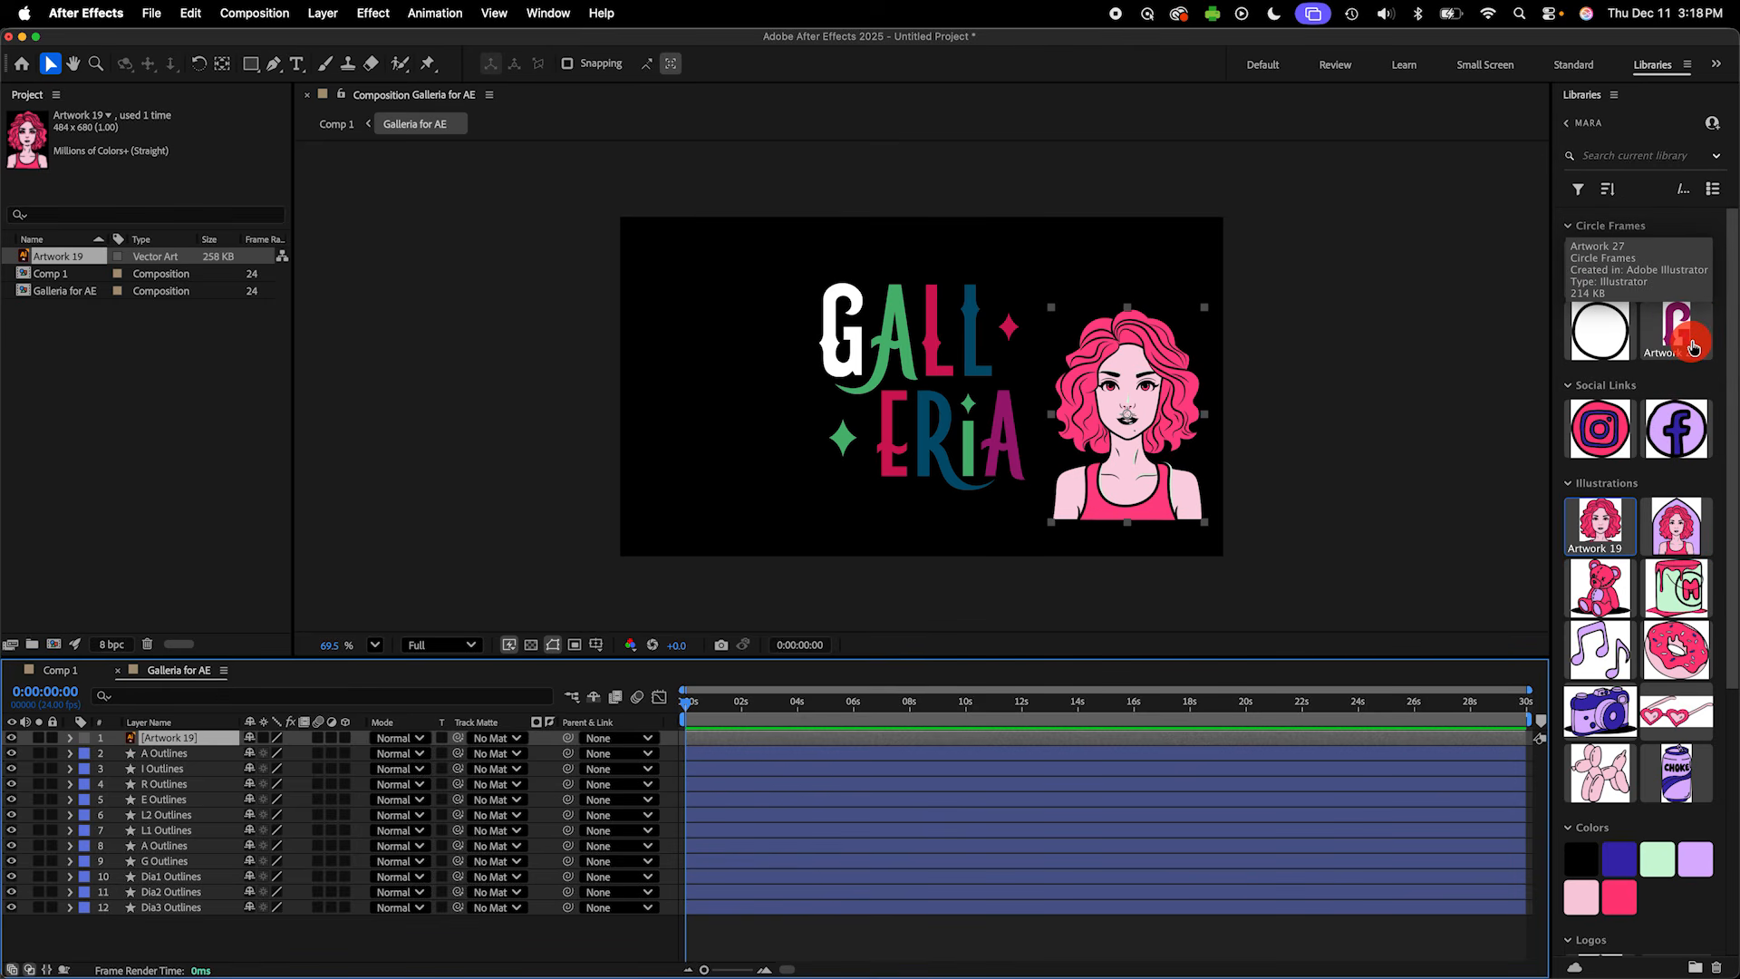
left_click_drag(1693, 346, 566, 571)
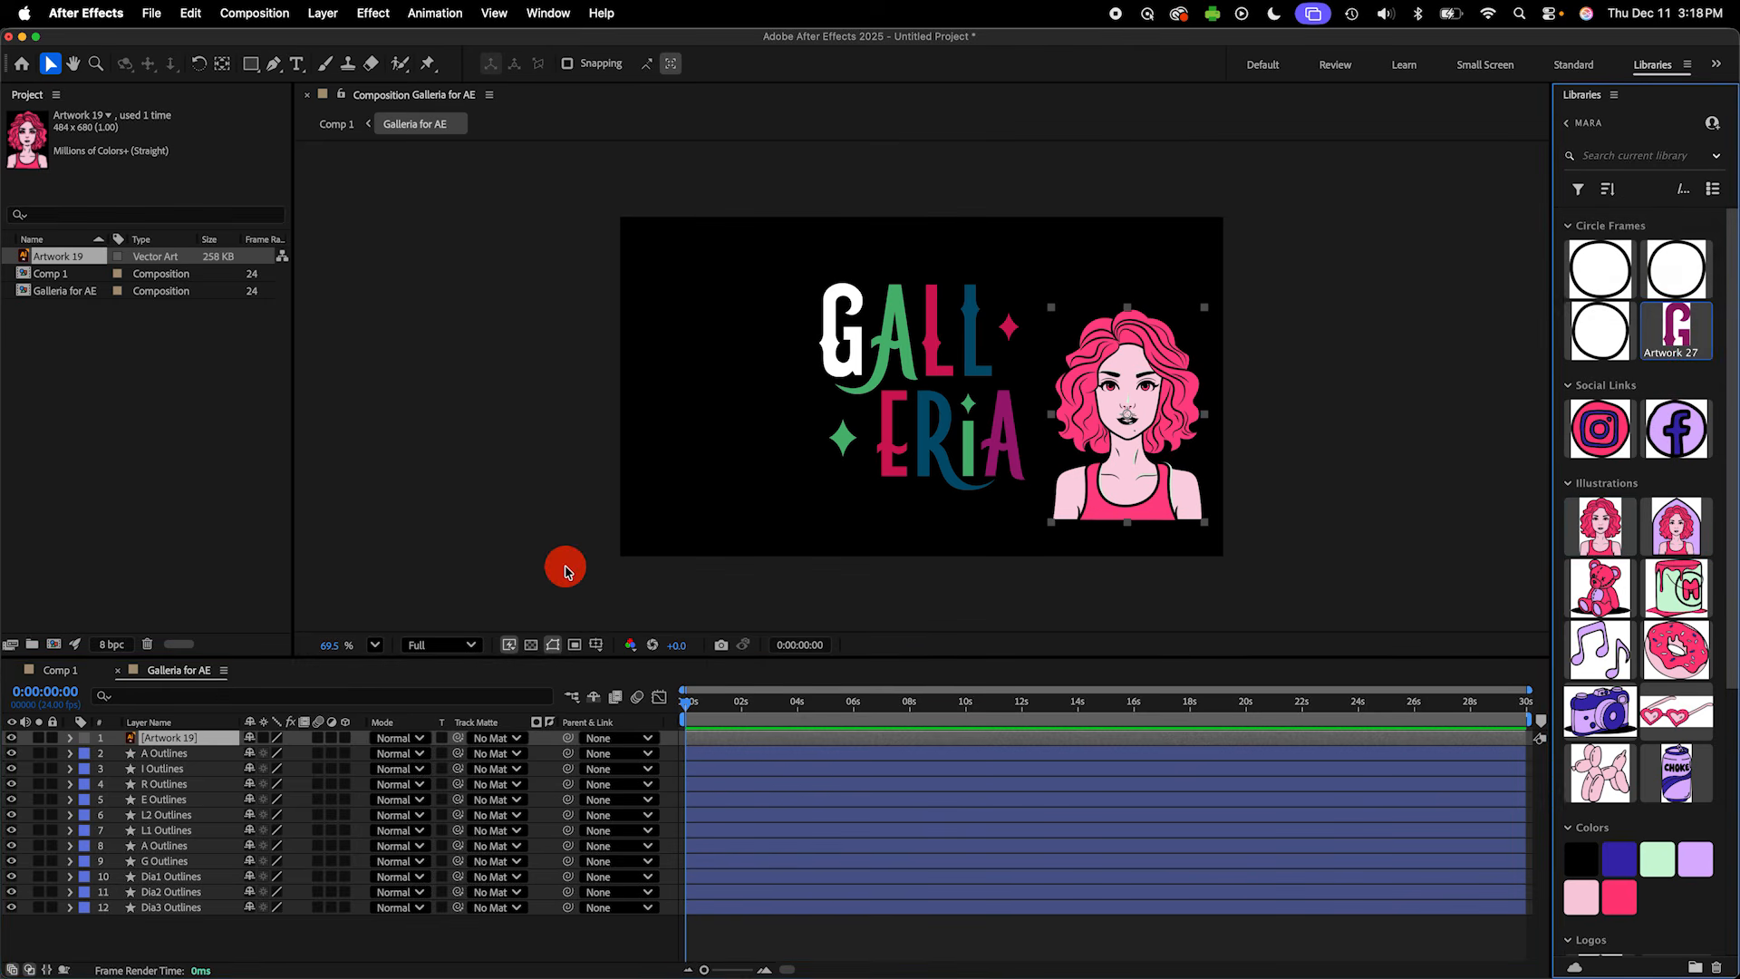